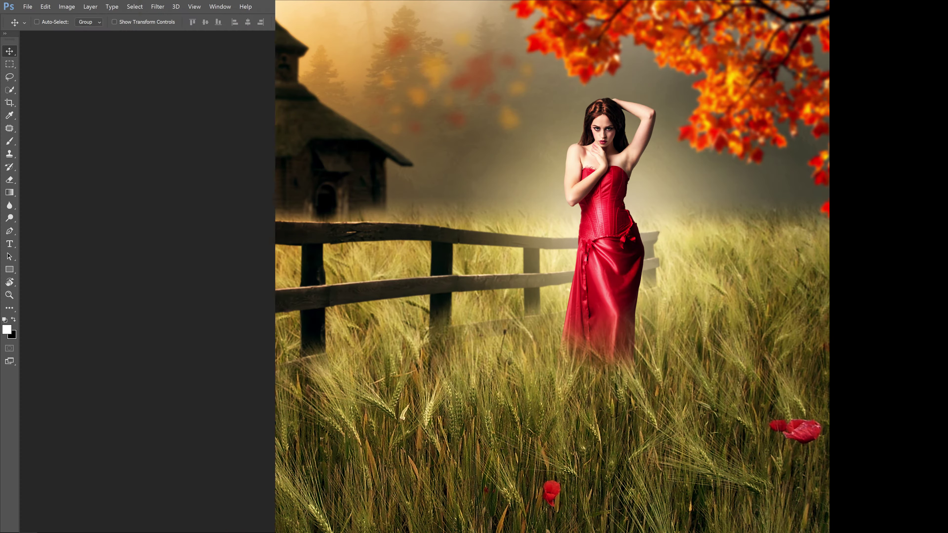
- Open the wheat field photo and turn its Background into a layer named 'field'
double_click(406, 244)
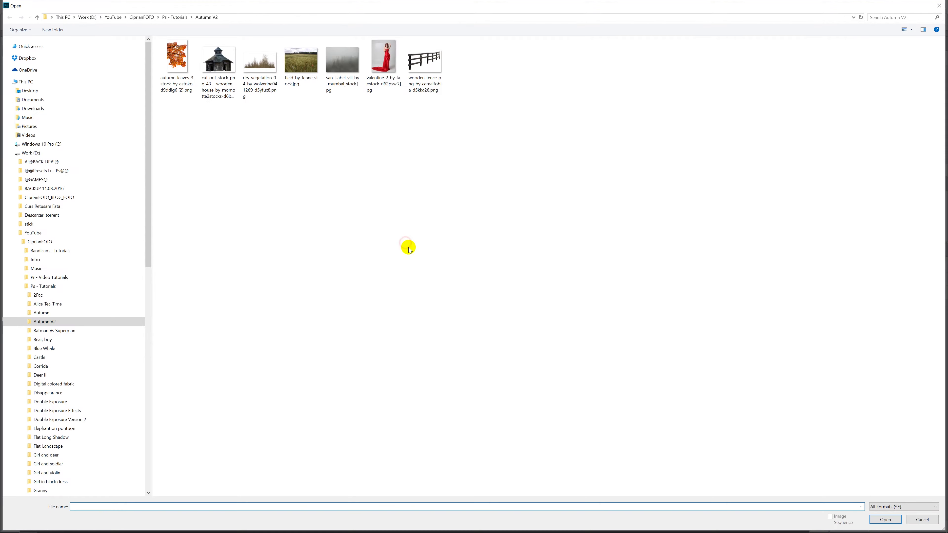
double_click(305, 71)
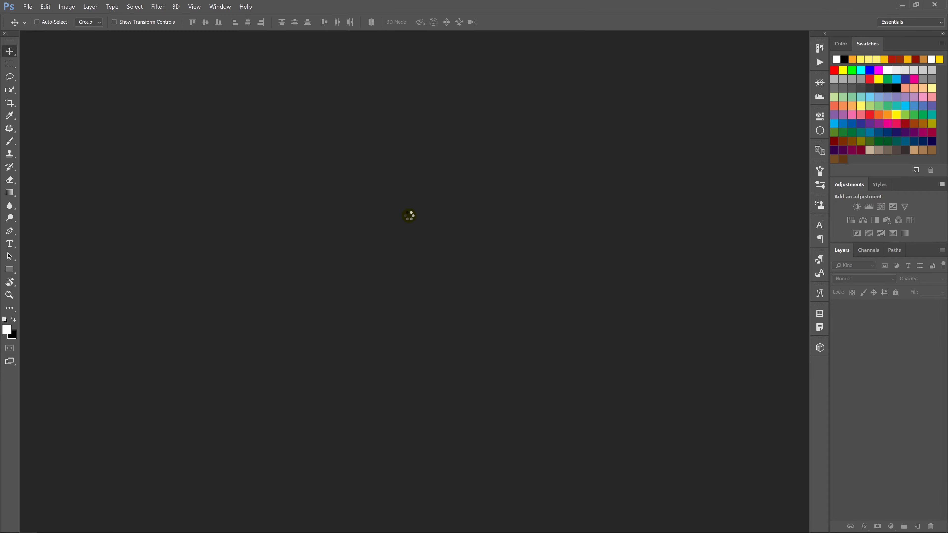
key(d)
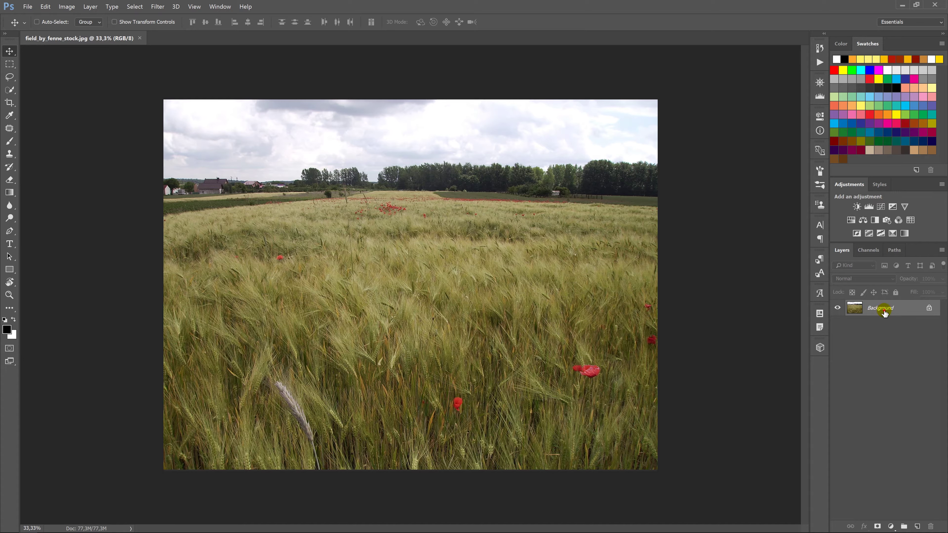
double_click(881, 308)
text(field)
key(Return)
- Scale the field layer up to about 131.9% and shift it slightly left
key(ctrl+t)
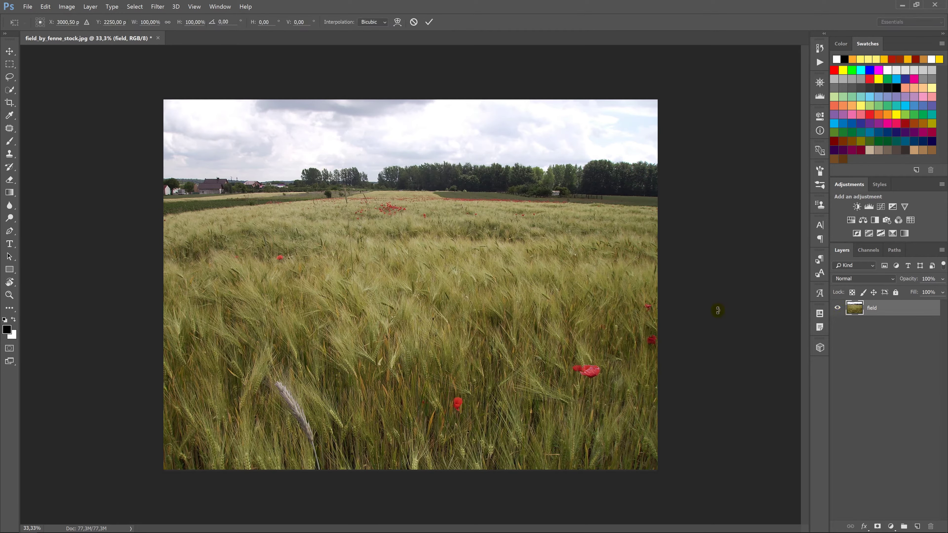
drag(659, 470, 734, 529)
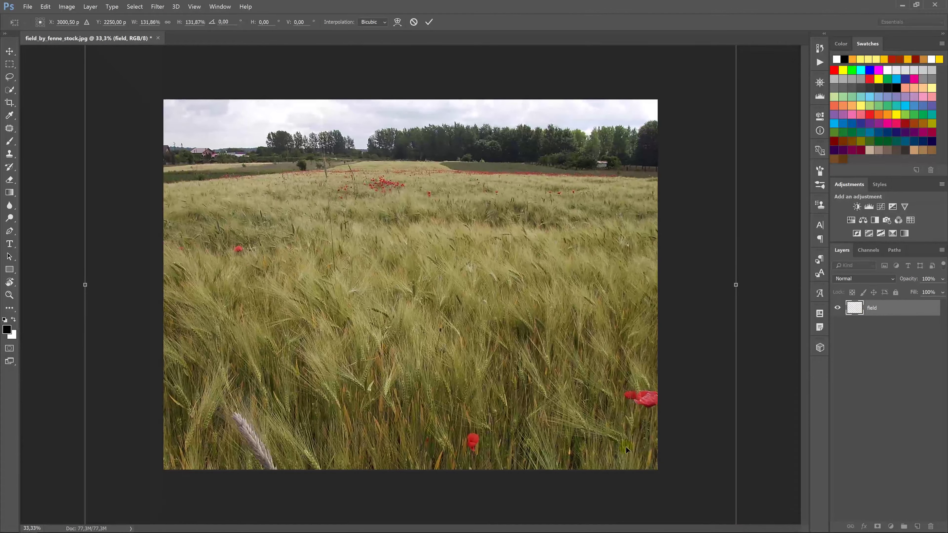
drag(578, 426, 570, 425)
key(Return)
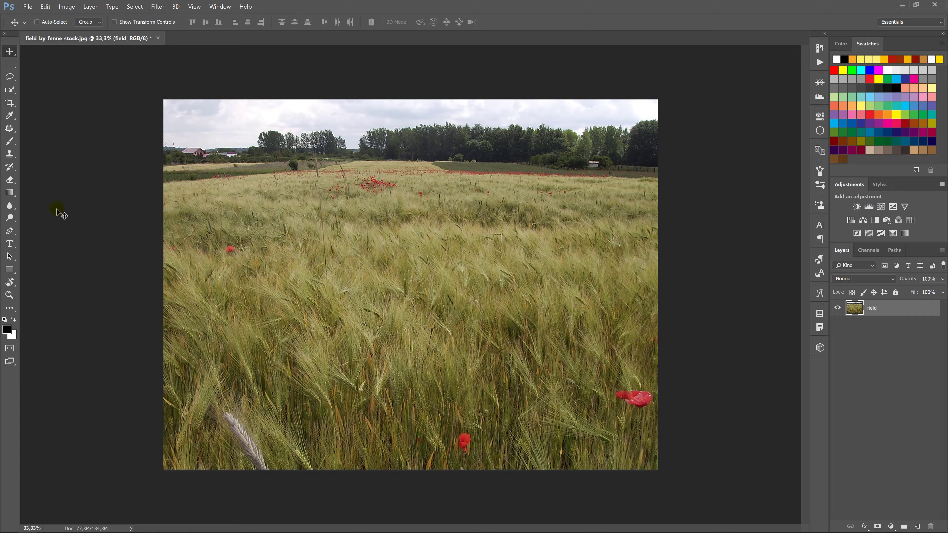
- Clone out the pale lower-left wheat ear with the Clone Stamp, sampling nearby wheat
click(11, 153)
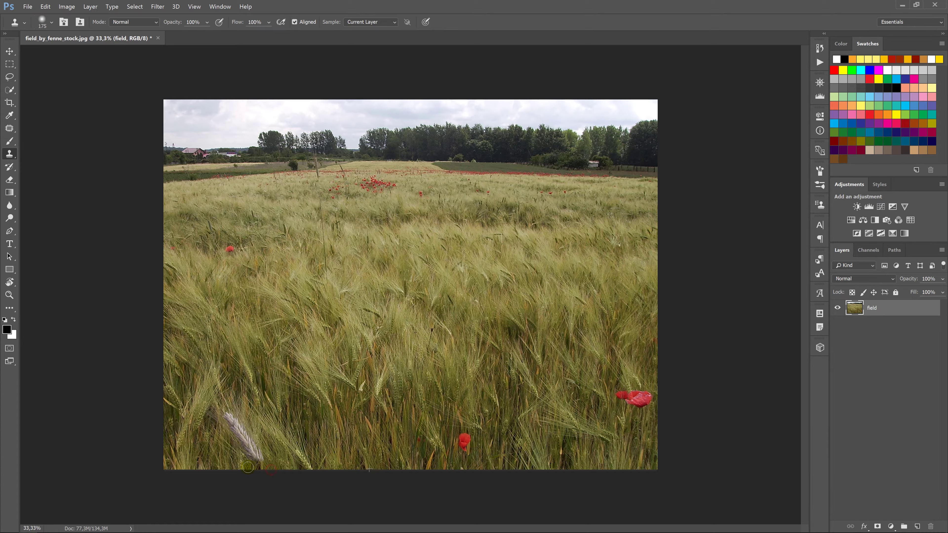
drag(247, 453, 237, 416)
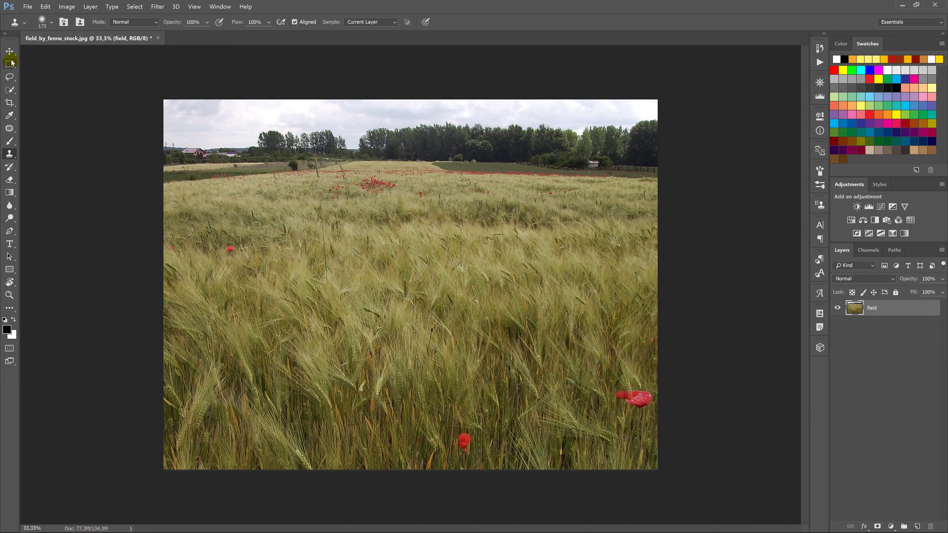
click(9, 51)
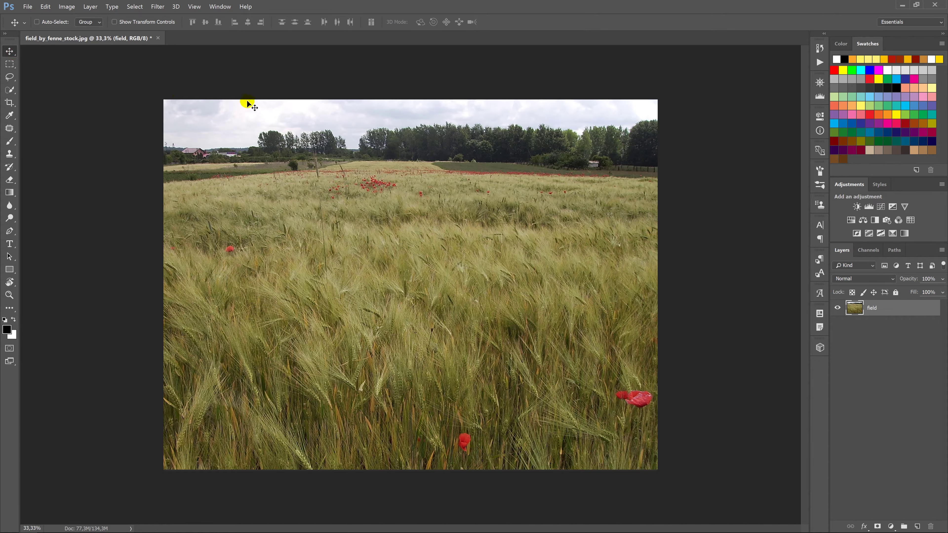
- Apply a 15 px Field Blur with pins at the field's bottom and near the far poppies
click(160, 8)
mouse_move(164, 95)
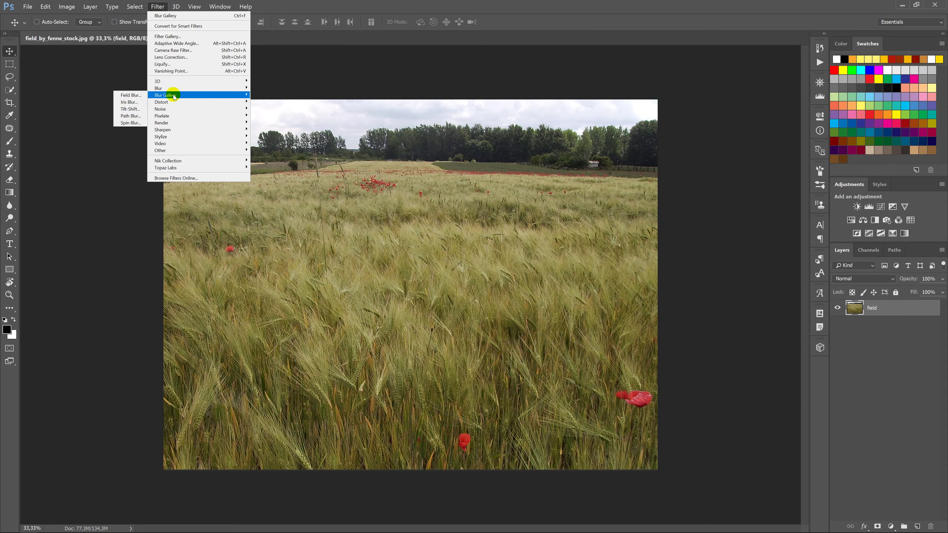
click(142, 92)
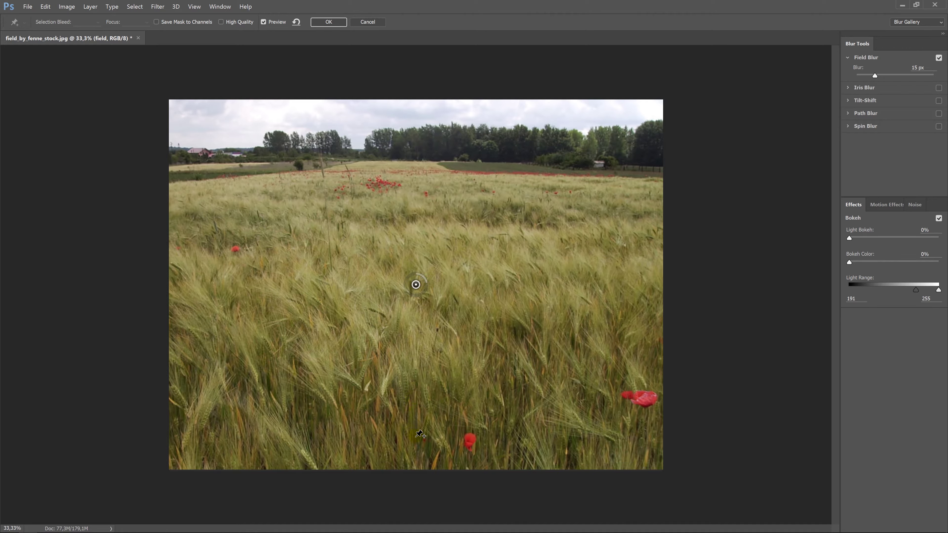
click(419, 447)
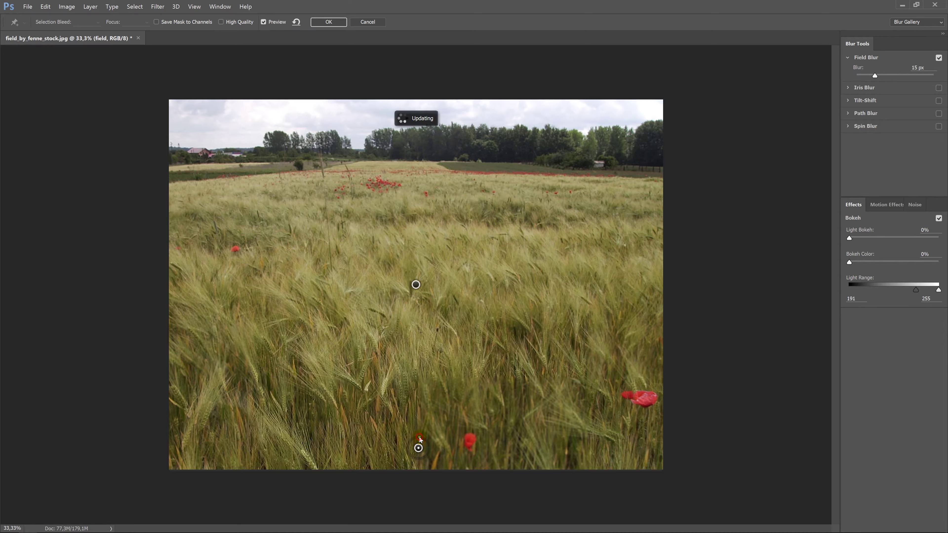
click(417, 197)
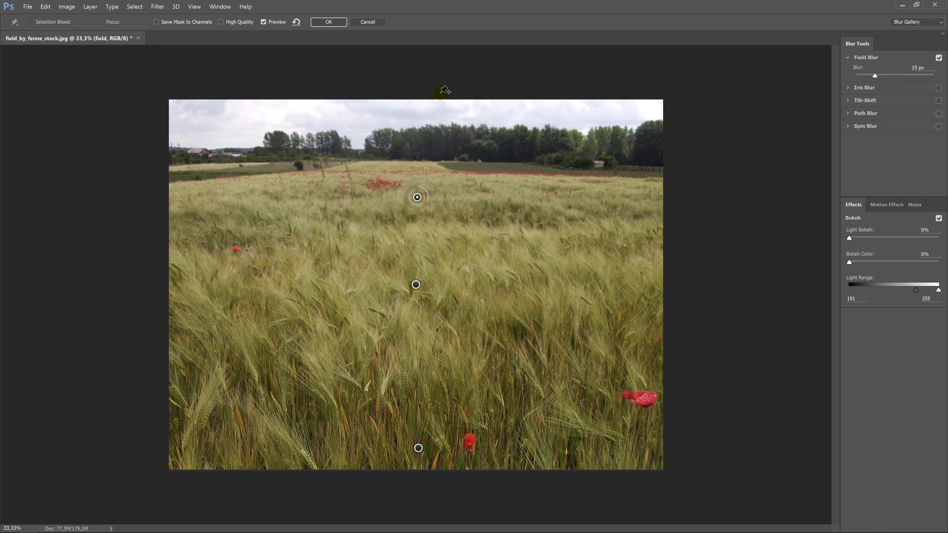
click(328, 22)
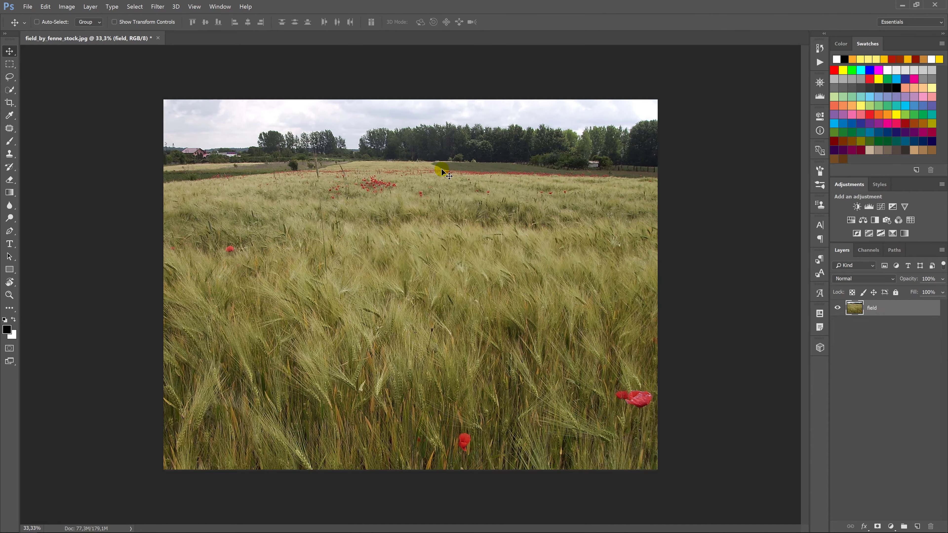
- Open the foggy forest photo, drag it into the field document, and name the layer 'forest'
right_click(385, 36)
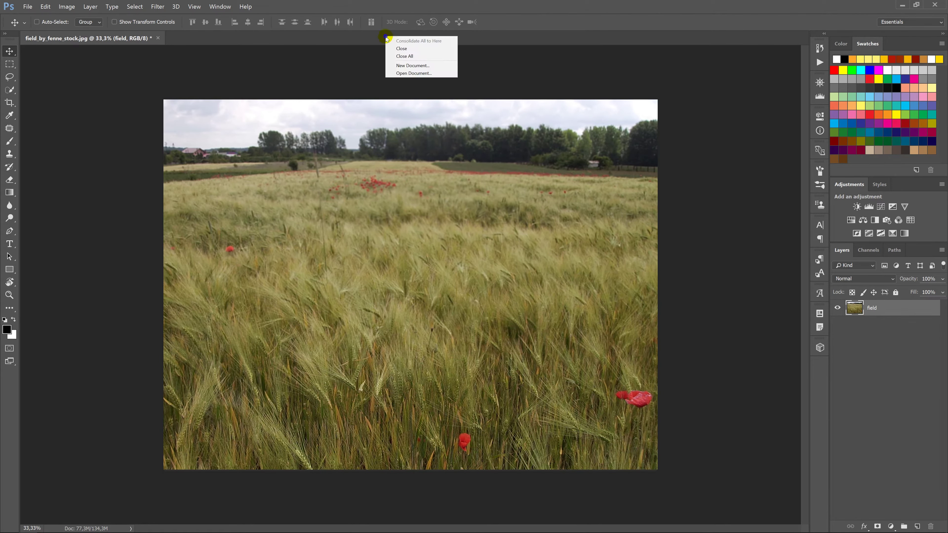
click(409, 73)
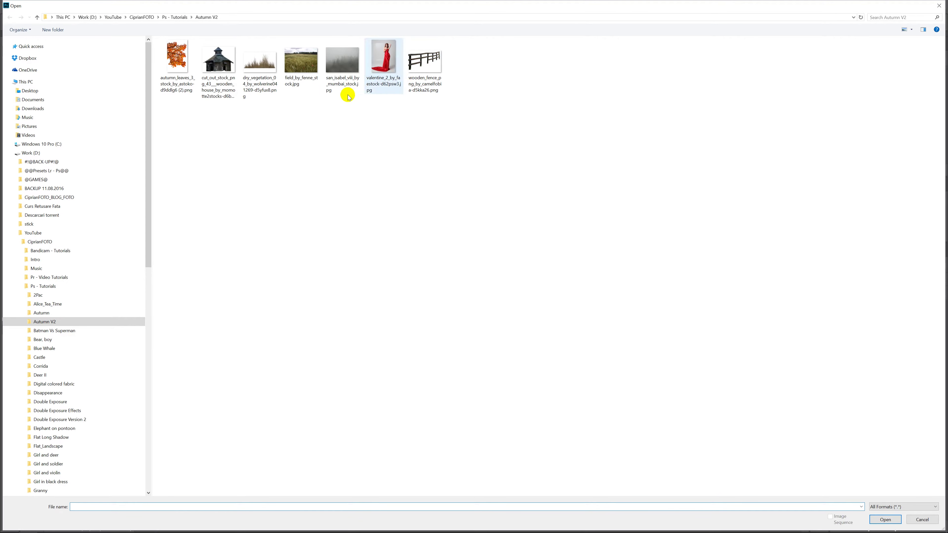
double_click(302, 61)
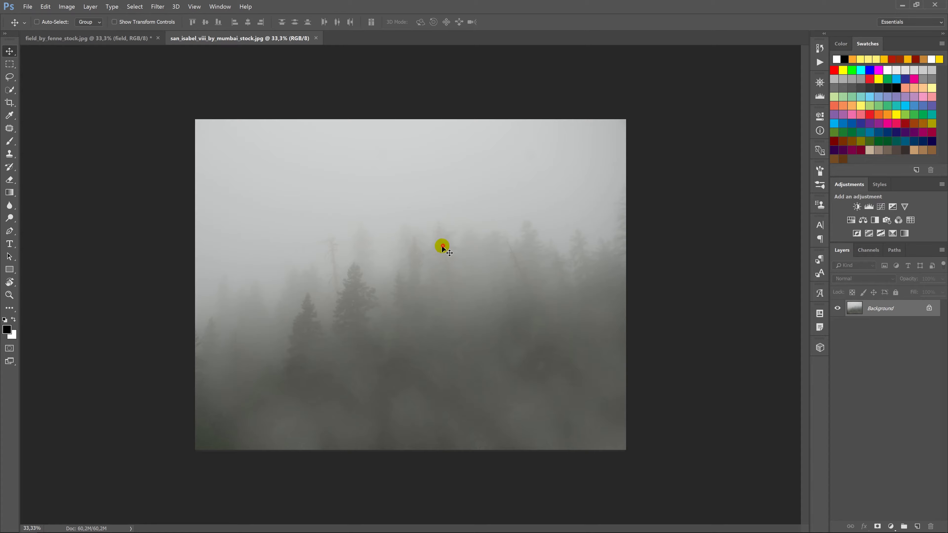
mouse_move(443, 245)
mouse_down()
mouse_move(172, 78)
mouse_move(430, 140)
mouse_up()
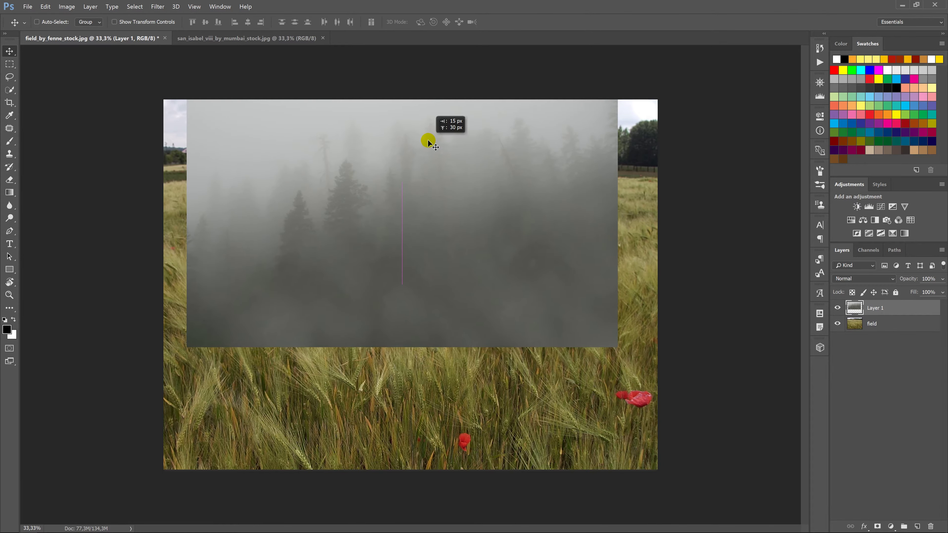
double_click(875, 307)
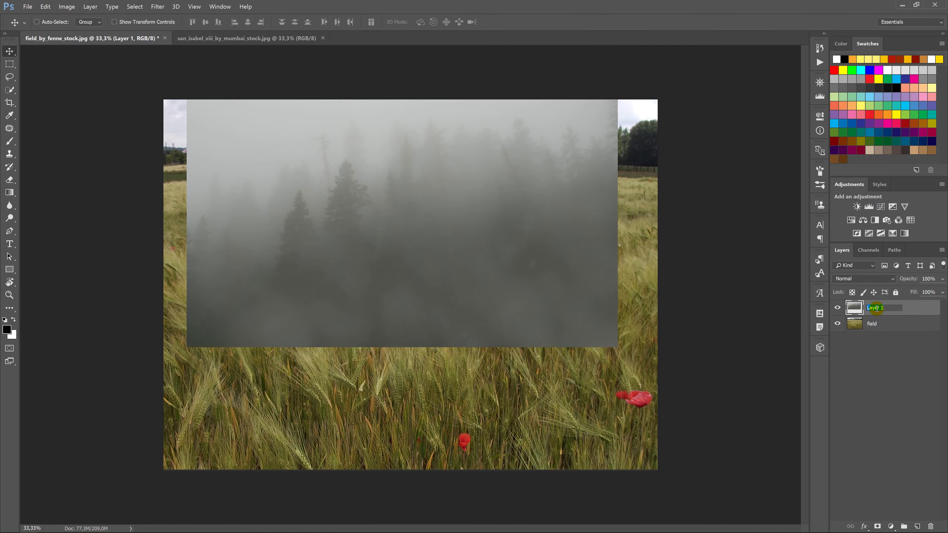
text(foest)
key(Return)
- Scale and stretch the forest layer across the full width of the upper half
key(ctrl+t)
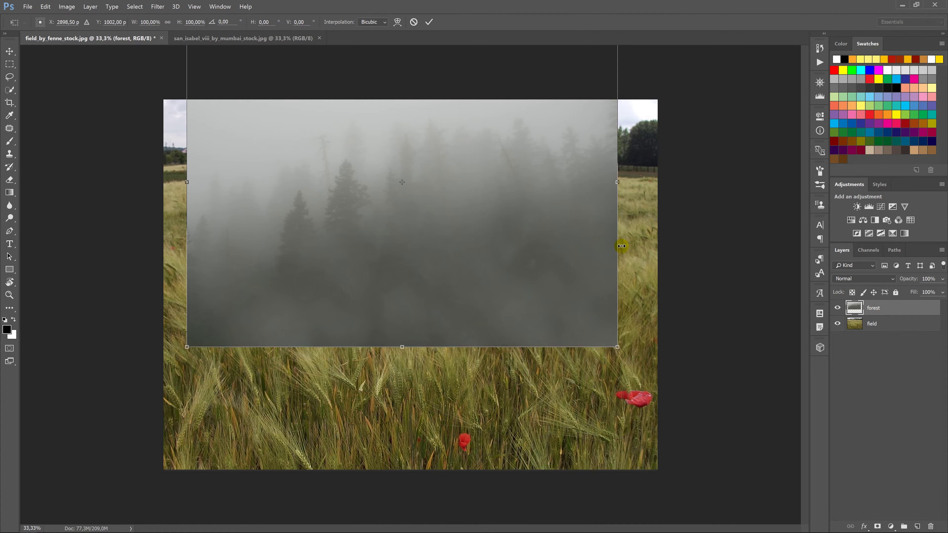
key(ctrl+minus)
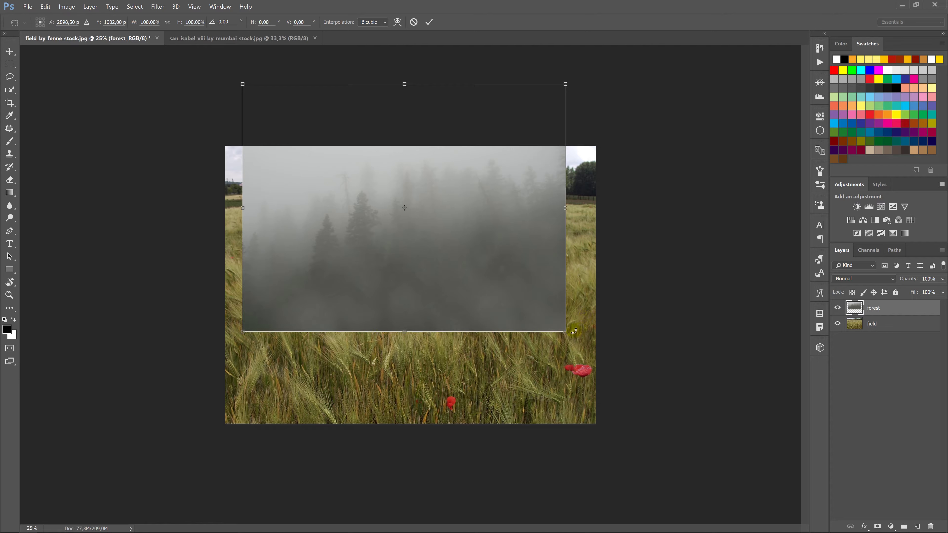
drag(567, 331, 649, 349)
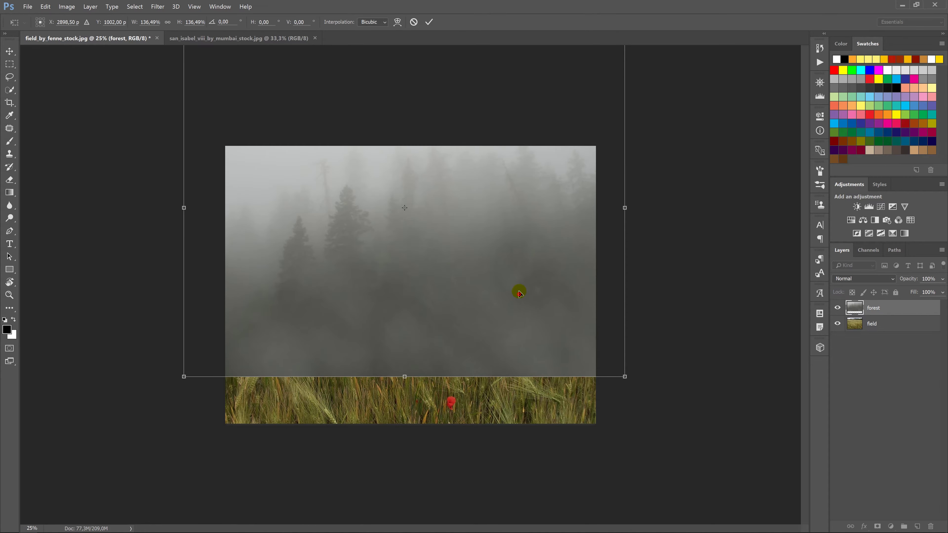
drag(518, 290, 524, 255)
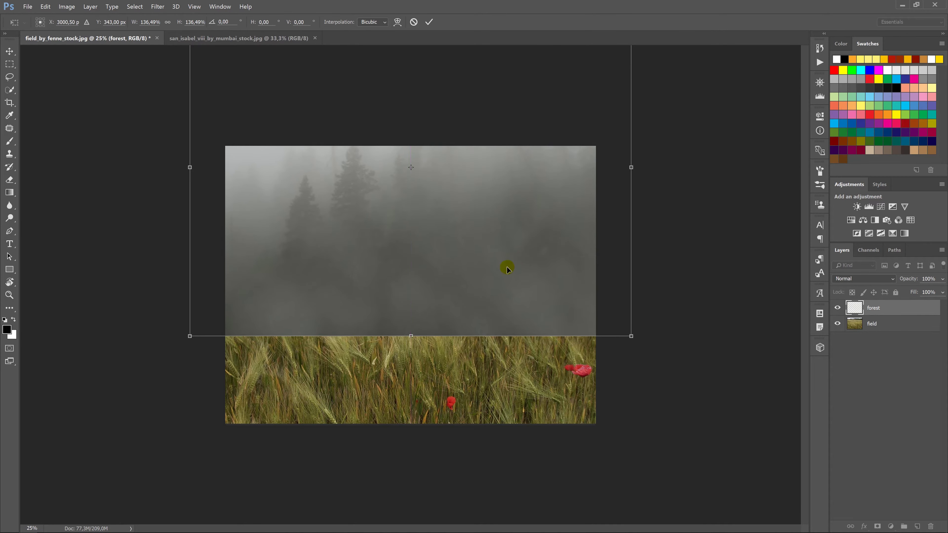
drag(411, 335, 411, 308)
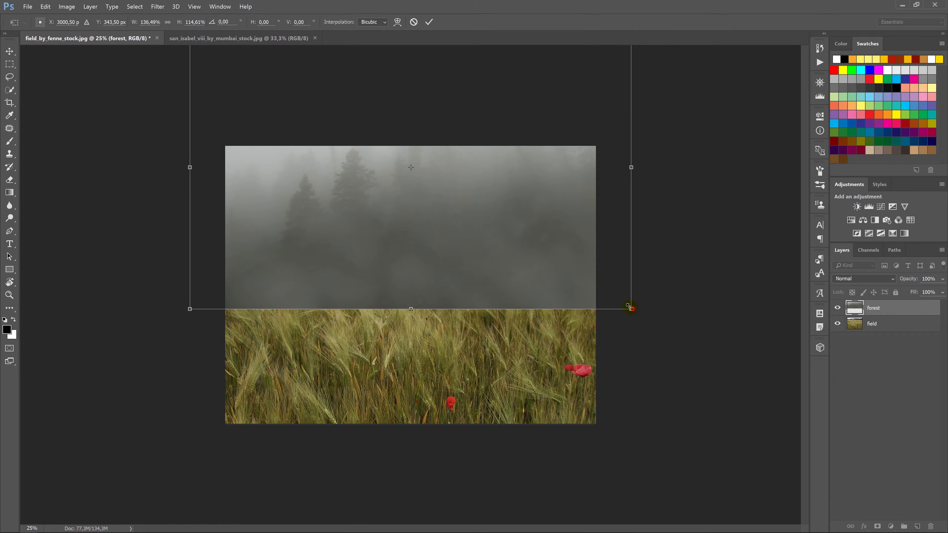
drag(631, 308, 588, 259)
drag(491, 227, 485, 228)
drag(572, 164, 628, 164)
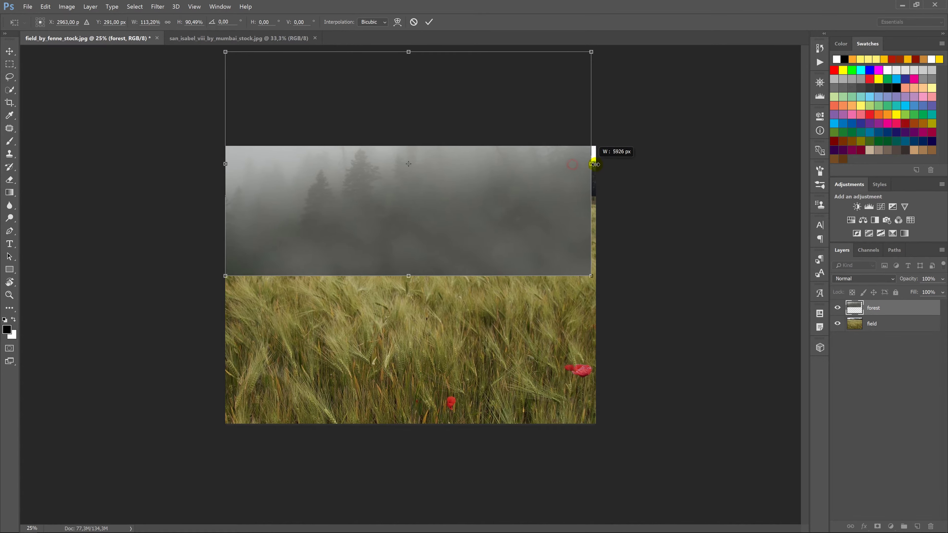
key(Return)
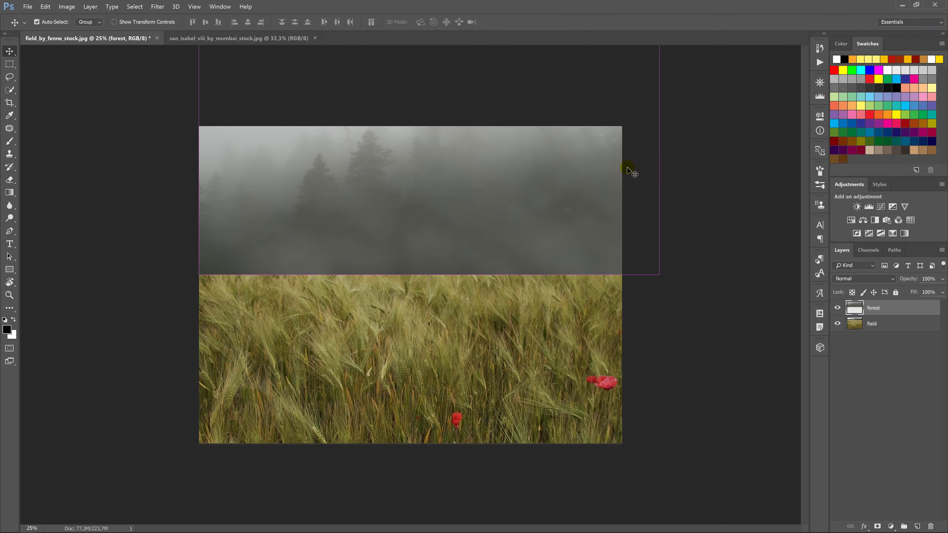
key(ctrl+plus)
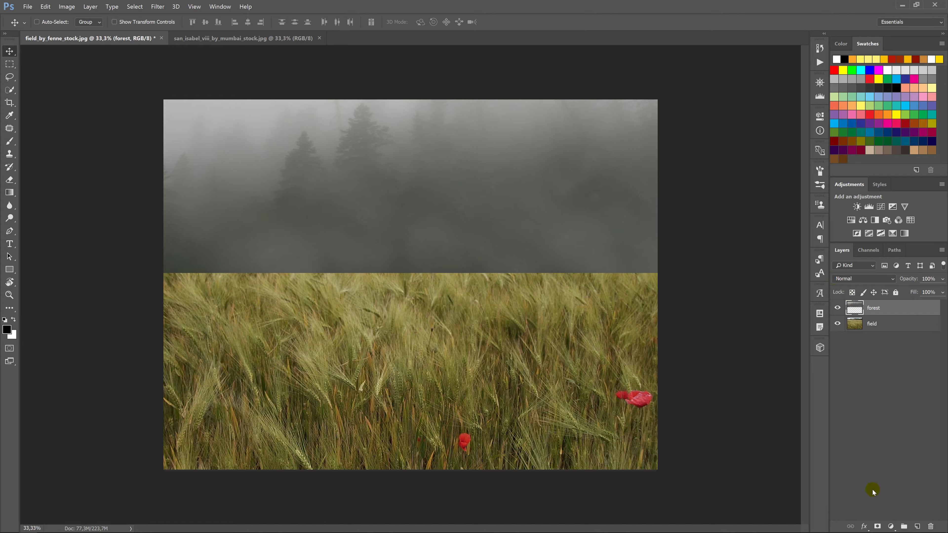
- Mask the forest layer with a black-to-transparent gradient dragged upward across the horizon
click(877, 526)
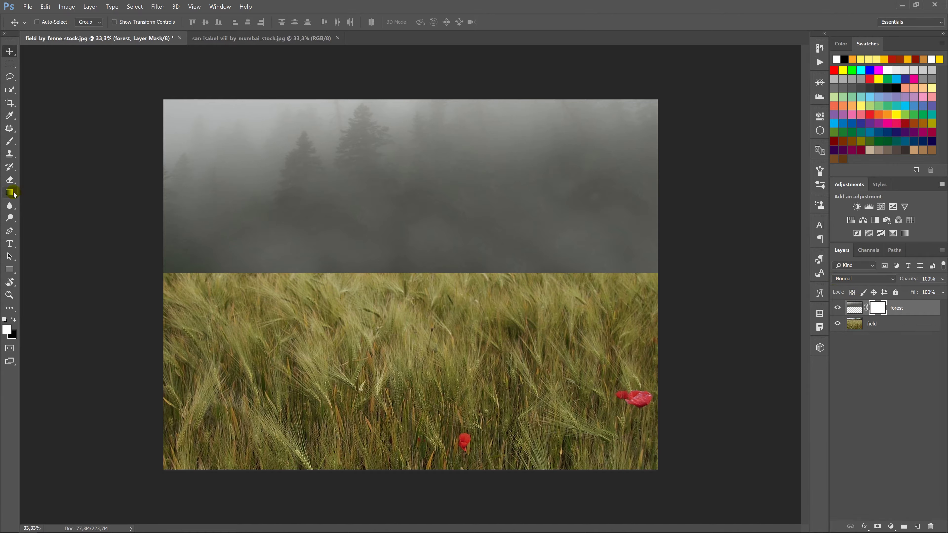
click(10, 193)
click(15, 319)
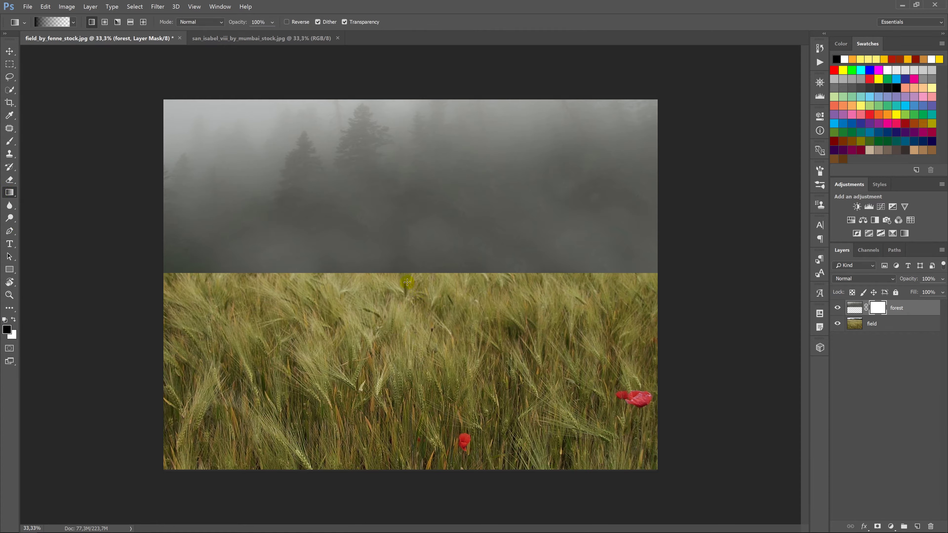
mouse_move(406, 285)
mouse_down()
mouse_move(406, 240)
mouse_move(418, 261)
mouse_move(408, 260)
mouse_up()
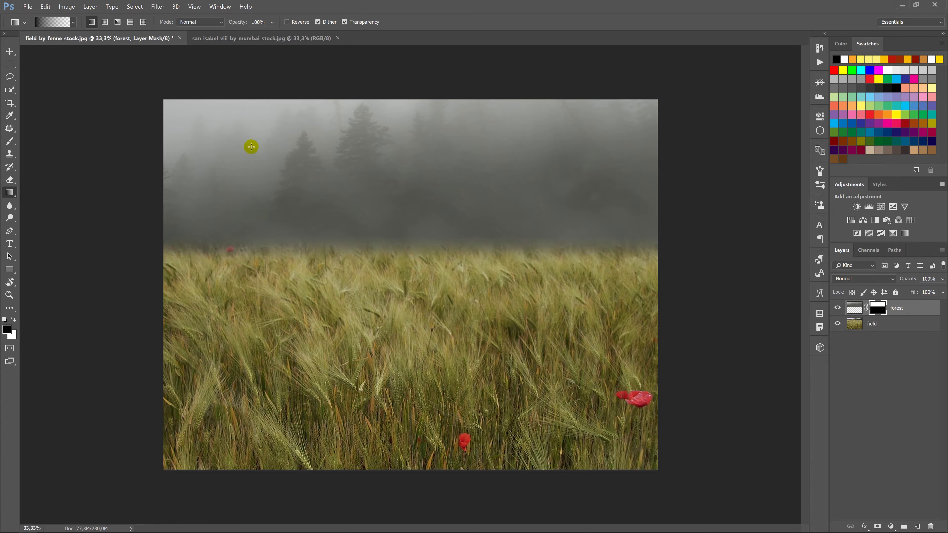
click(9, 51)
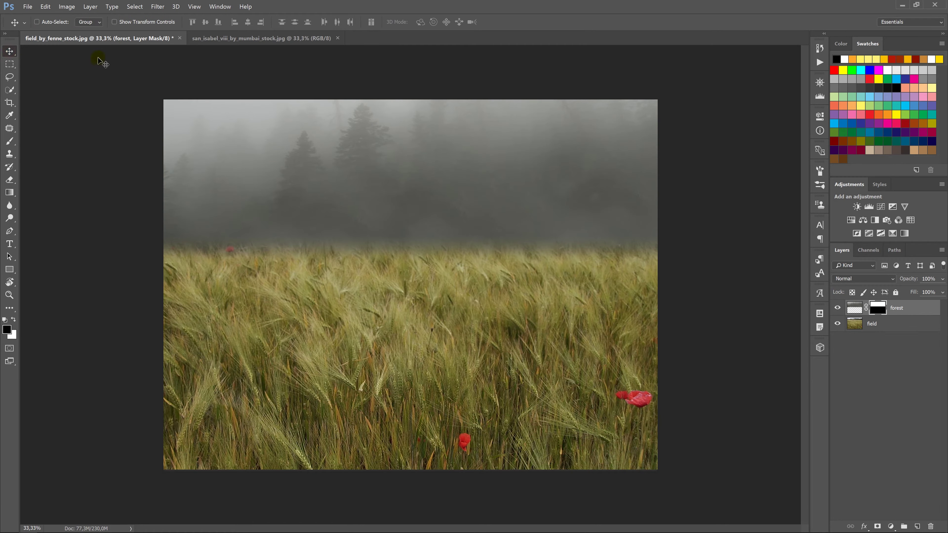
- Close the forest source image and open the photo of the woman in red
click(337, 38)
right_click(338, 38)
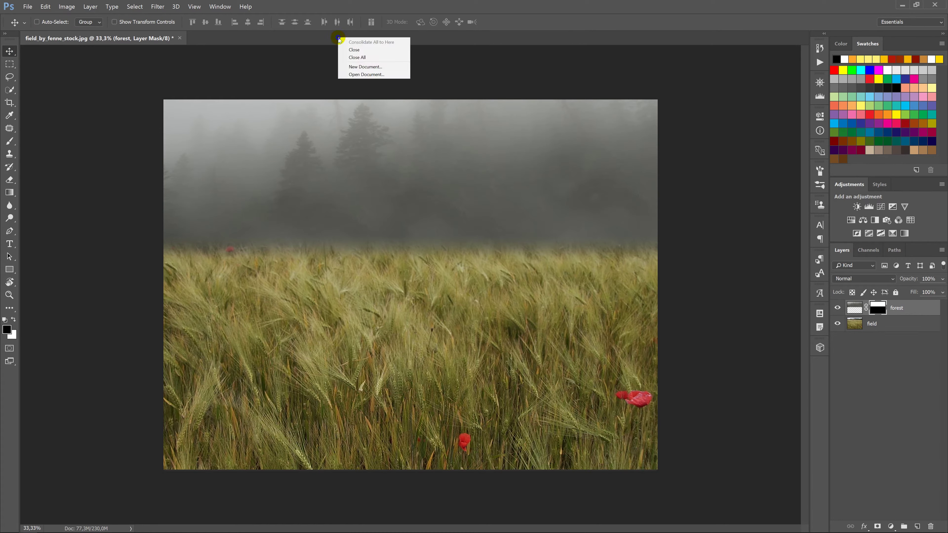
click(359, 75)
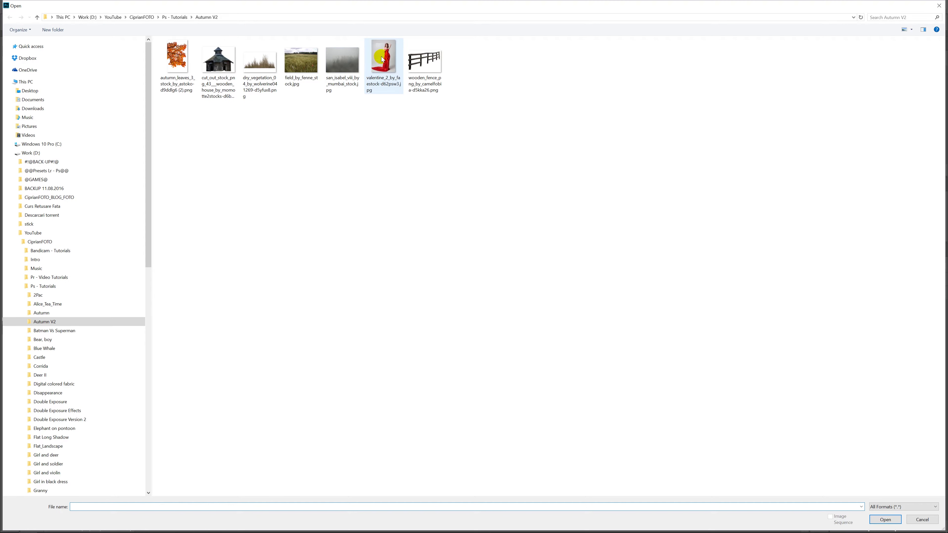
double_click(388, 57)
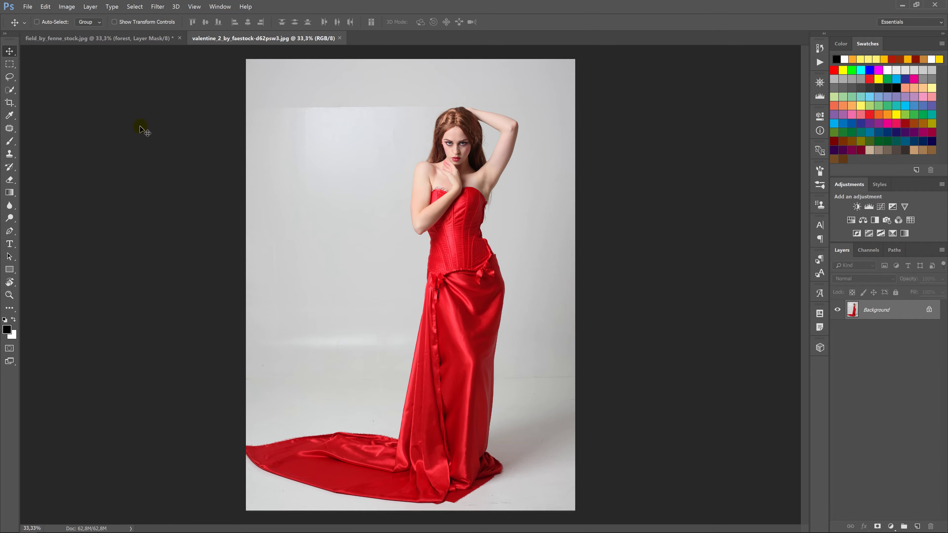
- In Select and Mask, quick-select the woman's hair, face, corset and arm
click(9, 90)
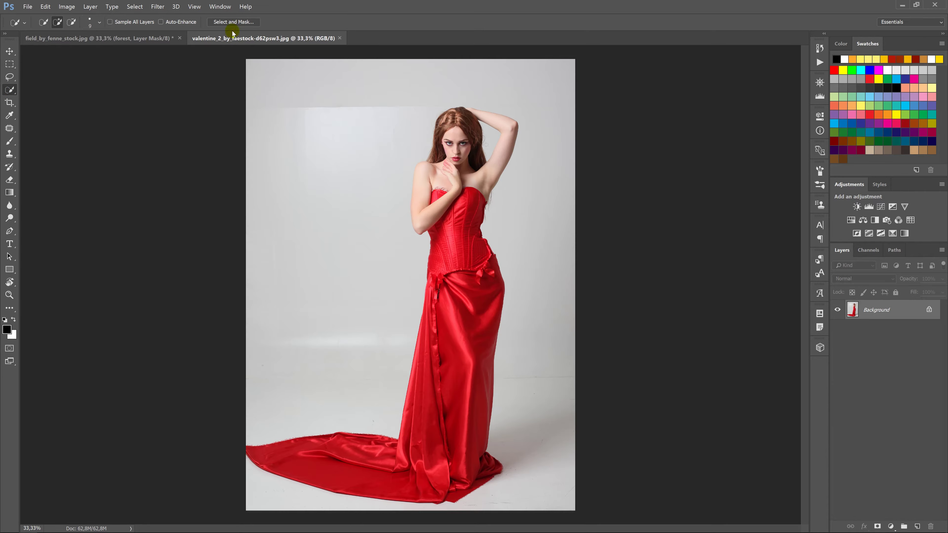
click(233, 23)
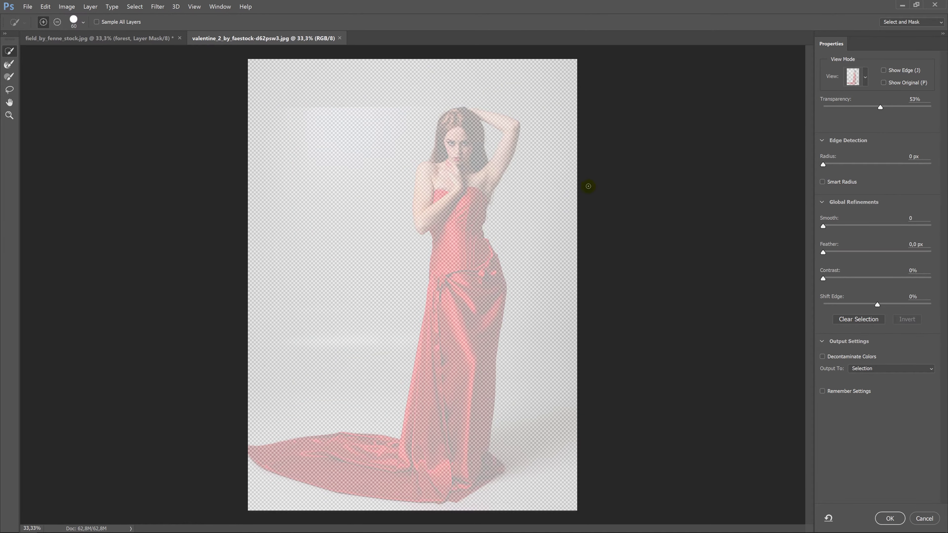
mouse_move(481, 140)
mouse_down()
mouse_move(445, 369)
mouse_move(307, 457)
mouse_move(343, 462)
mouse_up()
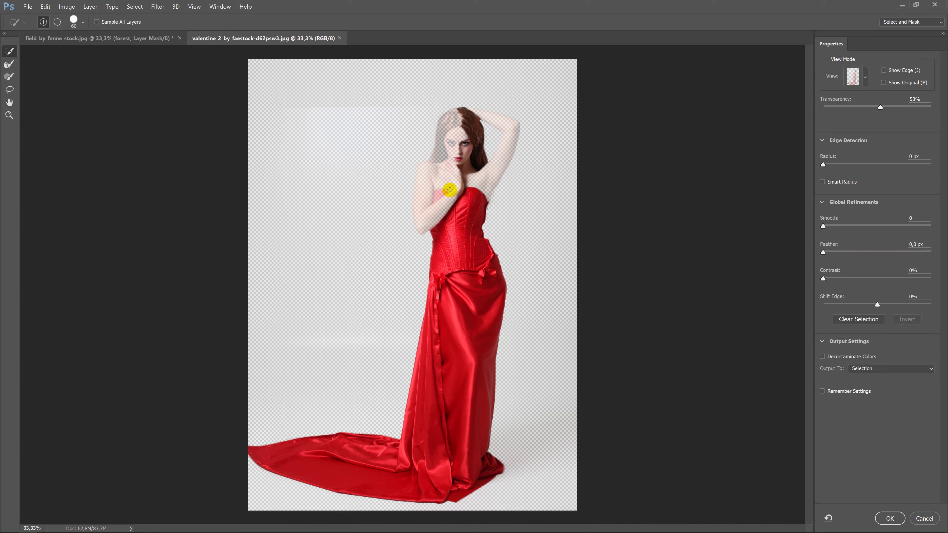
mouse_move(451, 188)
mouse_down()
mouse_move(438, 208)
mouse_move(462, 188)
mouse_move(498, 119)
mouse_move(448, 137)
mouse_up()
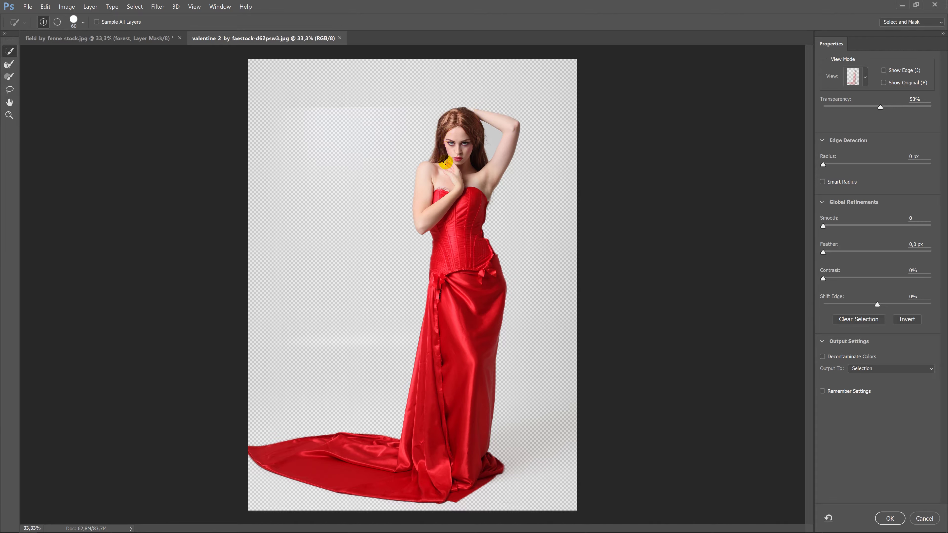
drag(445, 170, 458, 132)
- Accept the refined selection and subtract the gap beside her raised arm
click(891, 518)
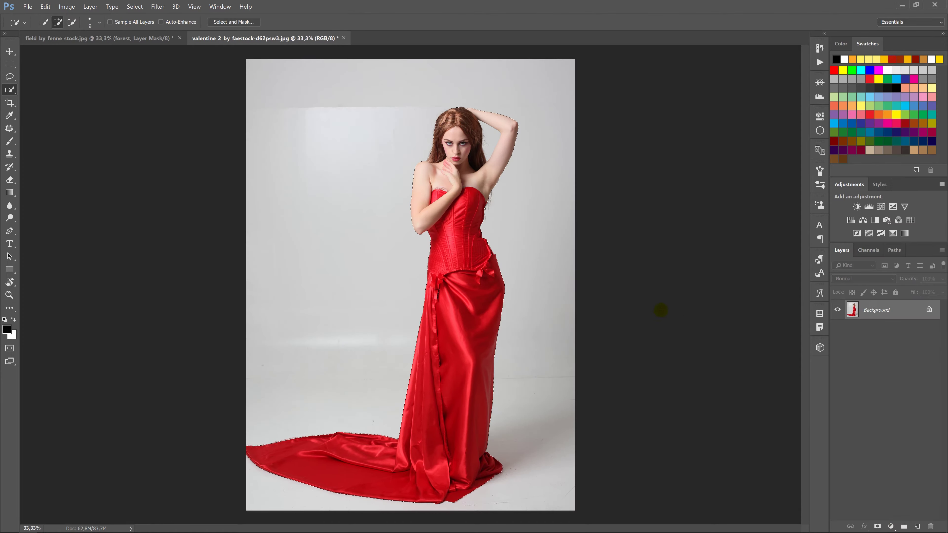
alt+click(452, 139)
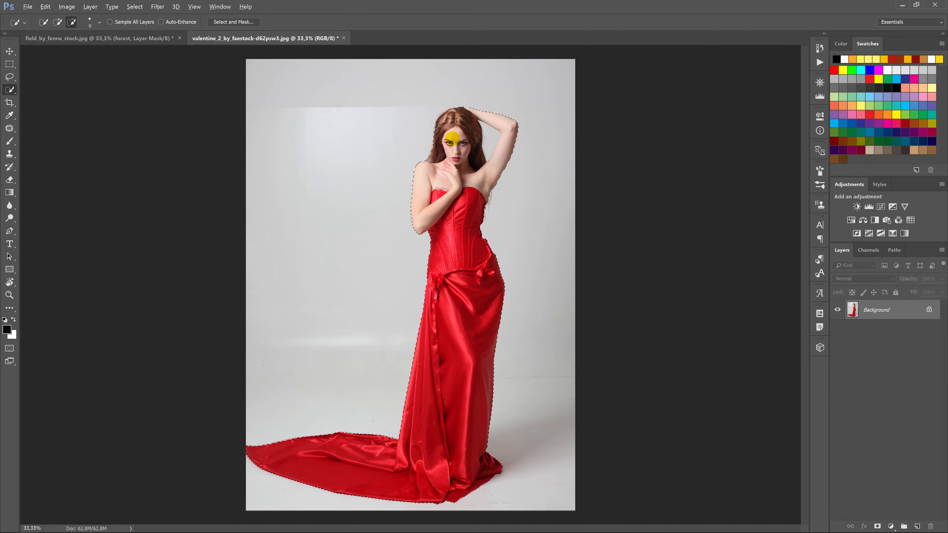
drag(485, 136, 482, 182)
- Copy the woman to a new layer, hide the studio Background, and drag her to the field document
key(ctrl+j)
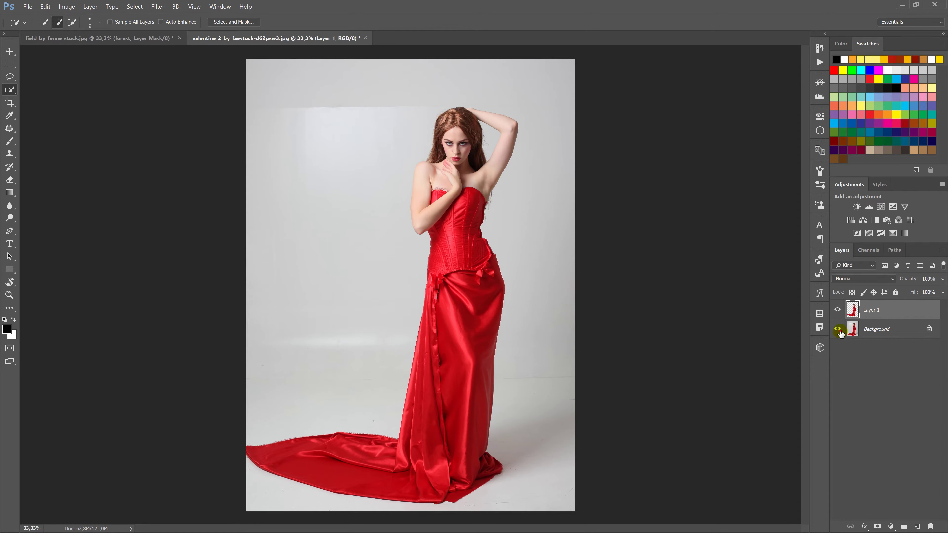
click(838, 330)
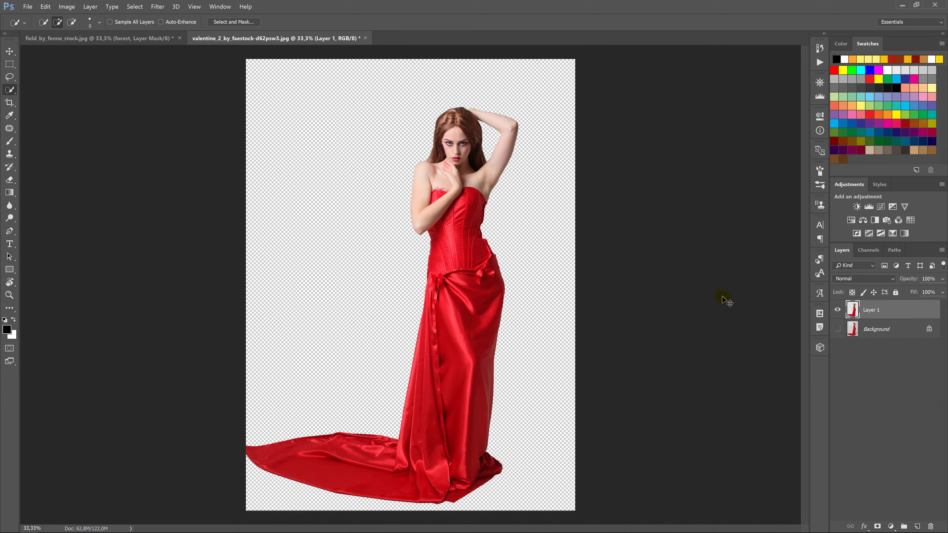
key(v)
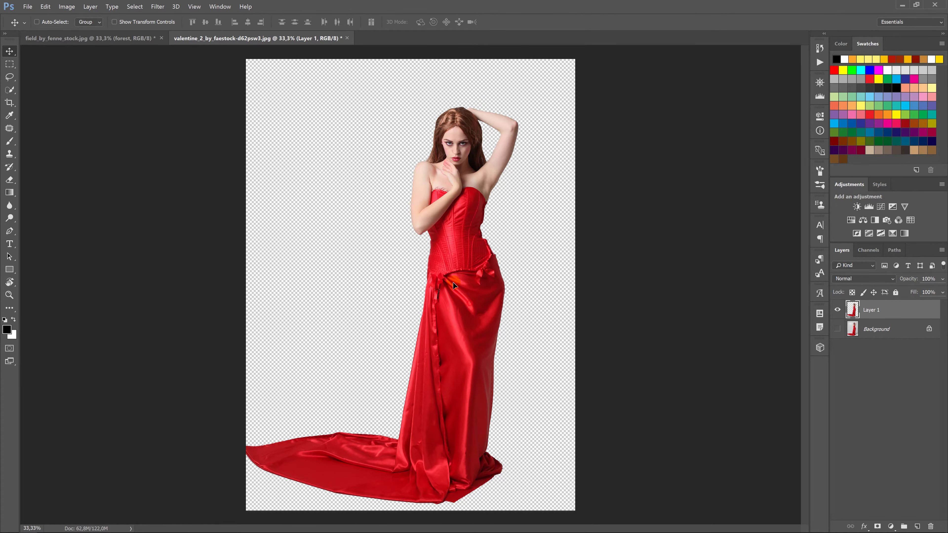
drag(454, 286, 492, 242)
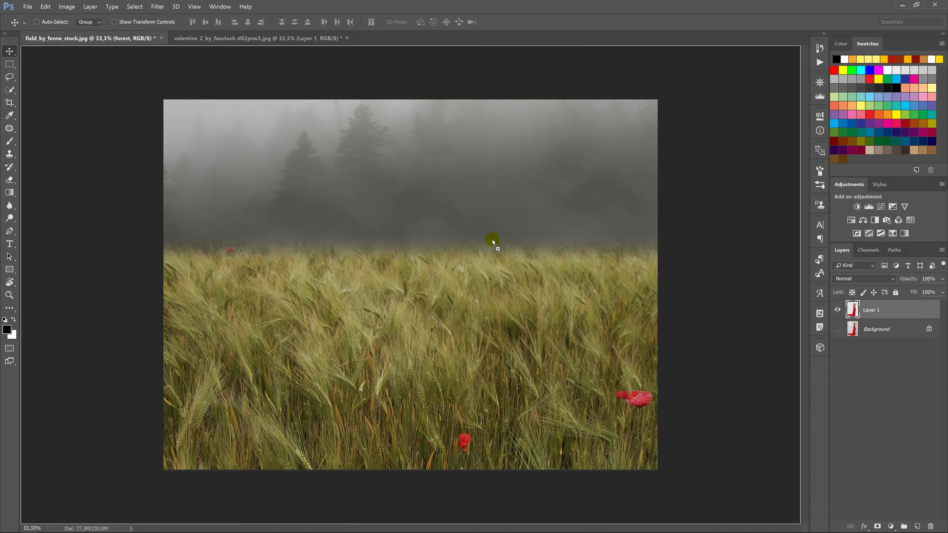
- Drop the woman into the field, scale her to about 59%, and place her right of centre
drag(493, 242, 505, 274)
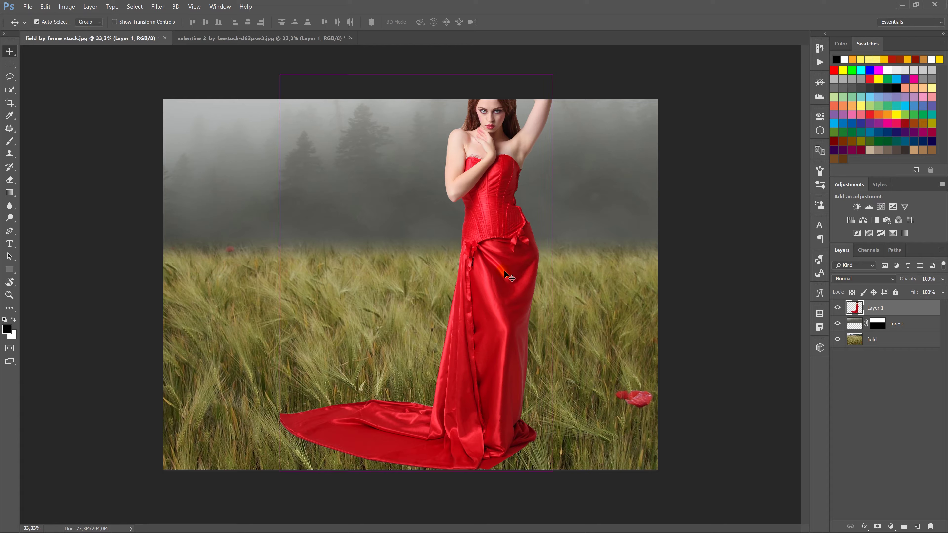
key(ctrl+t)
drag(552, 472, 497, 390)
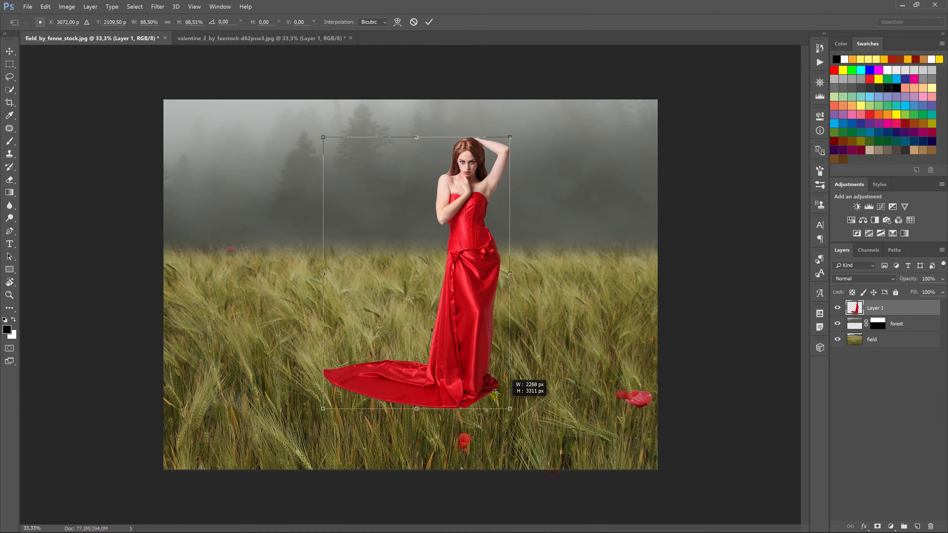
mouse_move(464, 291)
mouse_down()
mouse_move(539, 313)
mouse_move(505, 299)
mouse_up()
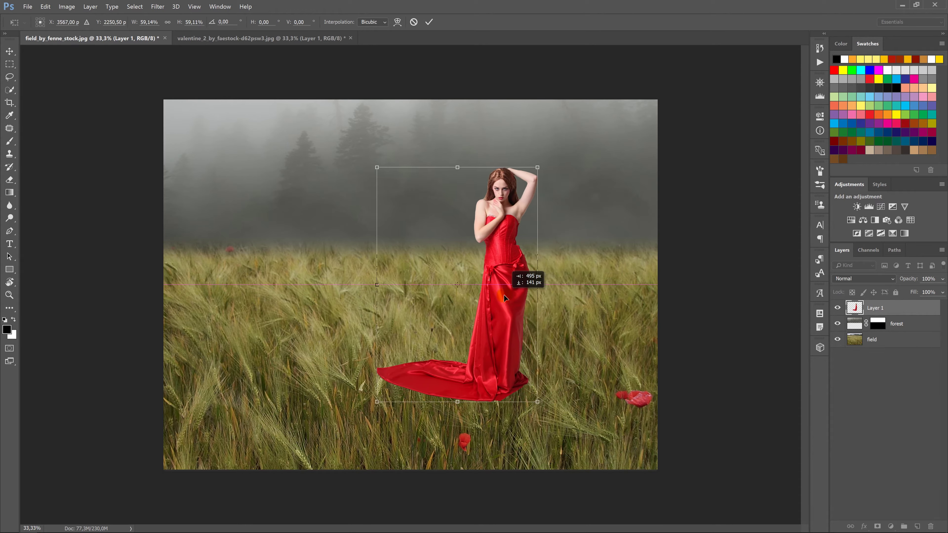
key(Return)
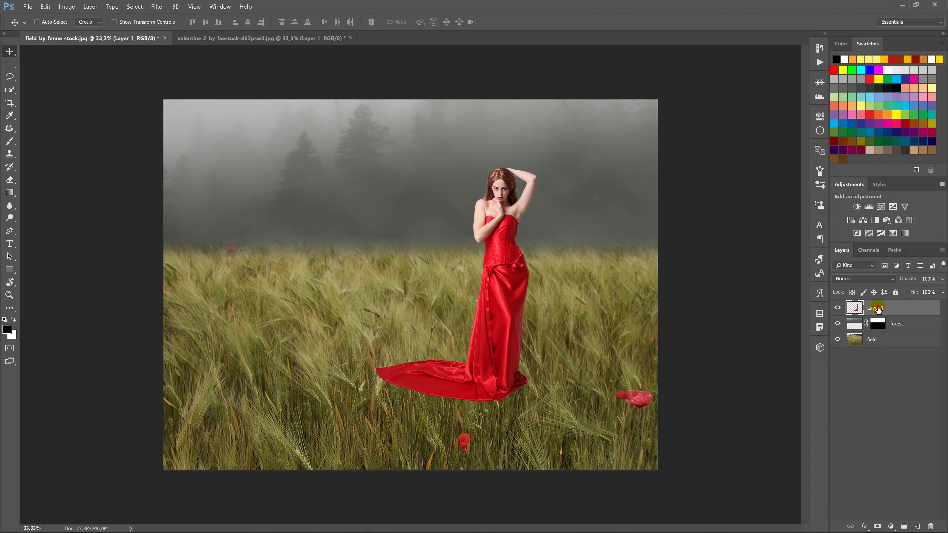
- Rename the woman's layer to 'girl'
double_click(877, 307)
text(irl)
key(Return)
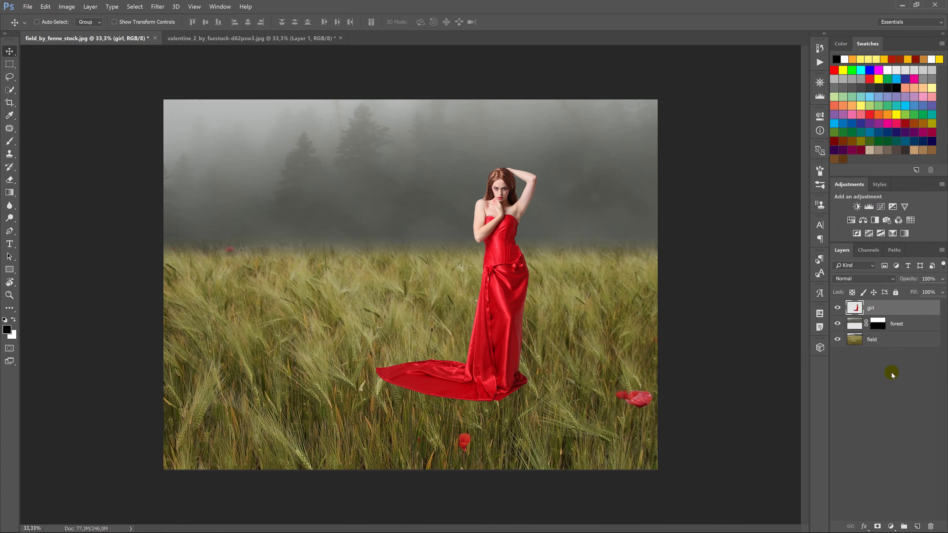
- Add a mask to the girl layer and paint black over the dress train
click(878, 526)
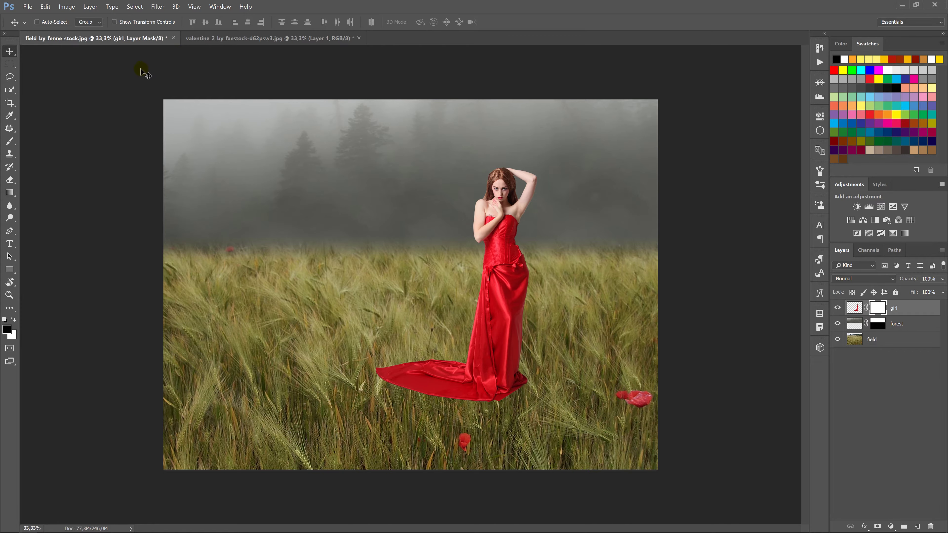
click(10, 141)
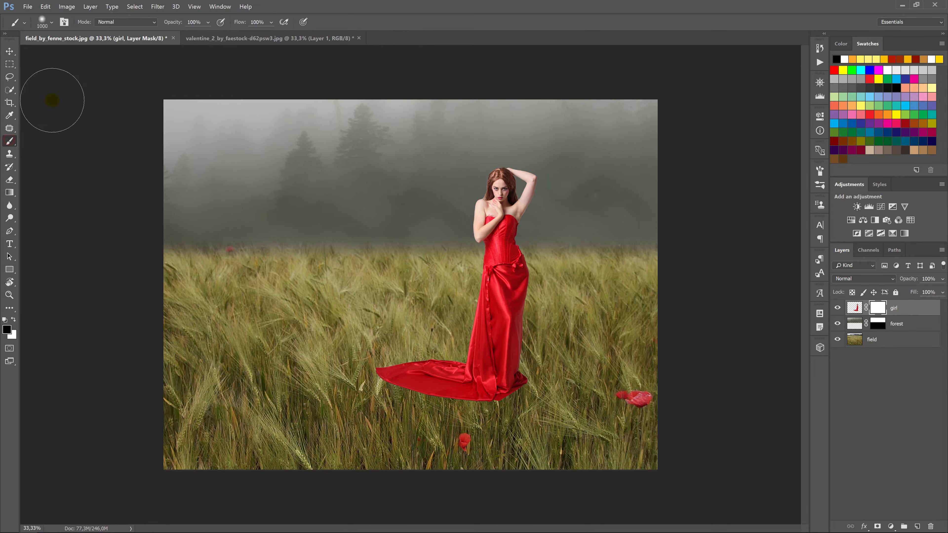
mouse_move(274, 297)
mouse_down()
mouse_move(404, 385)
mouse_move(504, 408)
mouse_move(458, 405)
mouse_up()
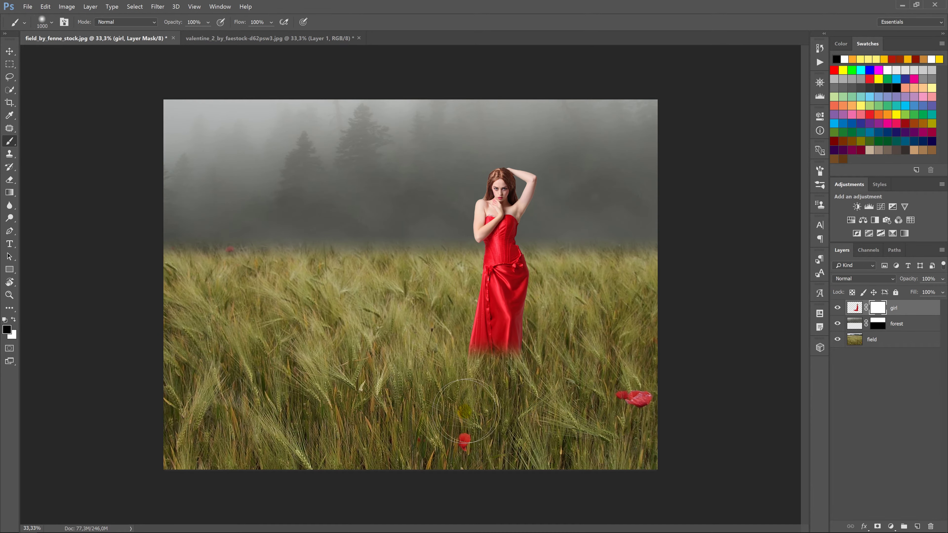
- With a 25% opacity, 800 px brush, soften the dress hem into the wheat
key(2)
key(5)
key(bracketleft)
key(bracketleft)
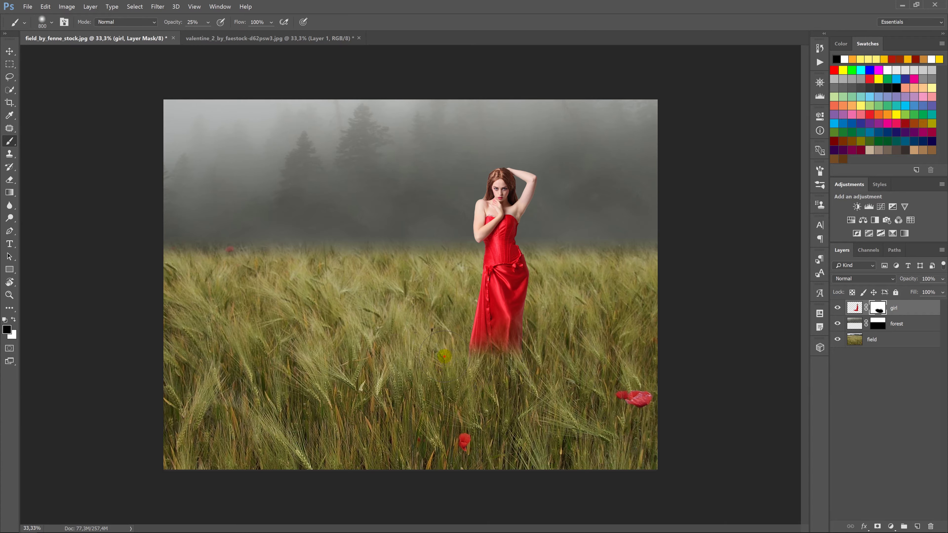
click(457, 352)
click(456, 352)
click(855, 309)
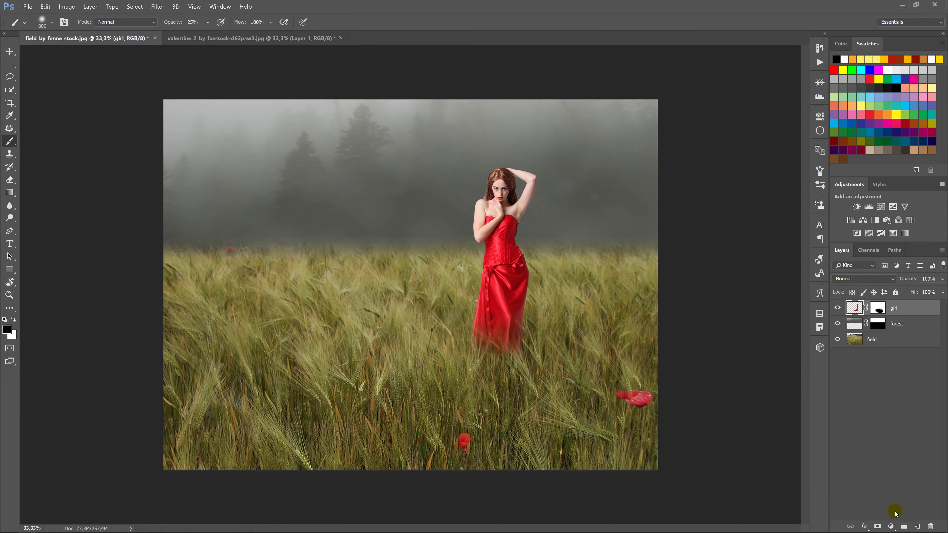
click(892, 527)
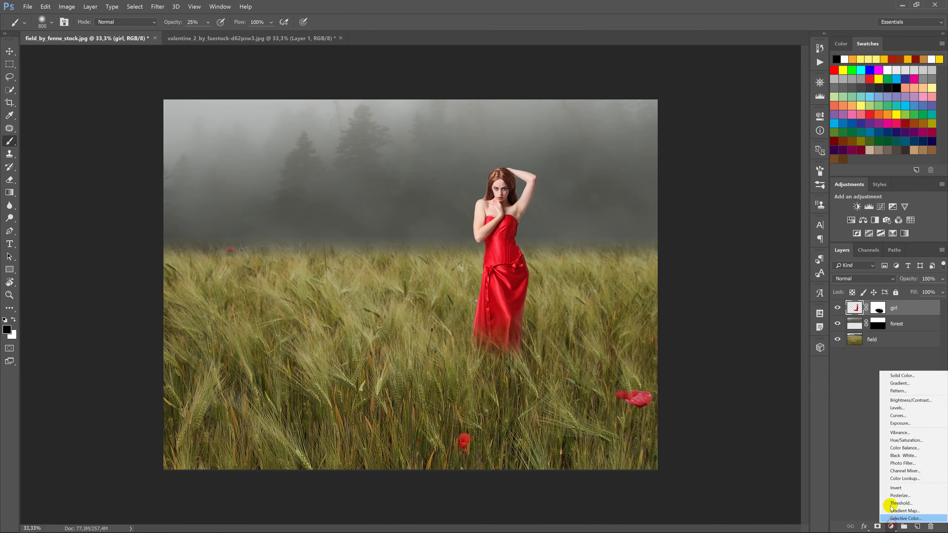
- Add a Hue/Saturation adjustment clipped to the girl layer, lowering the red dress's saturation
click(894, 437)
click(734, 281)
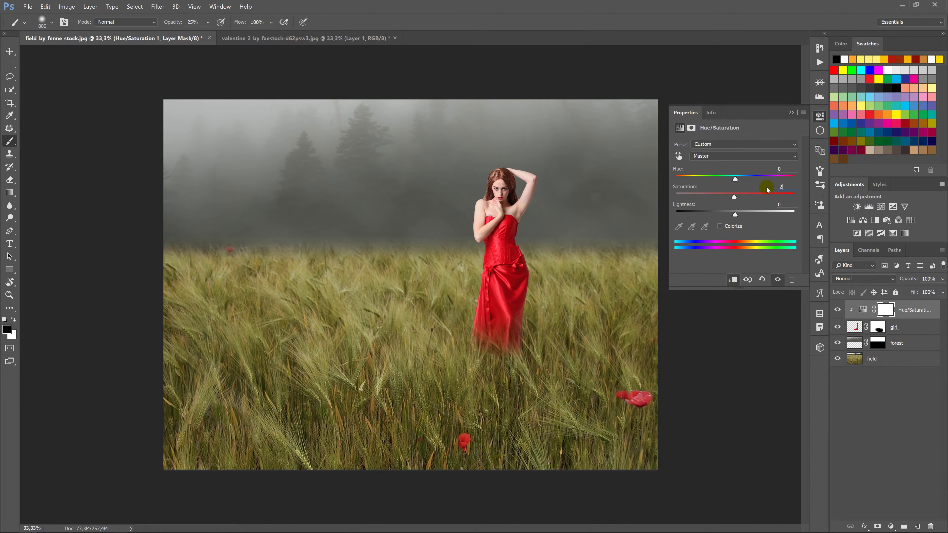
click(791, 113)
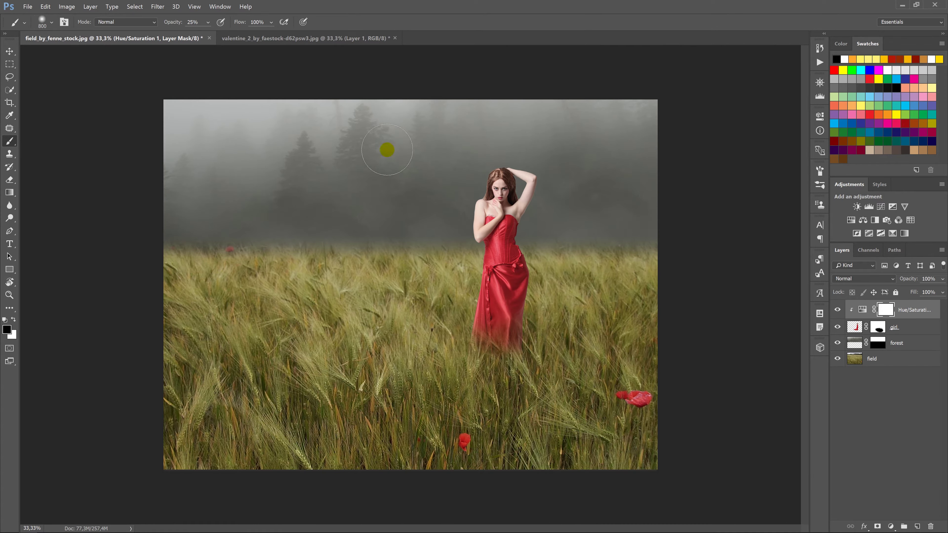
key(v)
click(51, 7)
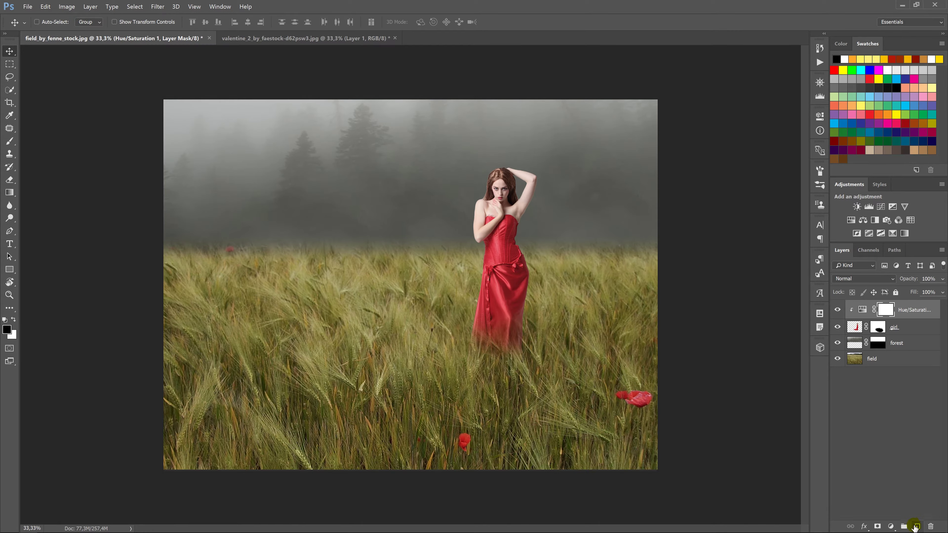
- Add a new layer clipped to the girl, fill it with 50% gray and set it to Overlay
click(916, 527)
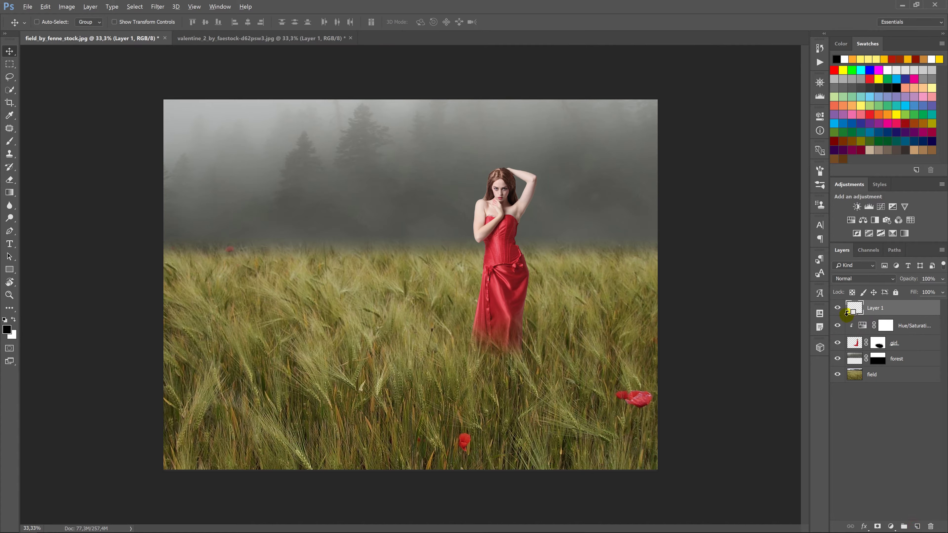
alt+click(847, 314)
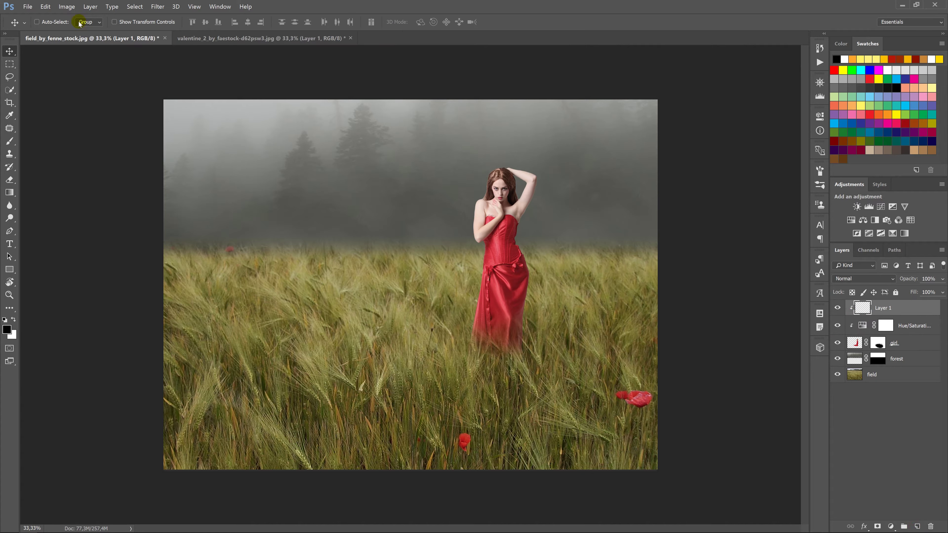
click(45, 7)
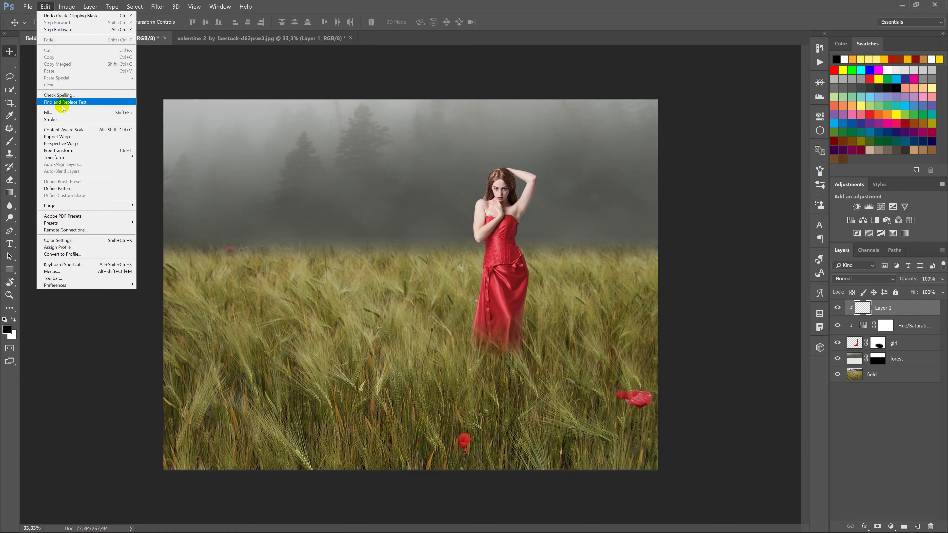
click(52, 112)
click(540, 151)
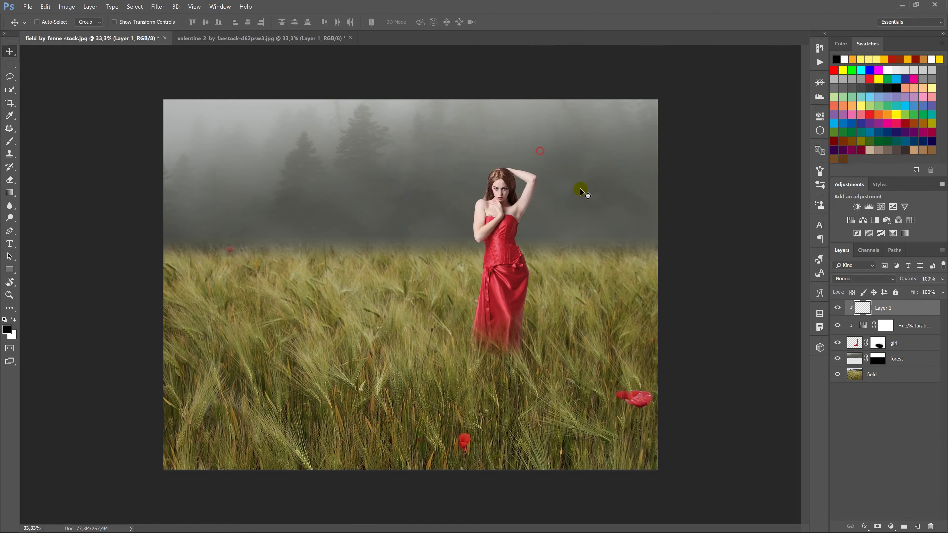
click(847, 278)
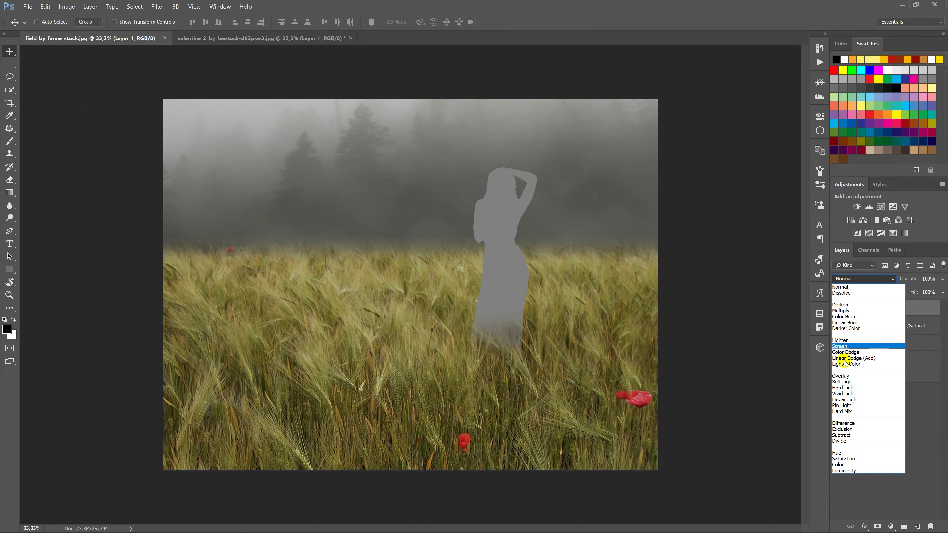
click(841, 375)
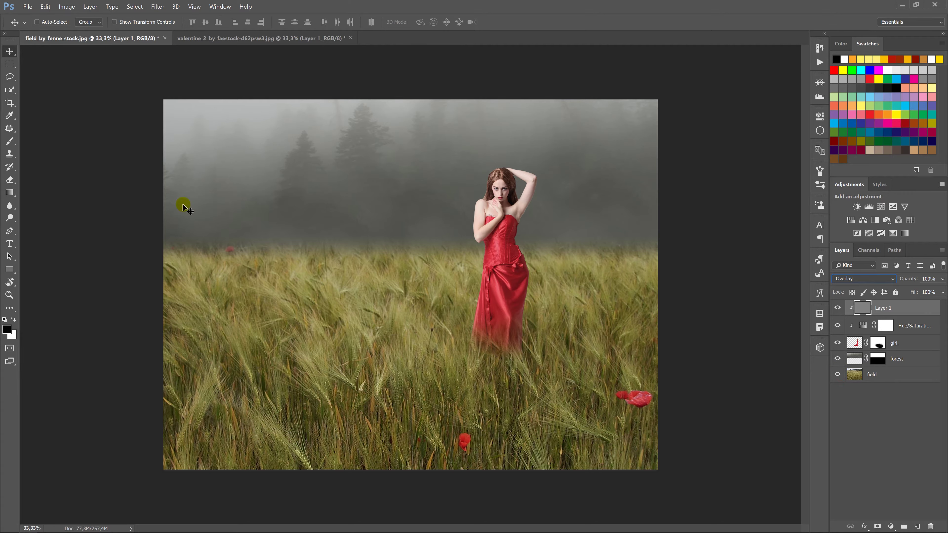
- Burn at 50% exposure along the girl's raised arm, the dress's right edge and her hair
click(11, 219)
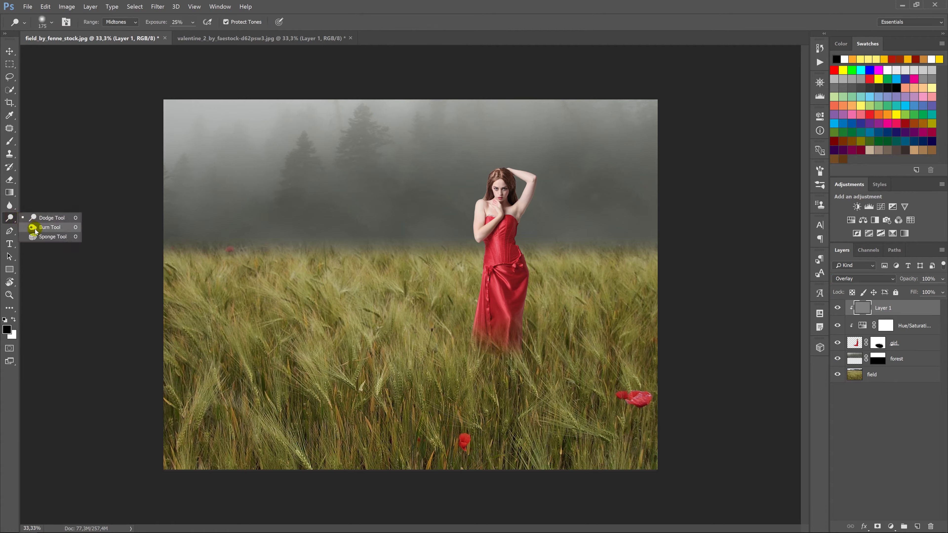
click(35, 229)
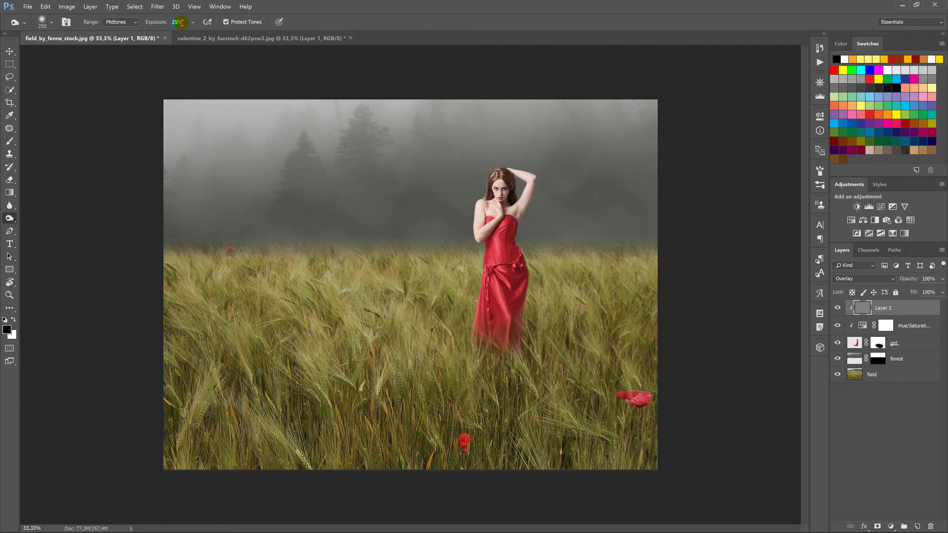
text(50)
key(Return)
drag(517, 227, 529, 206)
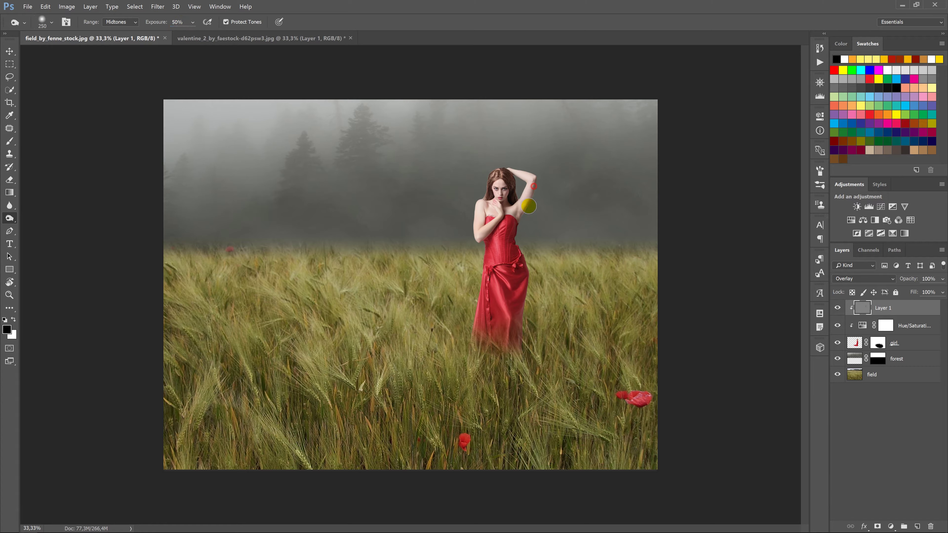
drag(528, 205, 538, 186)
drag(528, 235, 530, 324)
drag(527, 268, 520, 350)
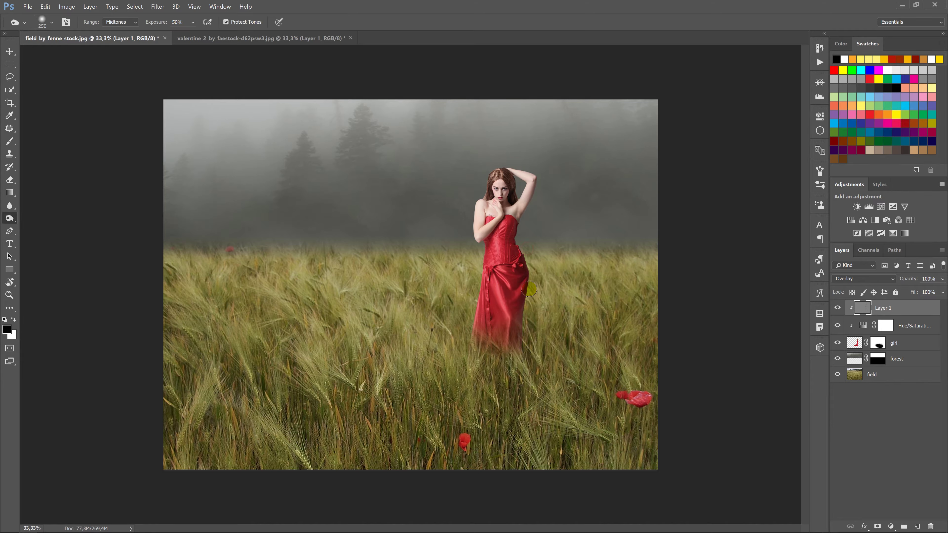
drag(534, 269, 531, 290)
drag(517, 223, 522, 316)
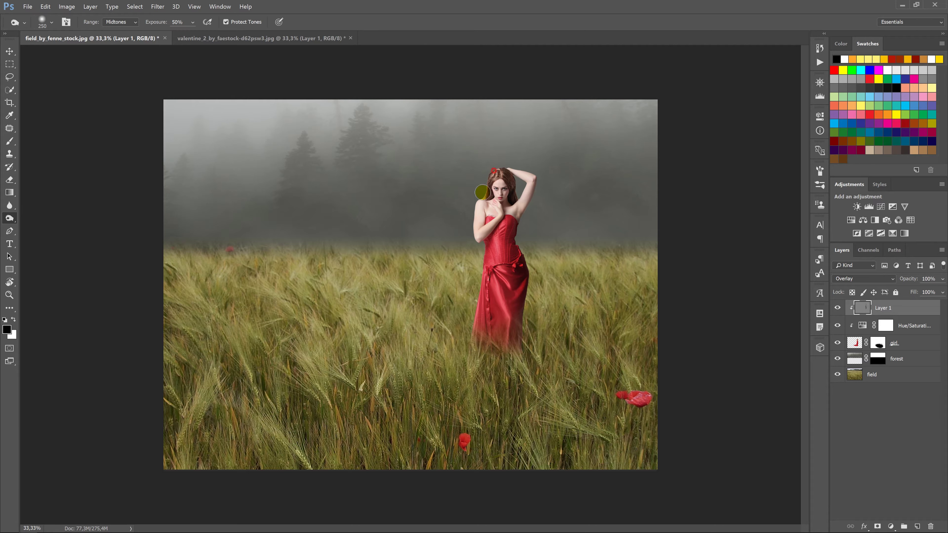
mouse_move(495, 174)
mouse_down()
mouse_move(520, 190)
mouse_move(509, 226)
mouse_up()
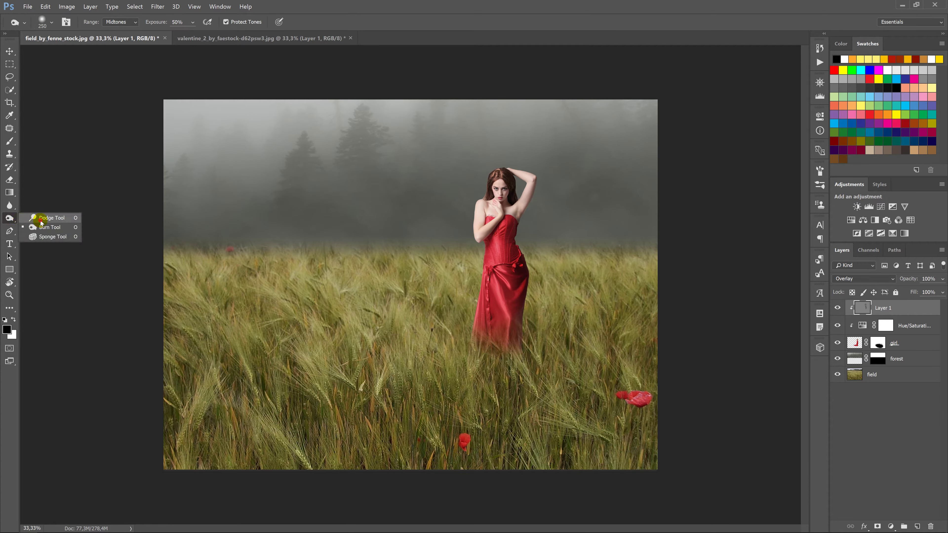
- Dodge, then Sponge at 25% over her arms and the dress's left edge
click(40, 220)
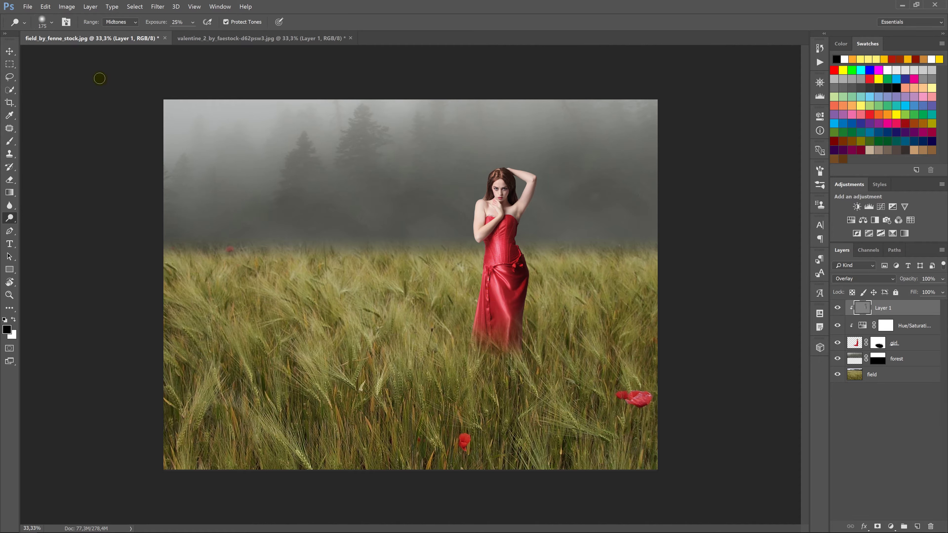
right_click(9, 218)
click(40, 229)
text(250)
mouse_move(482, 210)
mouse_down()
mouse_move(482, 242)
mouse_move(491, 207)
mouse_up()
key(bracketright)
click(477, 225)
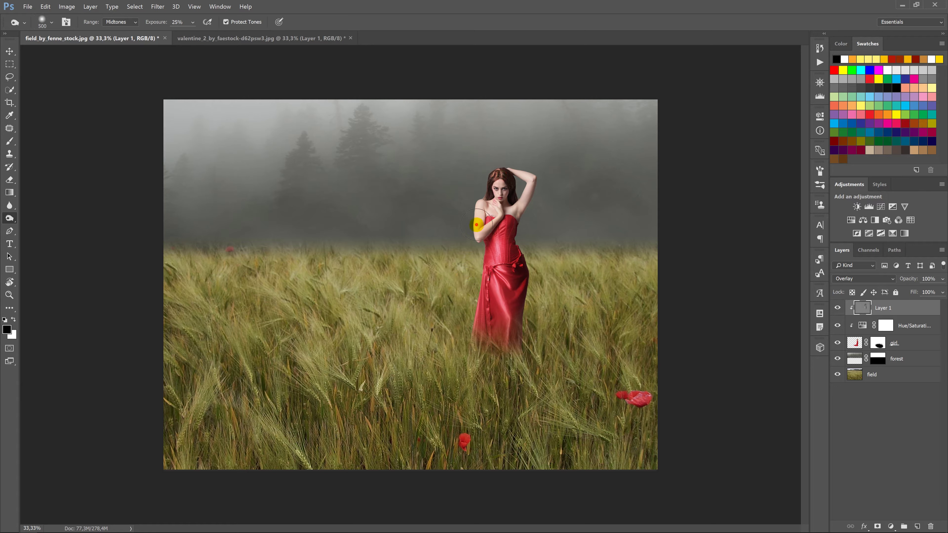
click(473, 295)
drag(550, 155, 529, 200)
click(9, 50)
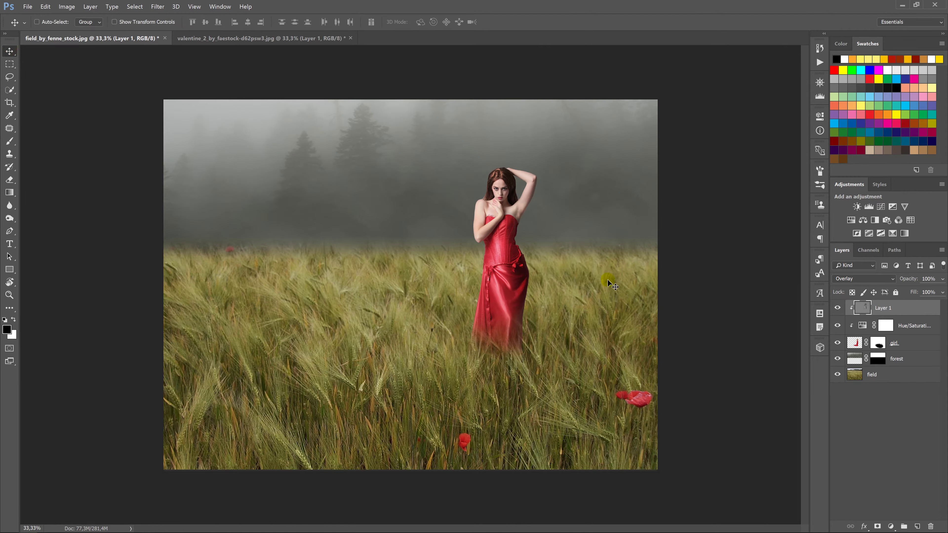
- Paint white on the girl's layer mask to reveal more of the dress
click(878, 343)
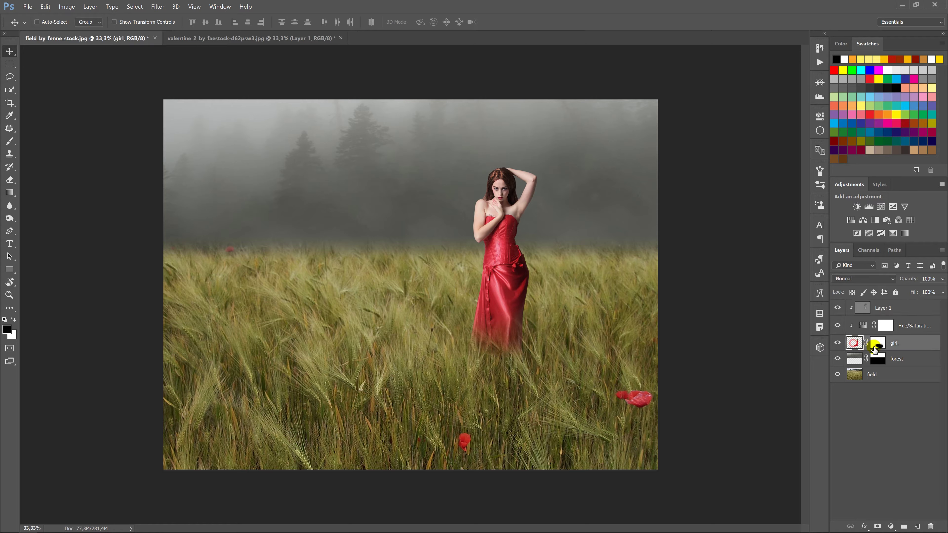
key(x)
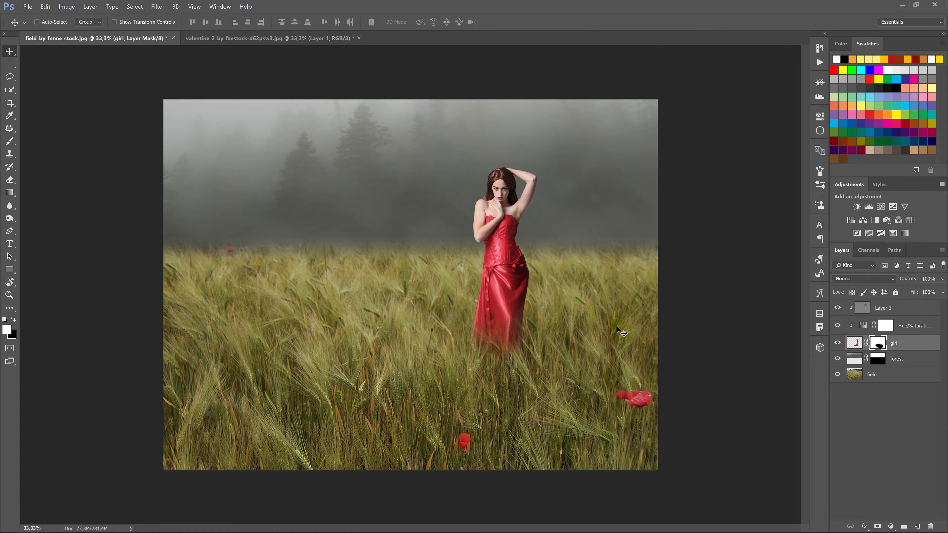
key(b)
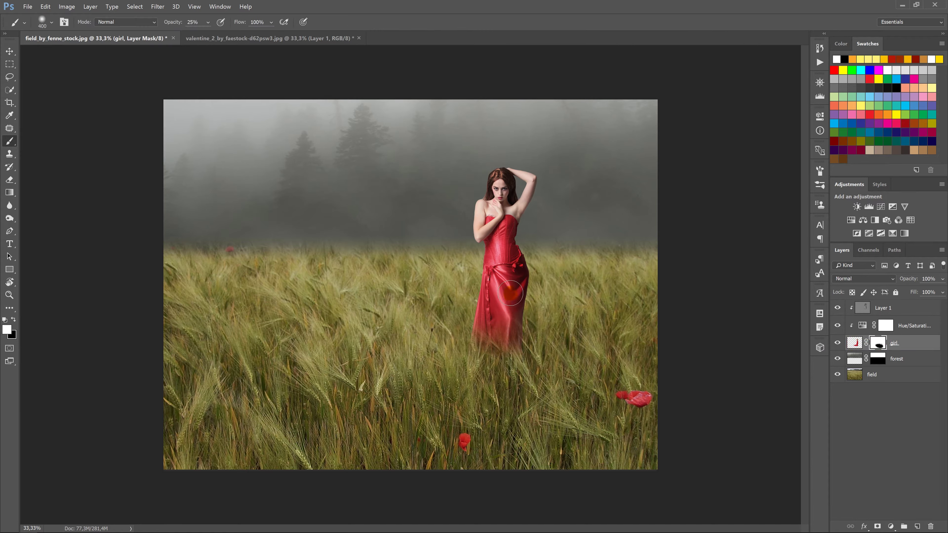
drag(511, 293, 499, 317)
mouse_move(506, 296)
mouse_down()
mouse_move(509, 320)
mouse_move(492, 285)
mouse_up()
drag(480, 317, 514, 279)
- Apply a 1.5-pixel Gaussian Blur to the girl layer and close the red-dress source image
click(855, 343)
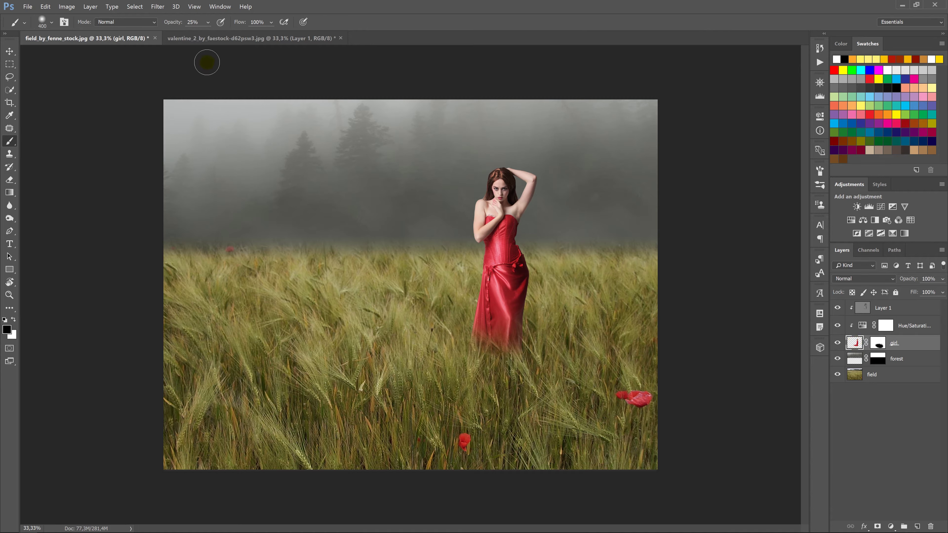
click(163, 8)
mouse_move(178, 88)
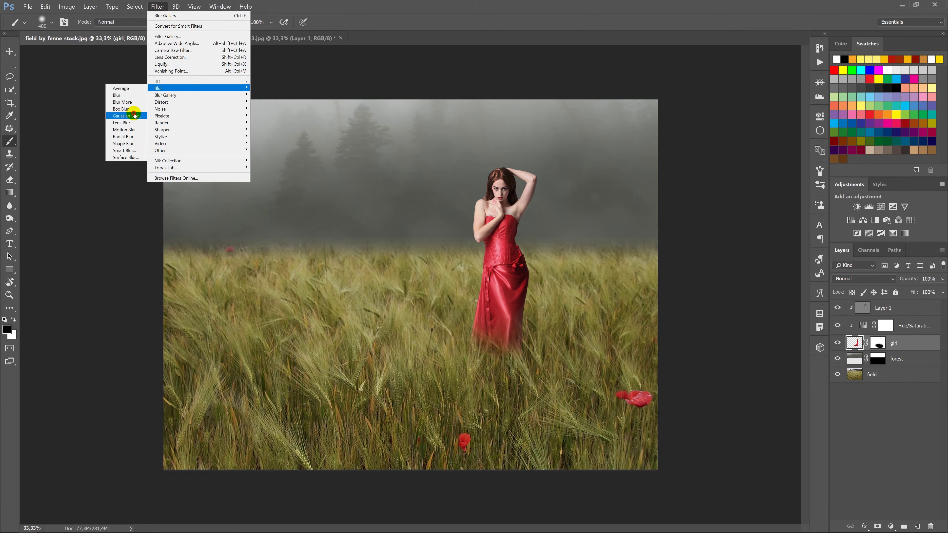
click(133, 116)
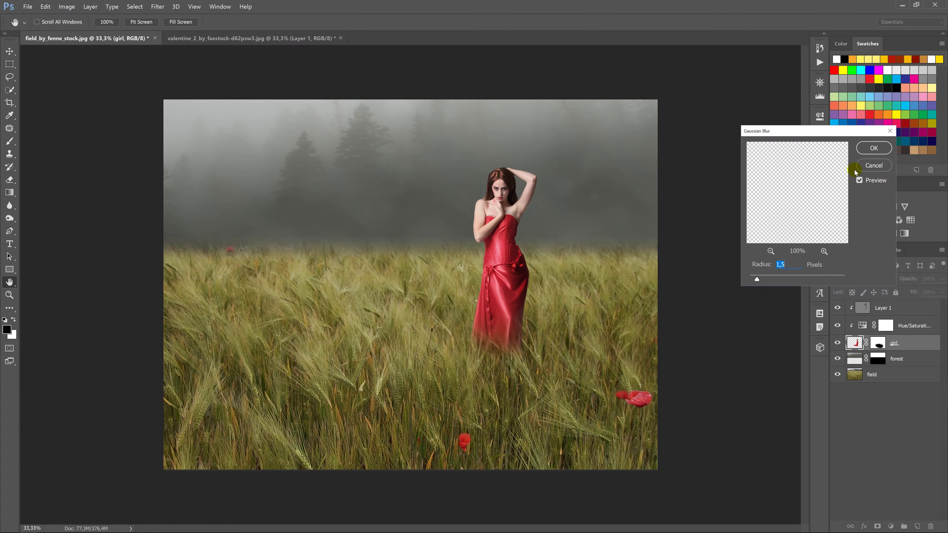
click(872, 147)
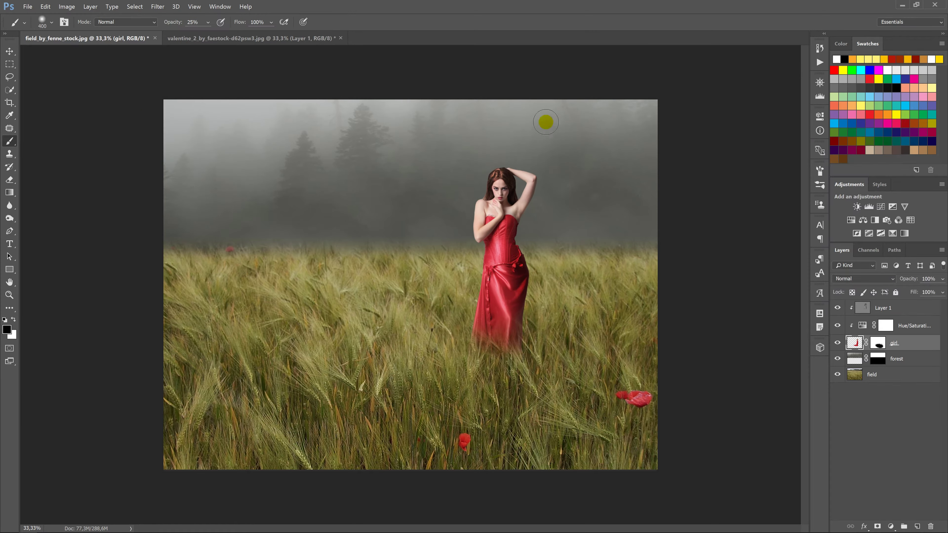
click(341, 38)
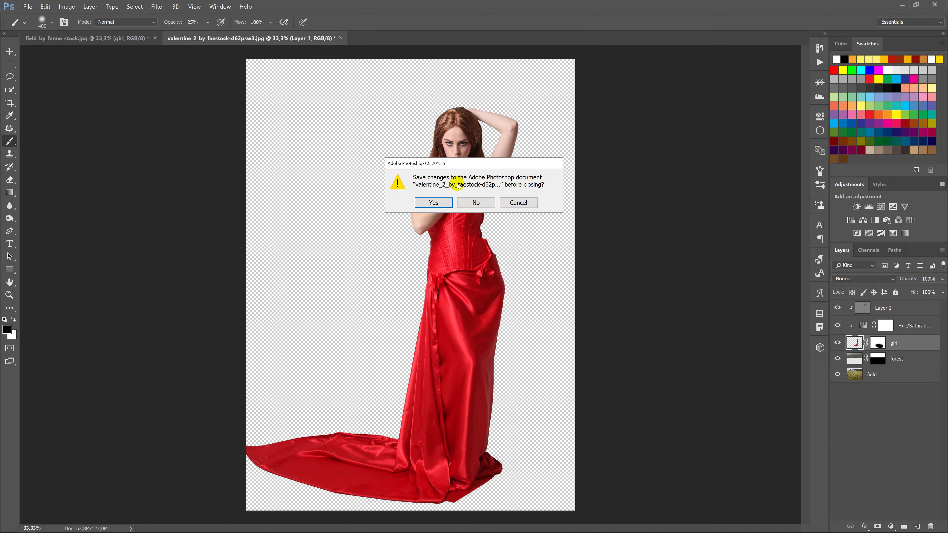
- Open the wooden fence image and bring it into the composite behind the girl as layer 'fence'
click(479, 202)
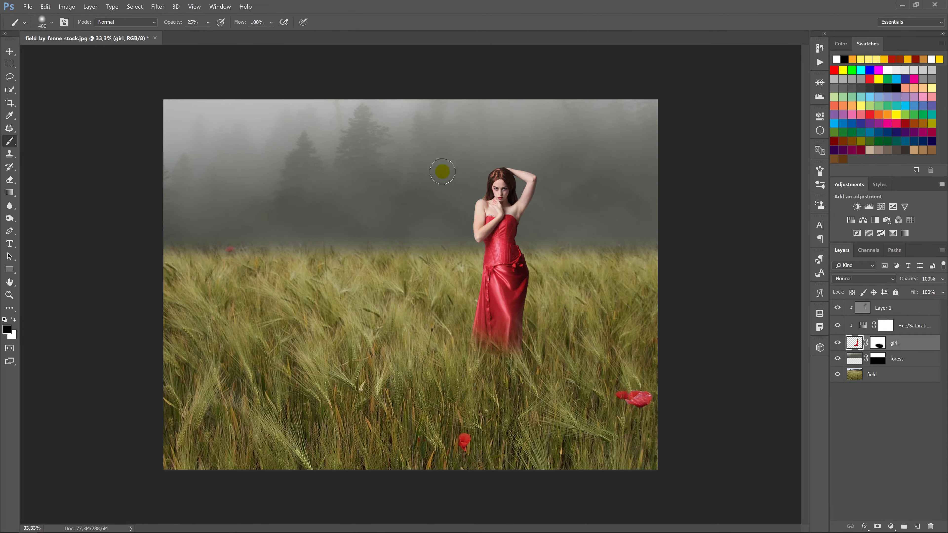
key(v)
key(alt+bracketright)
key(alt+bracketright)
right_click(392, 37)
click(408, 73)
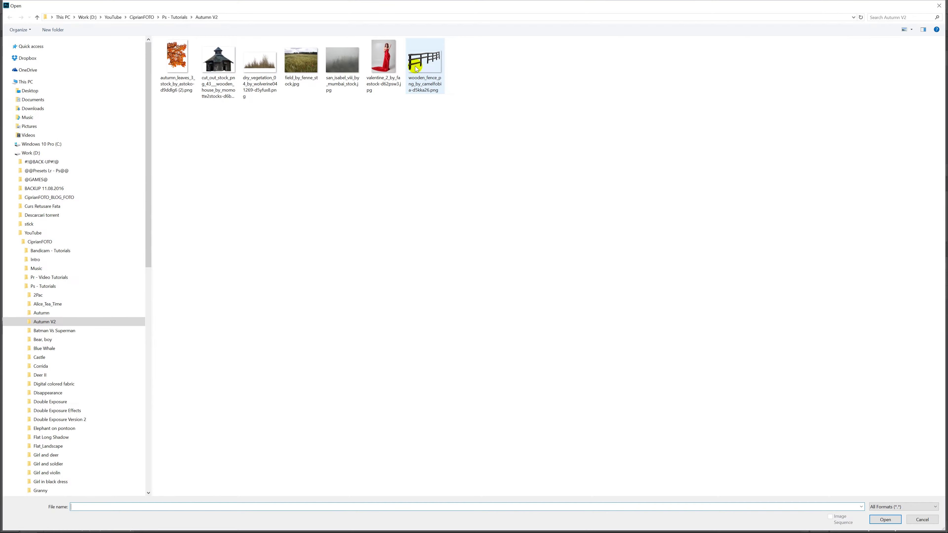
double_click(418, 57)
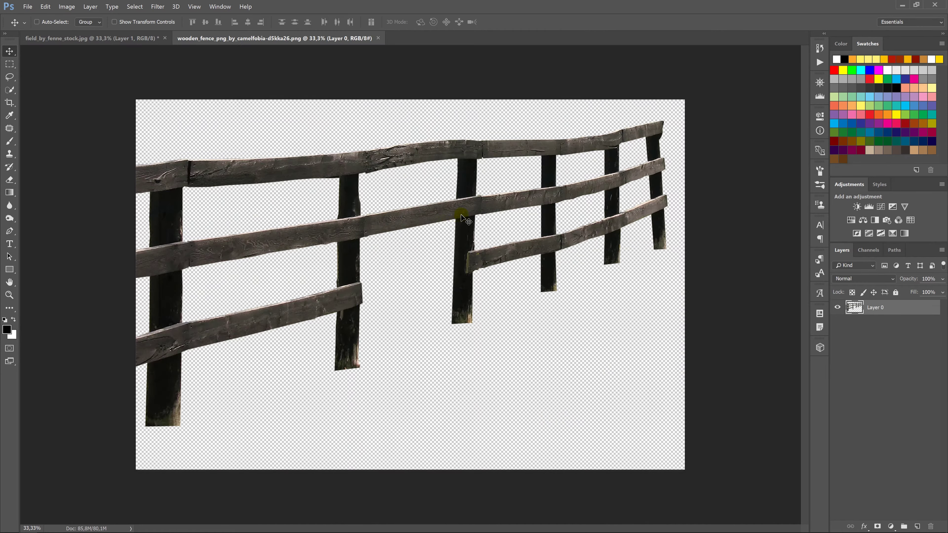
mouse_move(459, 216)
mouse_down()
mouse_move(306, 174)
mouse_move(553, 319)
mouse_up()
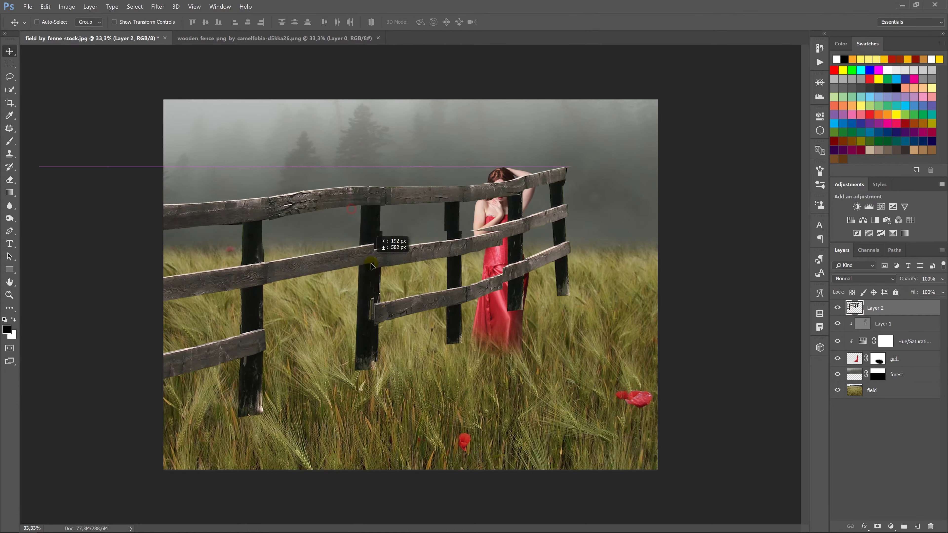
drag(895, 309, 896, 364)
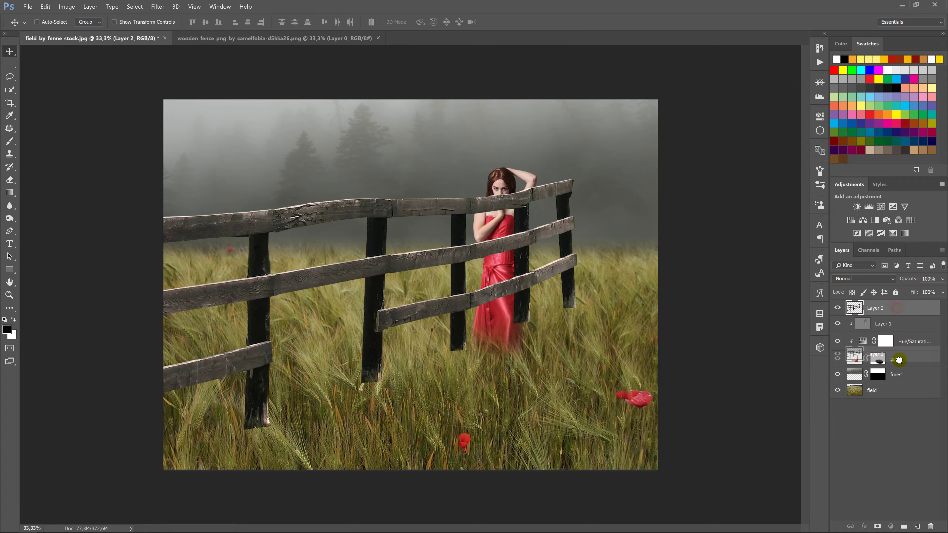
double_click(879, 358)
text(fence)
key(Return)
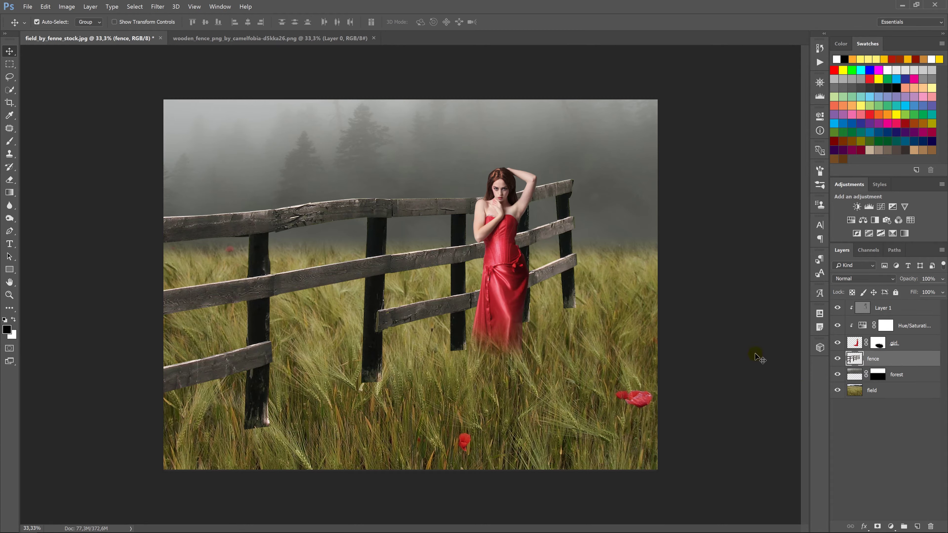
- Hide the girl, then scale the fence to about 78% and reposition it in the field
click(837, 344)
key(ctrl+t)
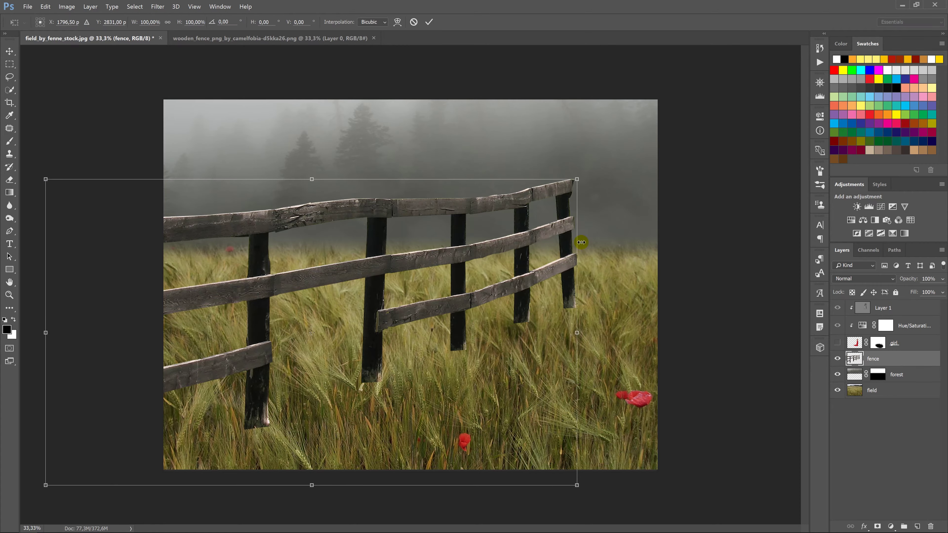
drag(566, 192, 506, 226)
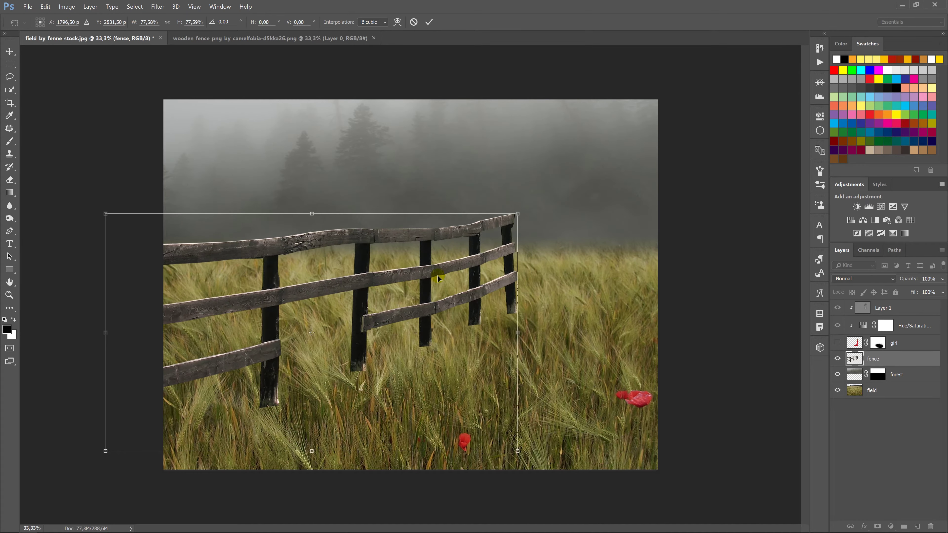
mouse_move(430, 275)
mouse_down()
mouse_move(473, 276)
mouse_move(465, 276)
mouse_up()
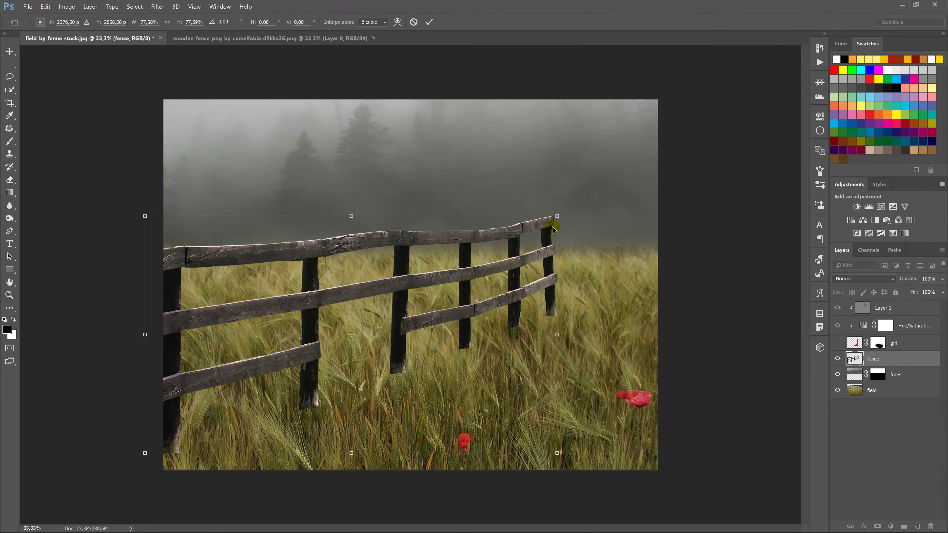
- Warp the fence so its right end bends down into perspective, then move it about 123 px left
right_click(526, 232)
click(522, 288)
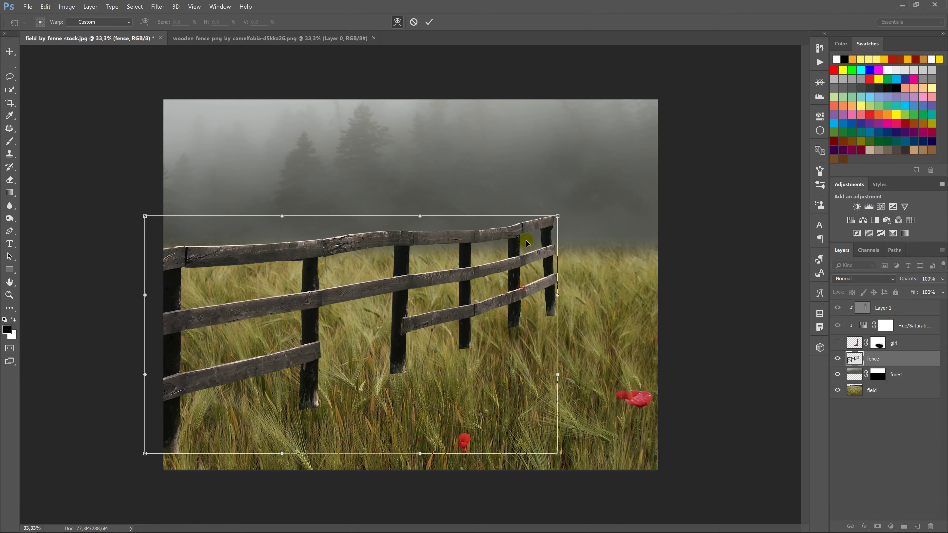
drag(556, 228, 550, 227)
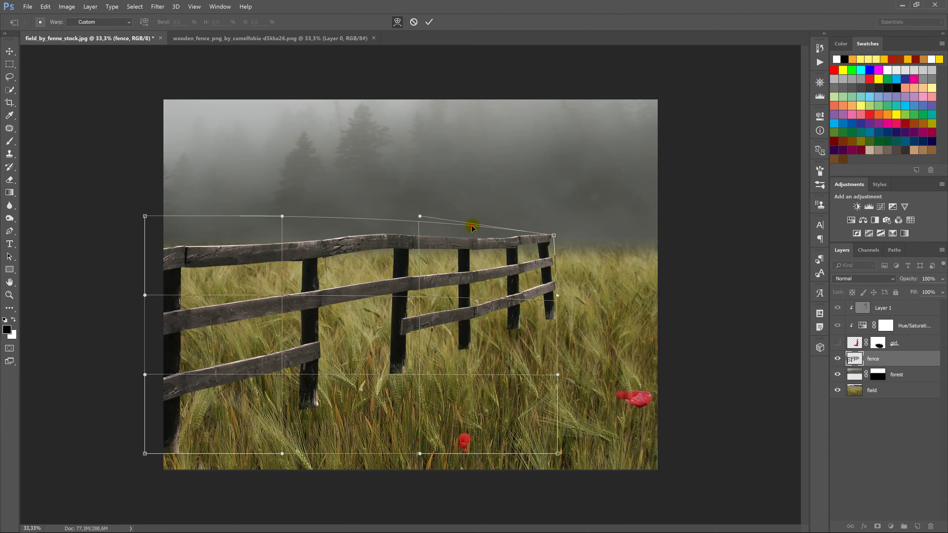
drag(470, 224, 470, 239)
drag(554, 315, 549, 320)
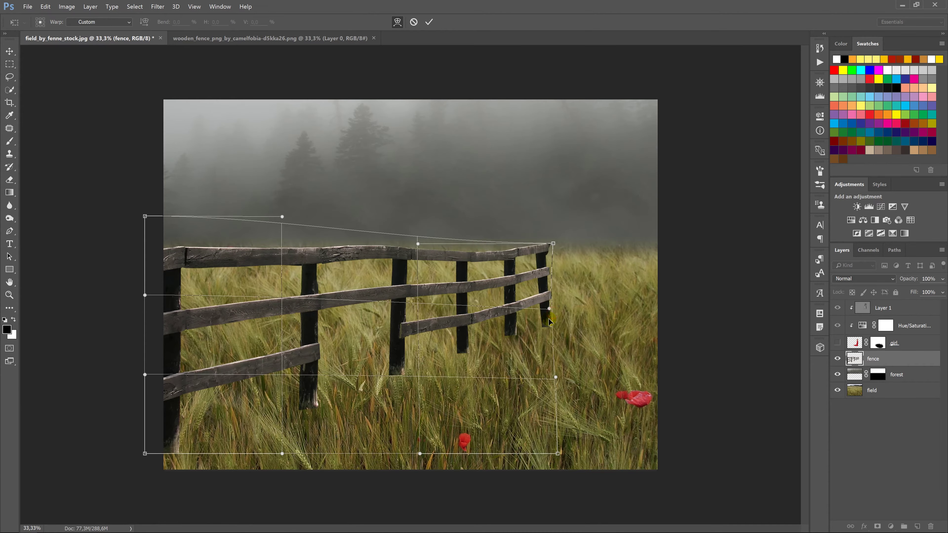
drag(386, 243, 388, 258)
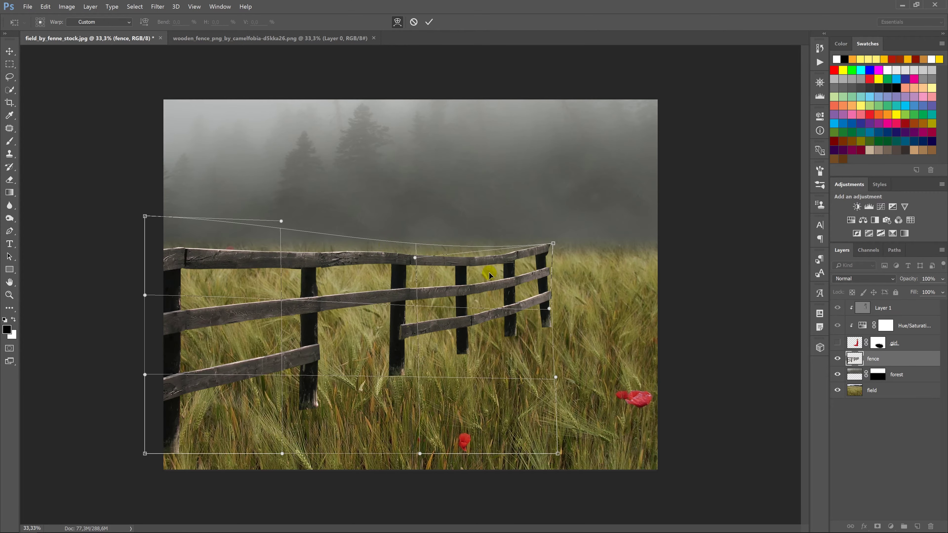
drag(547, 250, 553, 262)
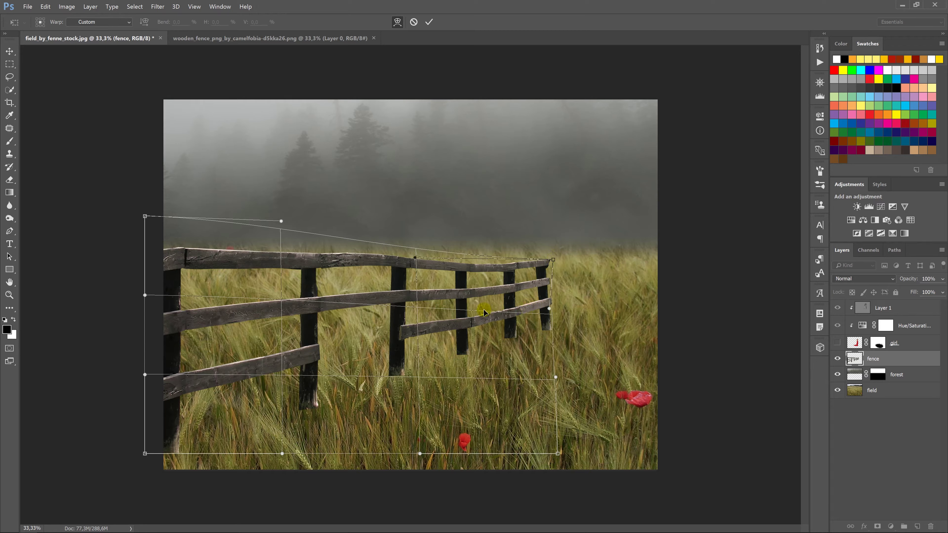
key(Return)
drag(377, 303, 331, 305)
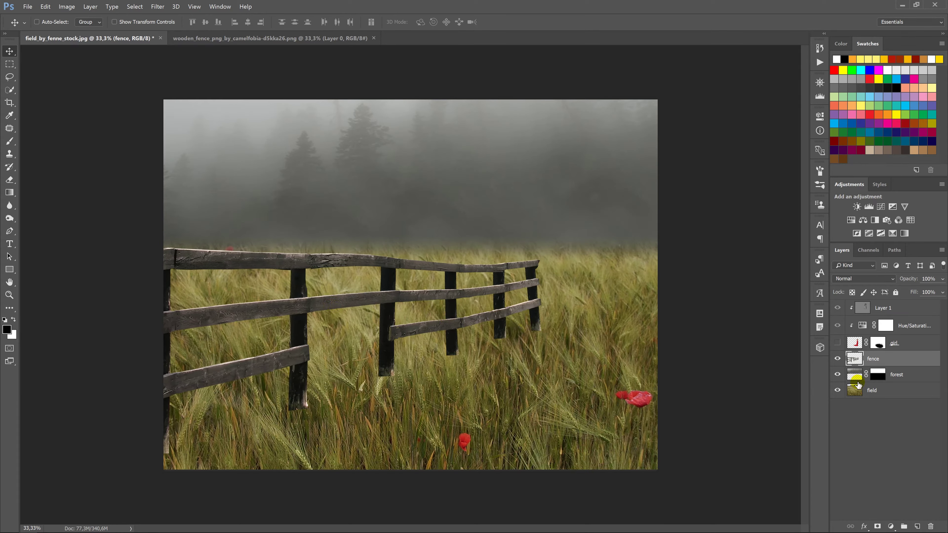
- Add a mask to the fence layer and paint black to hide the post bottoms in the grass
click(877, 527)
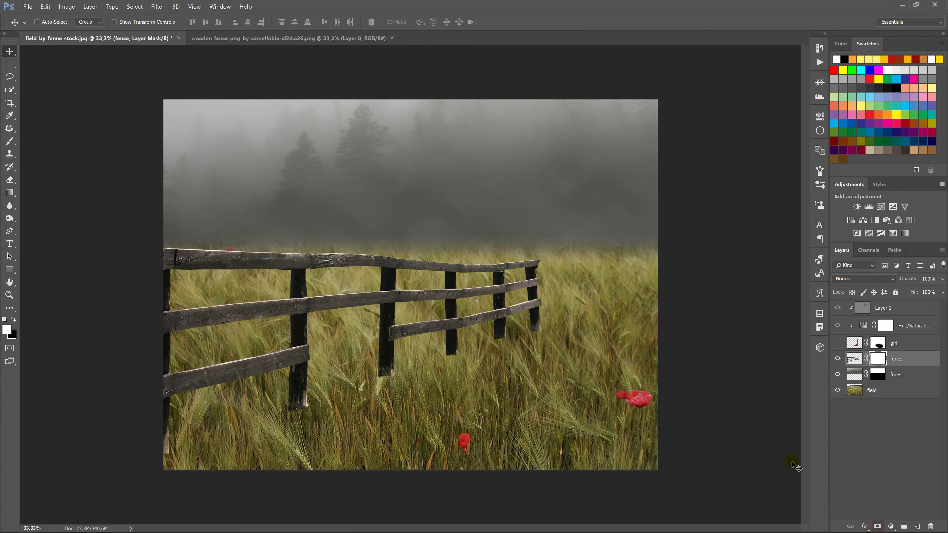
click(17, 319)
click(11, 141)
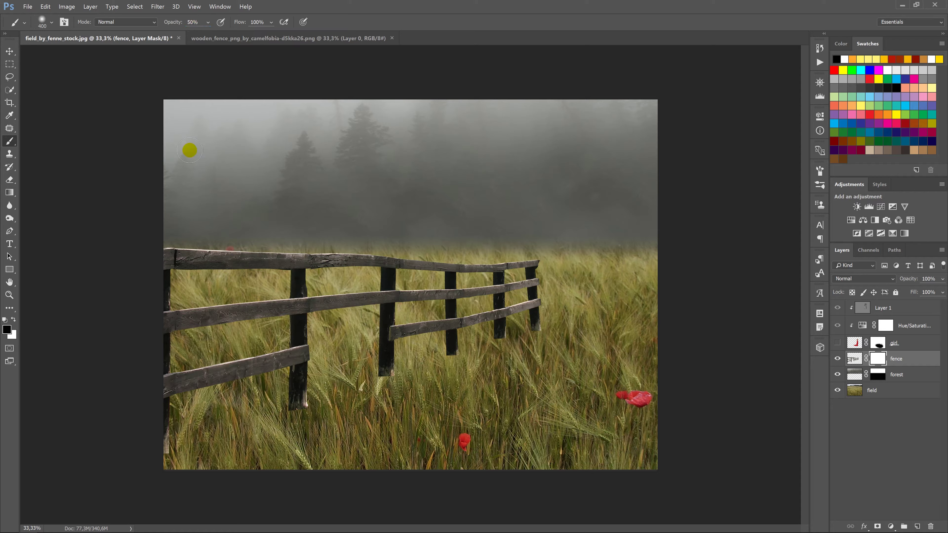
click(167, 445)
drag(349, 411, 329, 395)
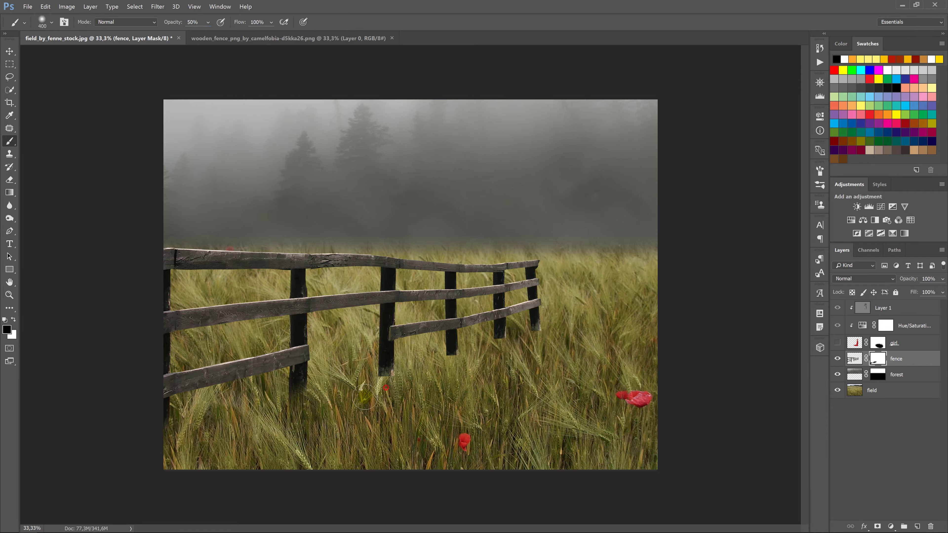
drag(387, 370, 261, 407)
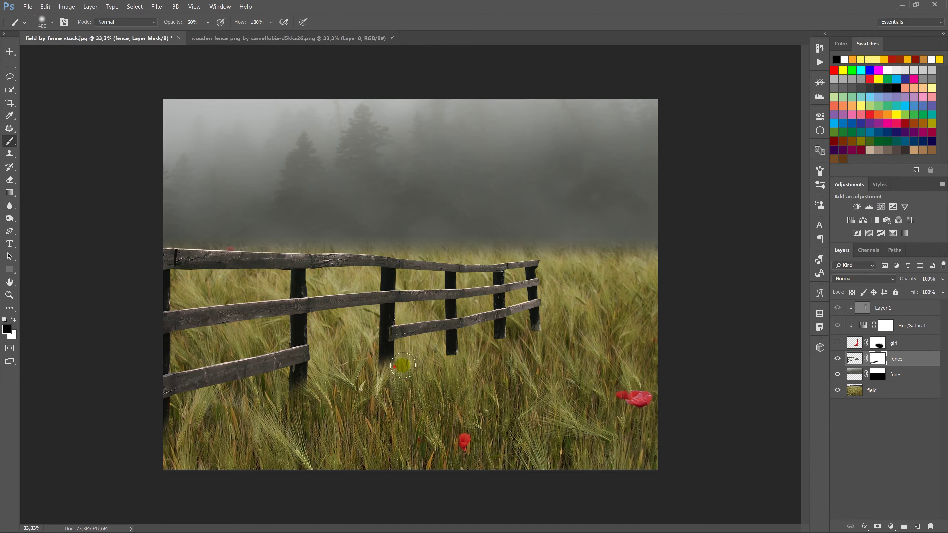
mouse_move(450, 349)
mouse_down()
mouse_move(463, 355)
mouse_move(537, 335)
mouse_up()
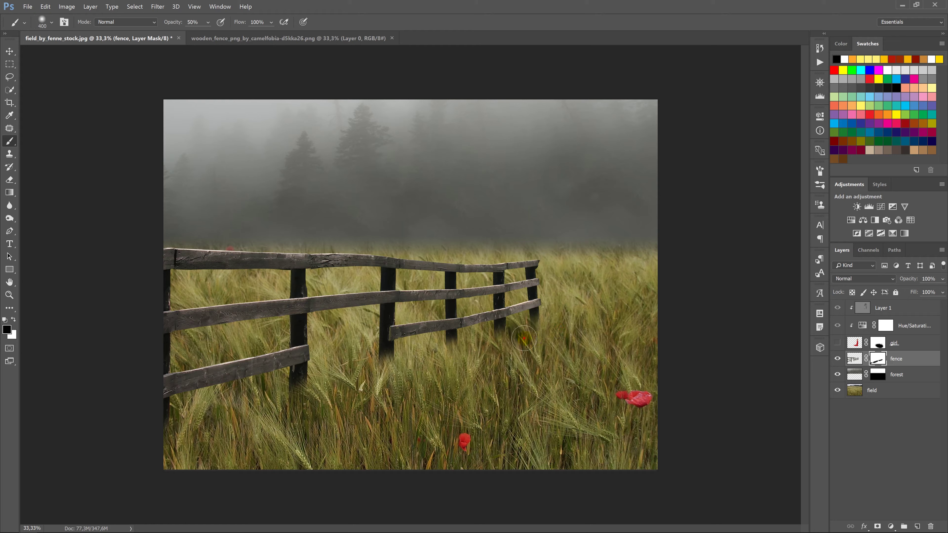
- Keep fading the post bases and lower rails into the wheat with further mask strokes
mouse_move(298, 408)
mouse_down()
mouse_move(300, 400)
mouse_move(187, 417)
mouse_up()
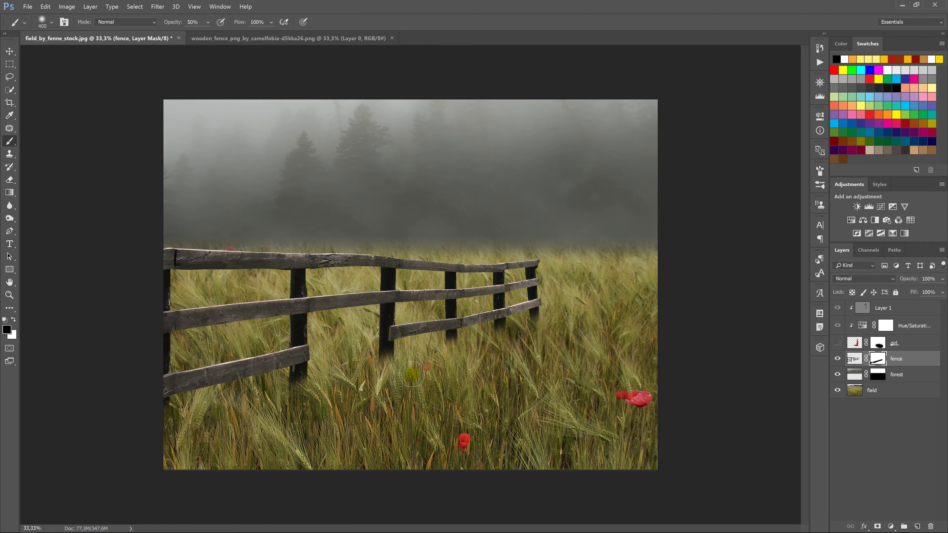
mouse_move(309, 399)
mouse_down()
mouse_move(294, 373)
mouse_move(224, 358)
mouse_move(229, 376)
mouse_move(188, 389)
mouse_move(183, 409)
mouse_up()
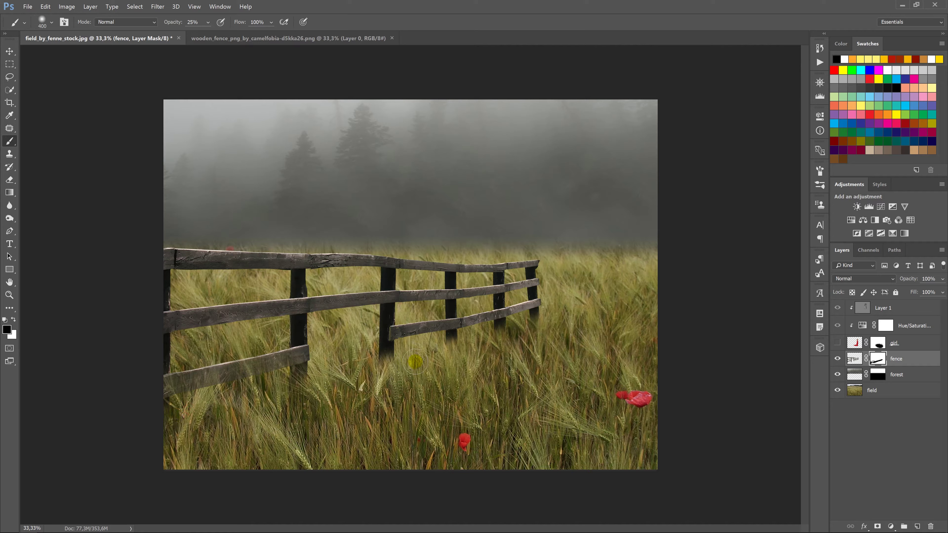
mouse_move(415, 361)
mouse_down()
mouse_move(386, 336)
mouse_move(429, 339)
mouse_move(479, 315)
mouse_move(502, 317)
mouse_move(407, 322)
mouse_move(378, 344)
mouse_up()
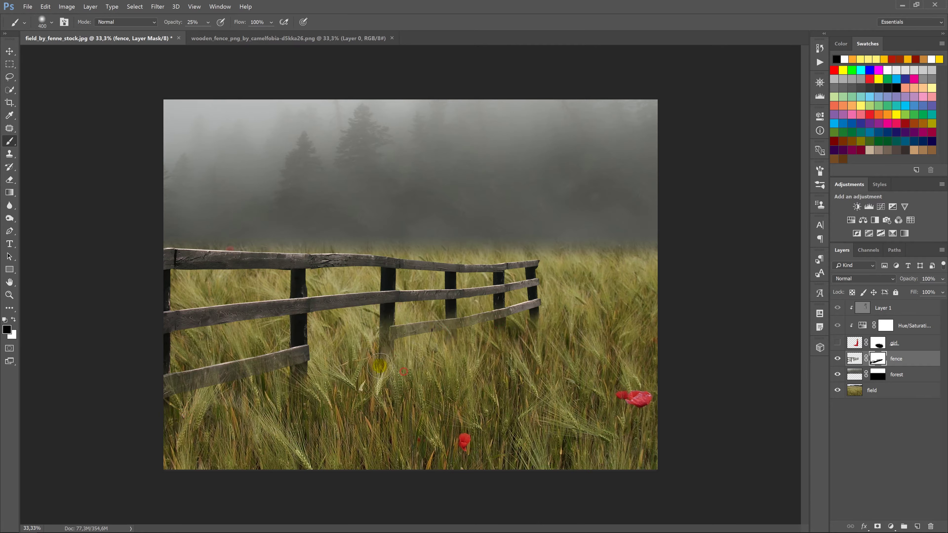
mouse_move(330, 367)
mouse_down()
mouse_move(300, 359)
mouse_move(312, 381)
mouse_up()
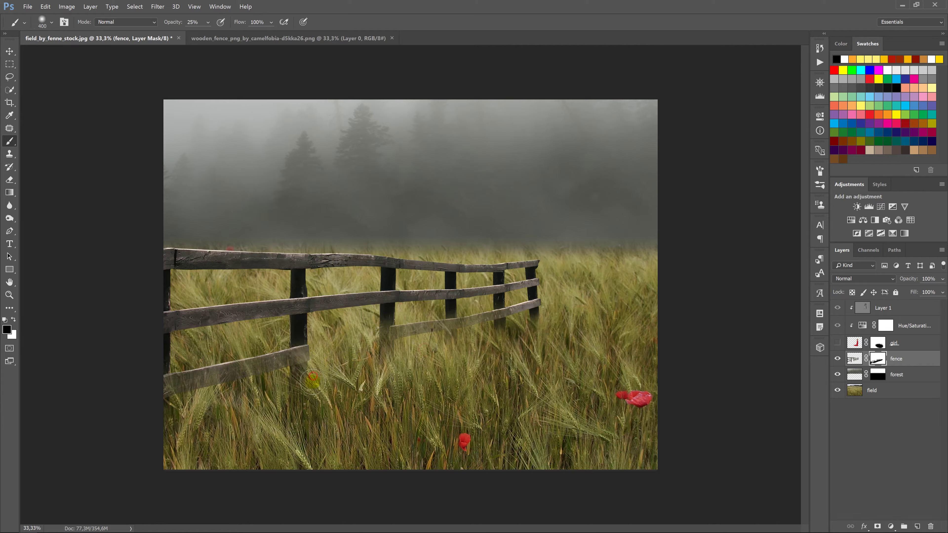
mouse_move(249, 370)
mouse_down()
mouse_move(276, 380)
mouse_move(202, 371)
mouse_up()
mouse_move(504, 338)
mouse_down()
mouse_move(530, 305)
mouse_move(536, 329)
mouse_move(442, 330)
mouse_up()
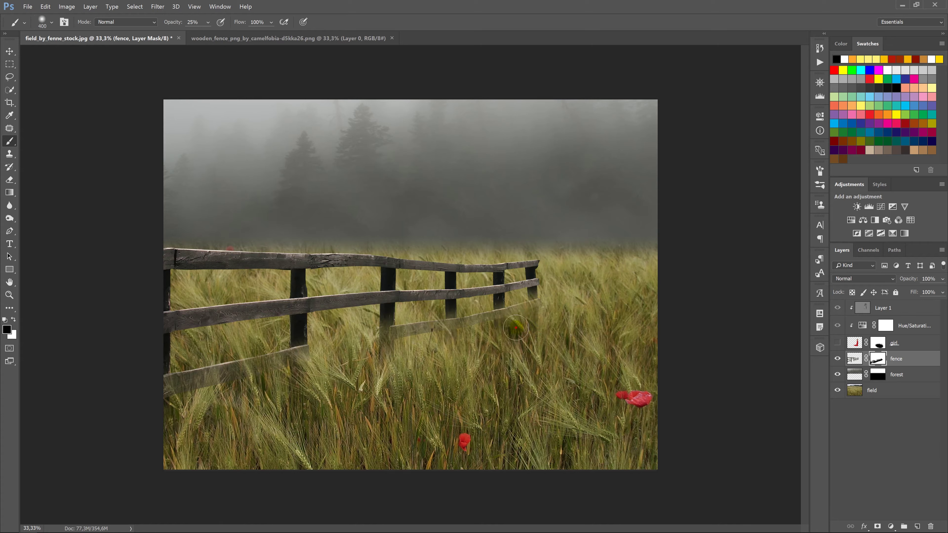
drag(153, 373, 189, 395)
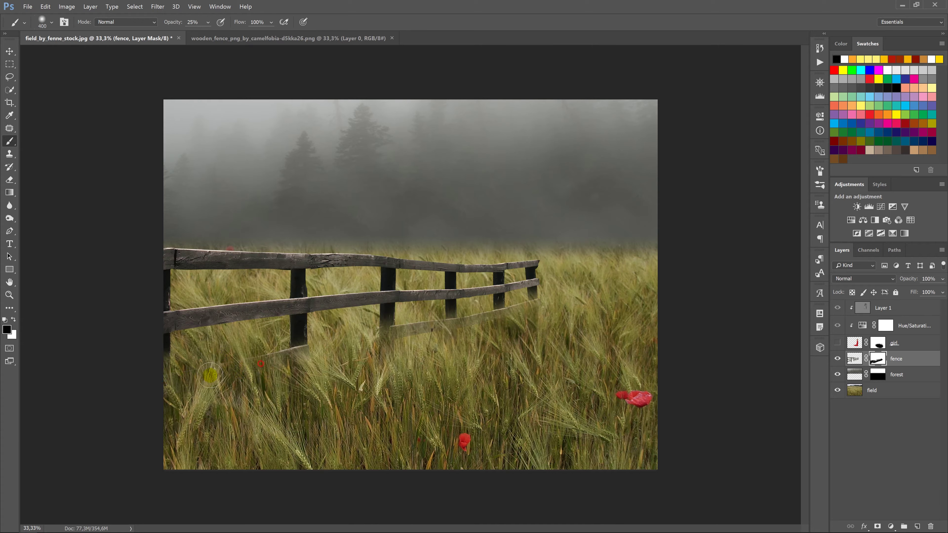
drag(399, 329, 492, 328)
drag(299, 362, 327, 370)
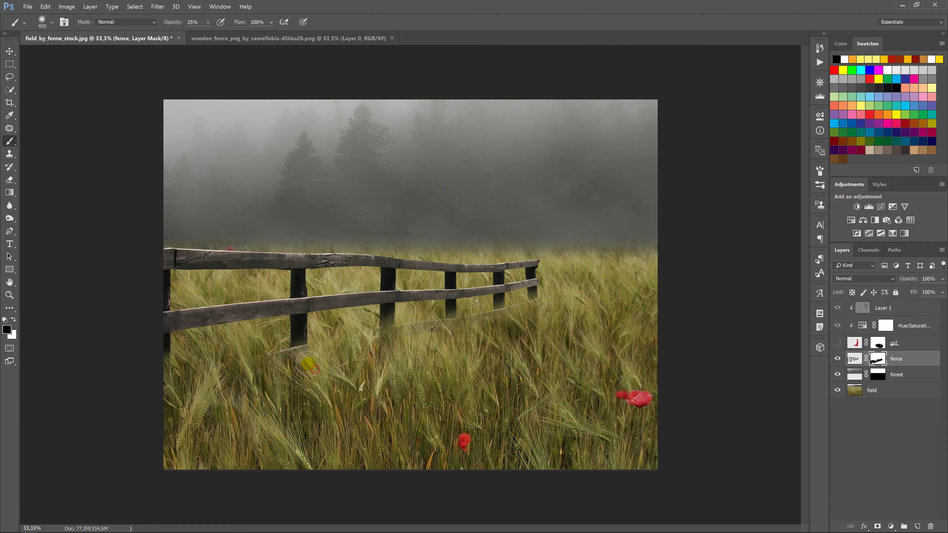
- Burn the fence layer's top and lower rails and posts to darken the wood
click(854, 359)
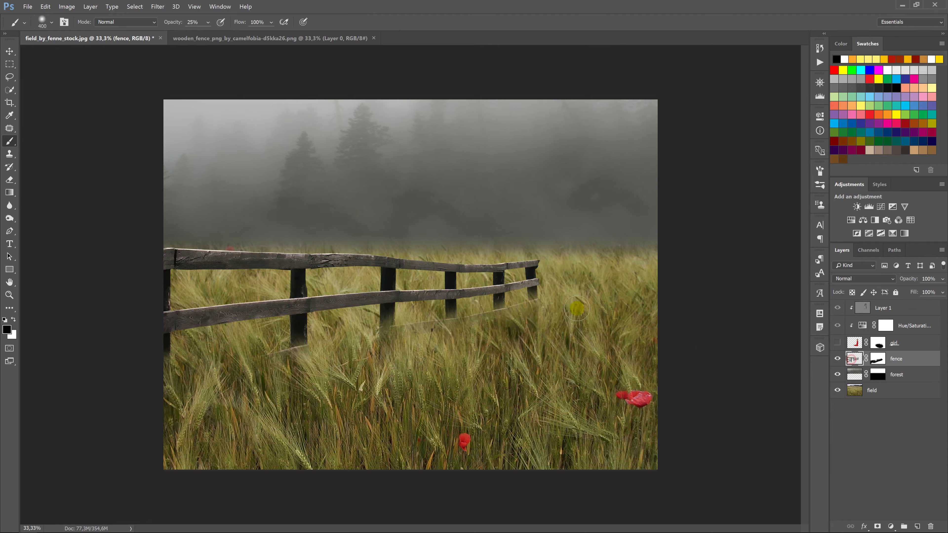
click(10, 220)
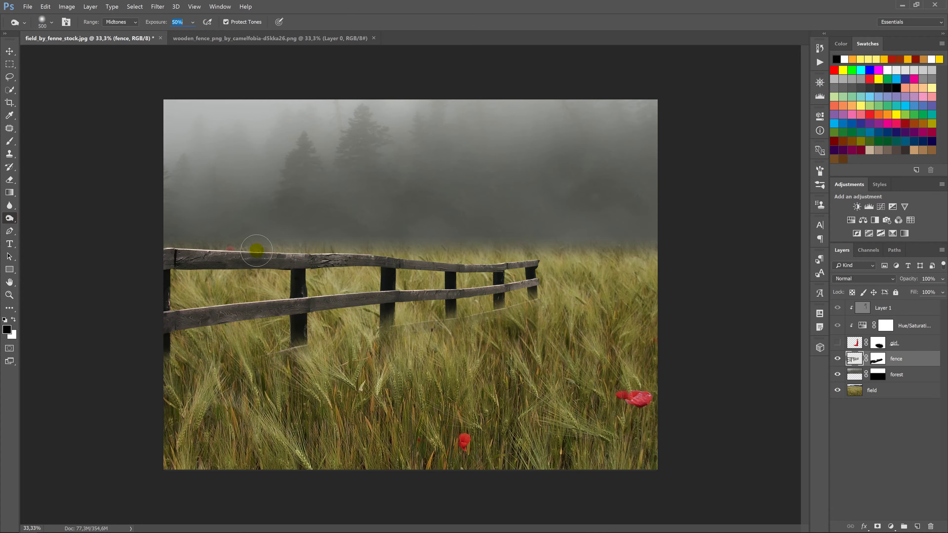
drag(210, 254, 538, 264)
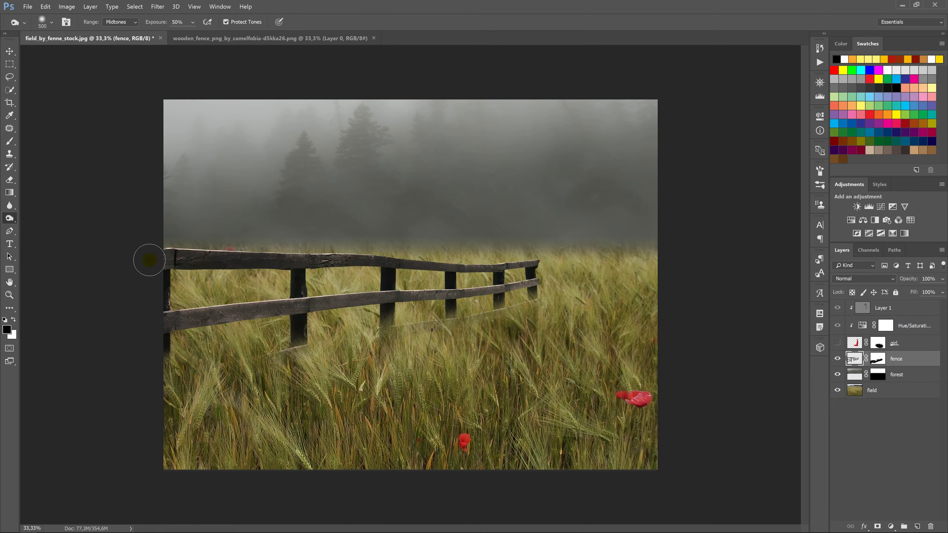
mouse_move(333, 310)
mouse_down()
mouse_move(494, 301)
mouse_move(418, 339)
mouse_move(512, 284)
mouse_up()
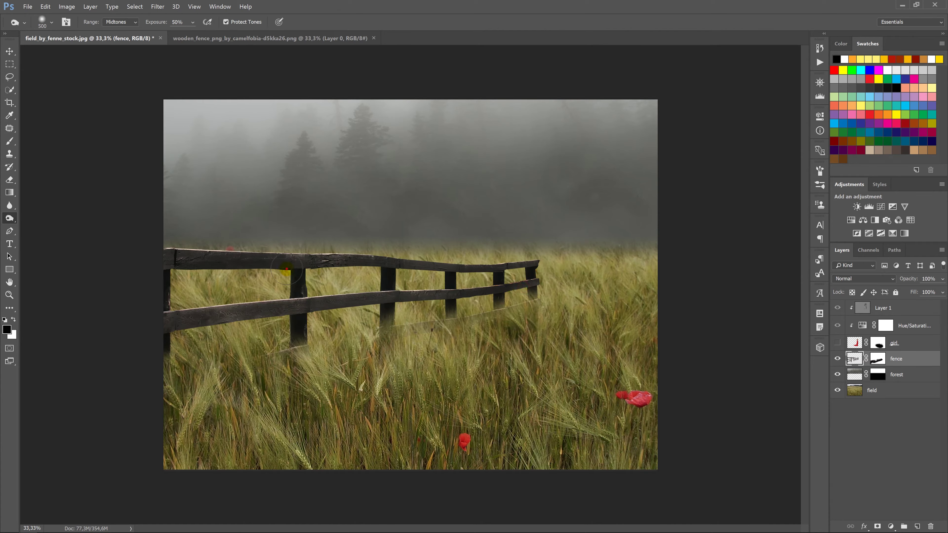
mouse_move(512, 284)
mouse_down()
mouse_move(406, 304)
mouse_move(289, 277)
mouse_up()
mouse_move(397, 259)
mouse_down()
mouse_move(216, 313)
mouse_move(295, 357)
mouse_up()
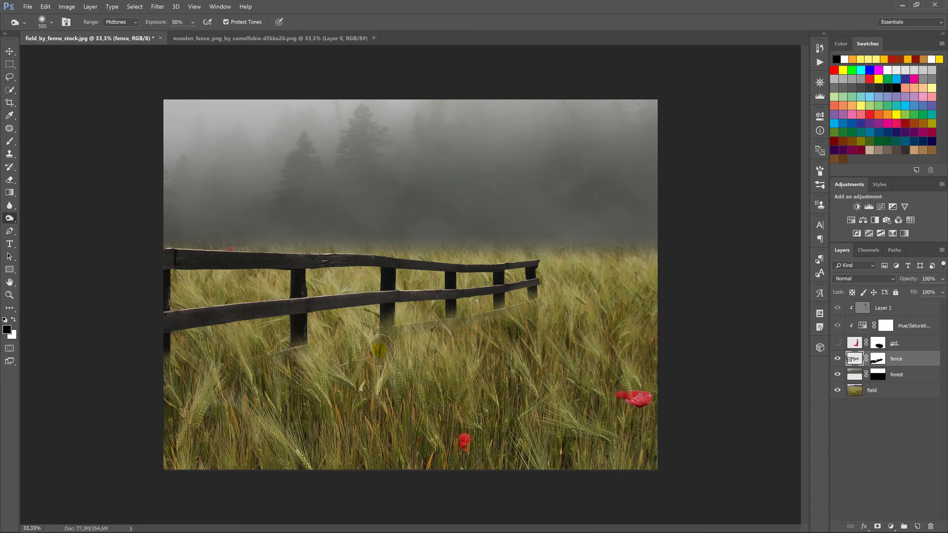
drag(379, 350, 34, 199)
- Apply a Gaussian Blur to the fence layer
click(157, 7)
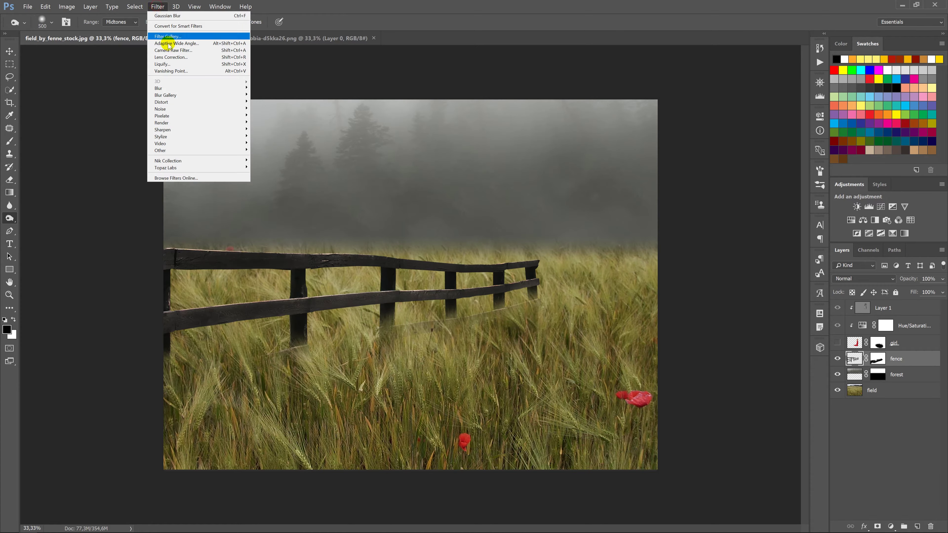
click(131, 116)
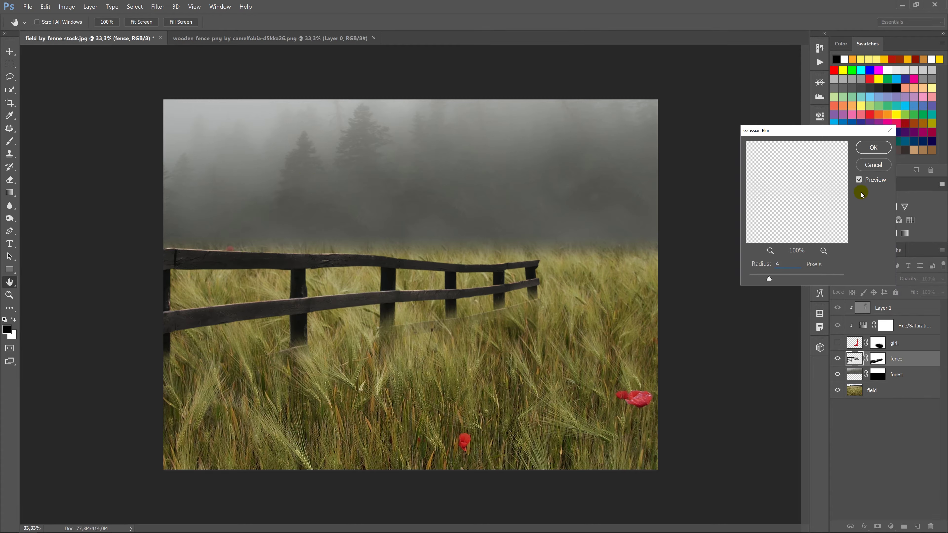
click(871, 148)
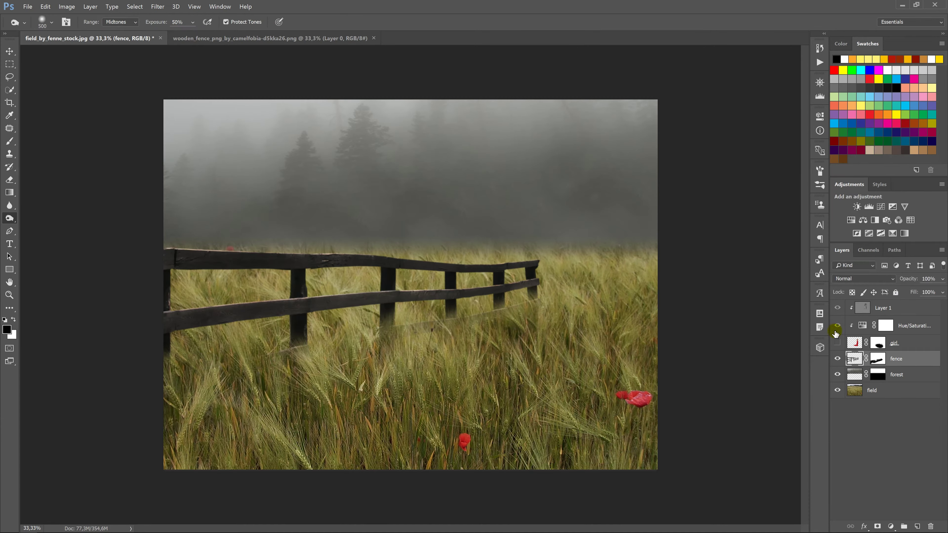
- Show the girl again and paint white on her mask over the lower dress
click(837, 343)
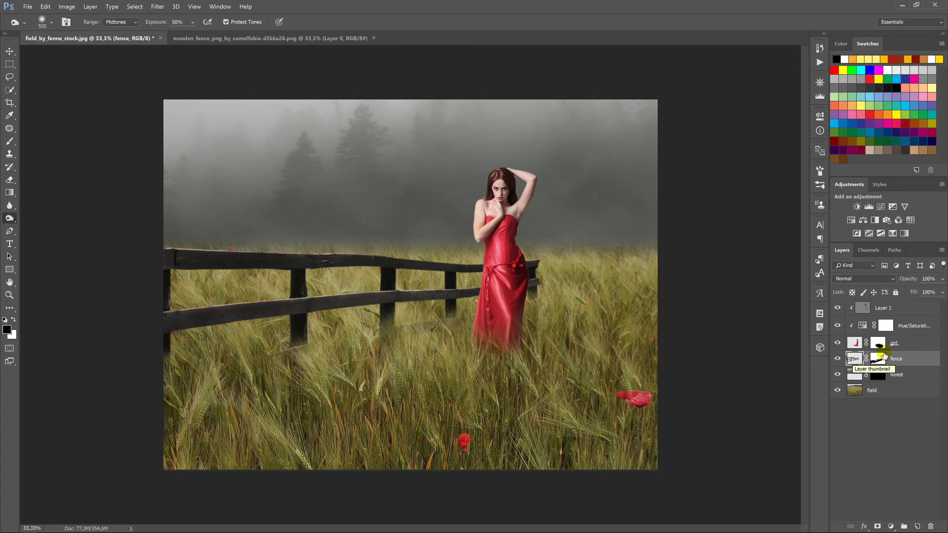
click(878, 343)
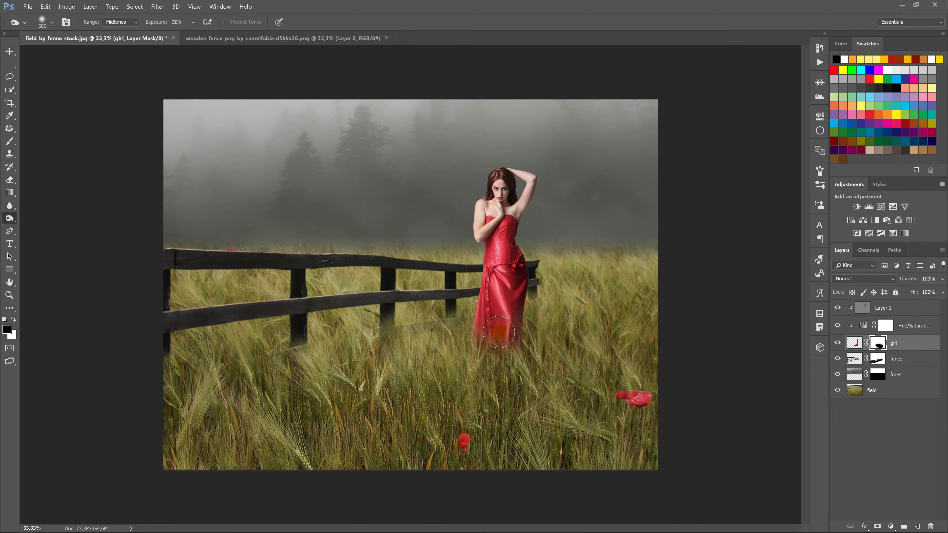
key(x)
drag(502, 315, 486, 317)
key(x)
click(8, 55)
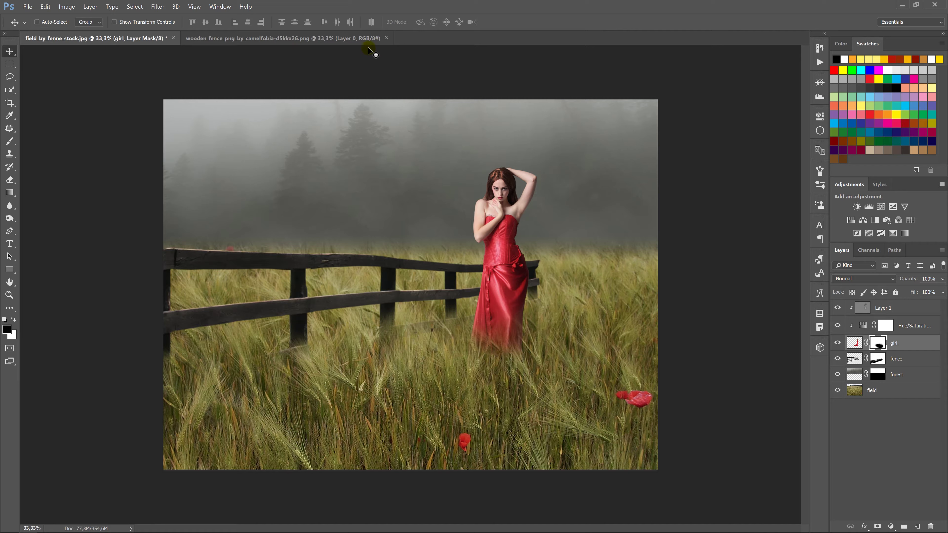
- Close the fence image, open the wooden house image and drag it in, then undo and select Layer 1
click(386, 37)
right_click(387, 37)
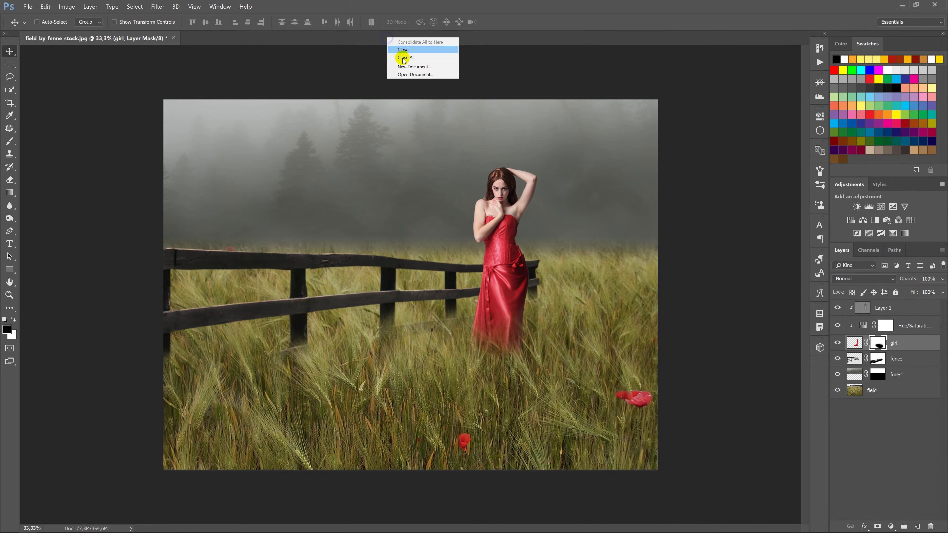
click(404, 74)
click(229, 57)
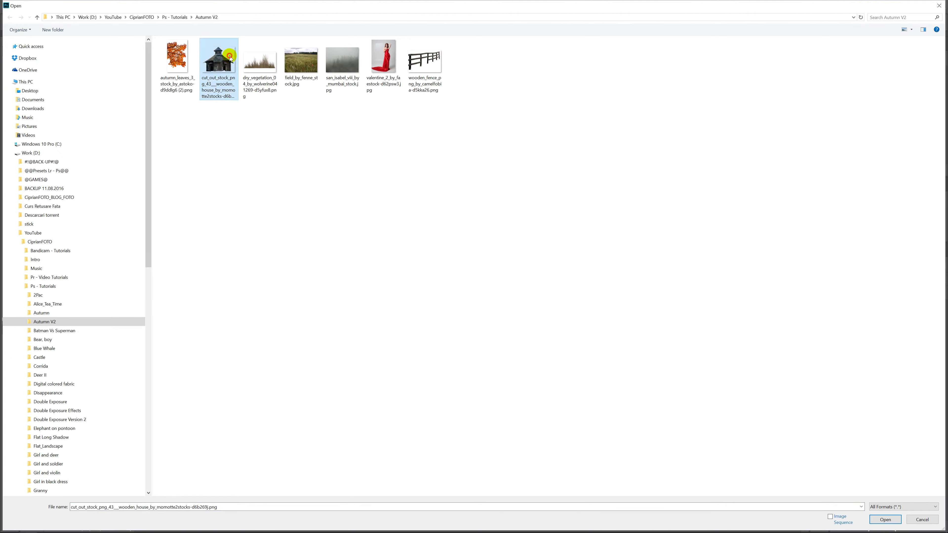
double_click(229, 57)
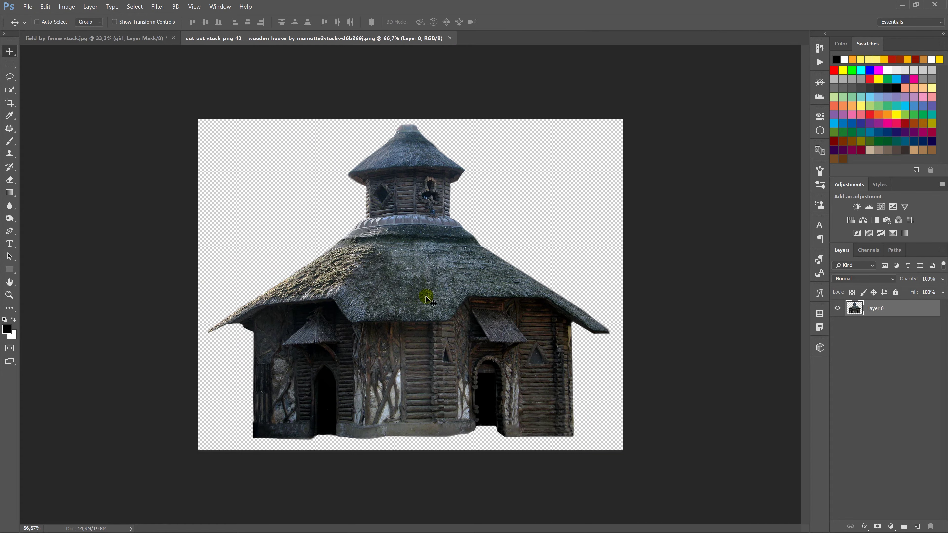
drag(427, 299, 280, 187)
key(ctrl+z)
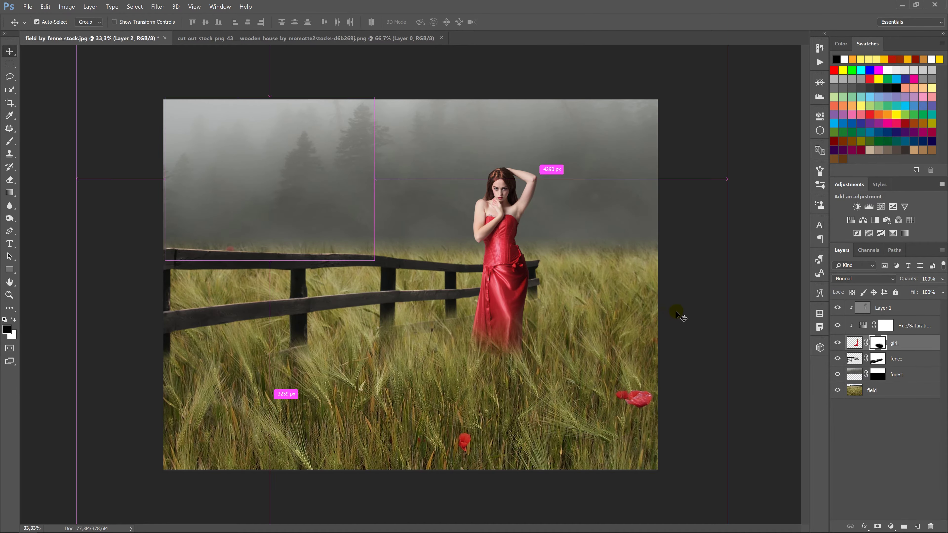
click(860, 310)
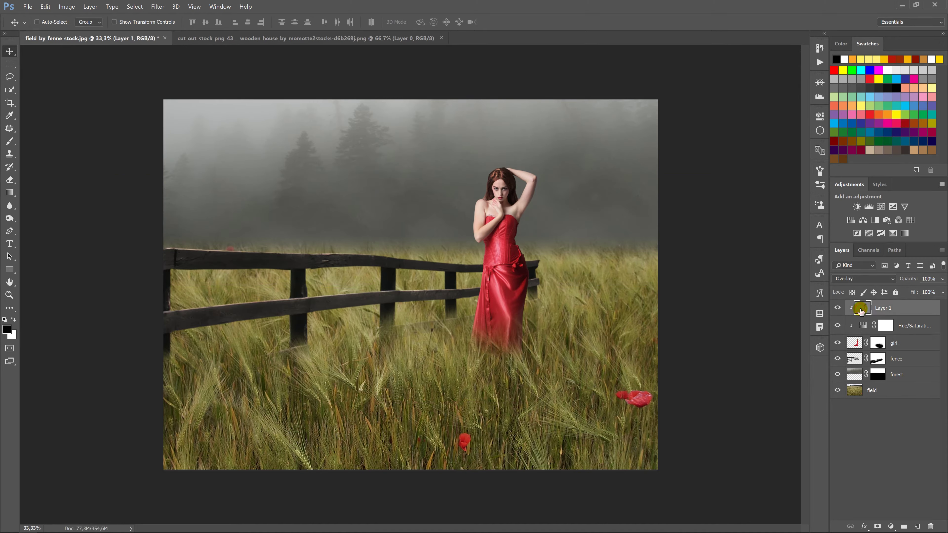
- Reopen the wooden house image and drag it into the composite near the upper left
click(441, 38)
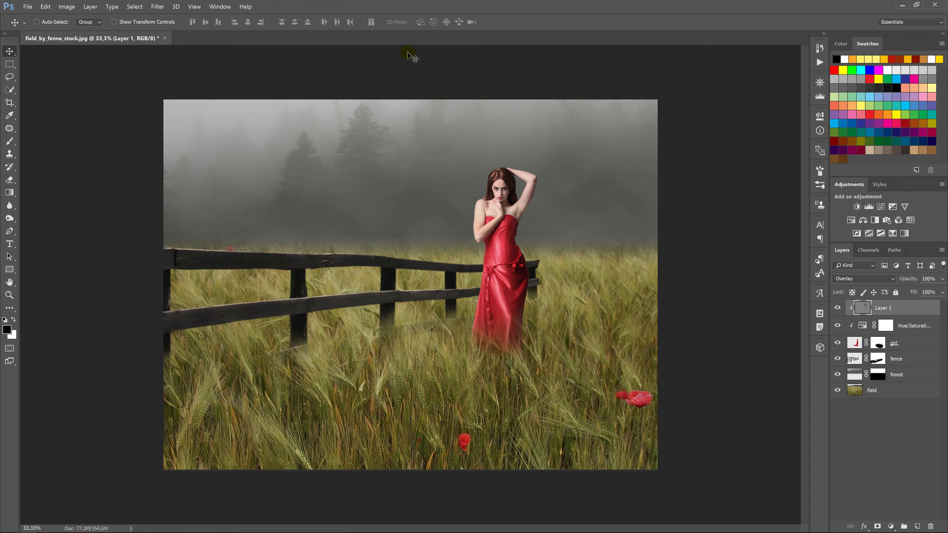
right_click(410, 41)
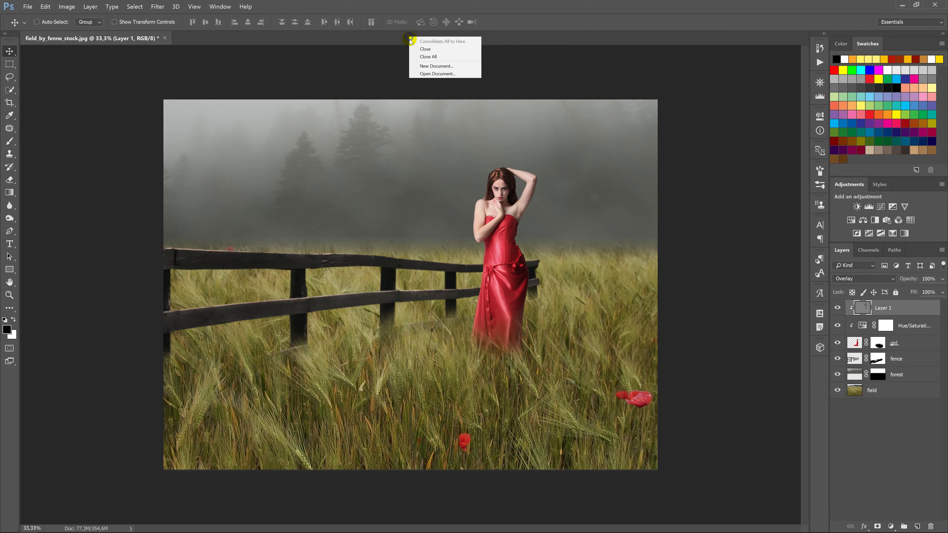
click(425, 73)
click(224, 65)
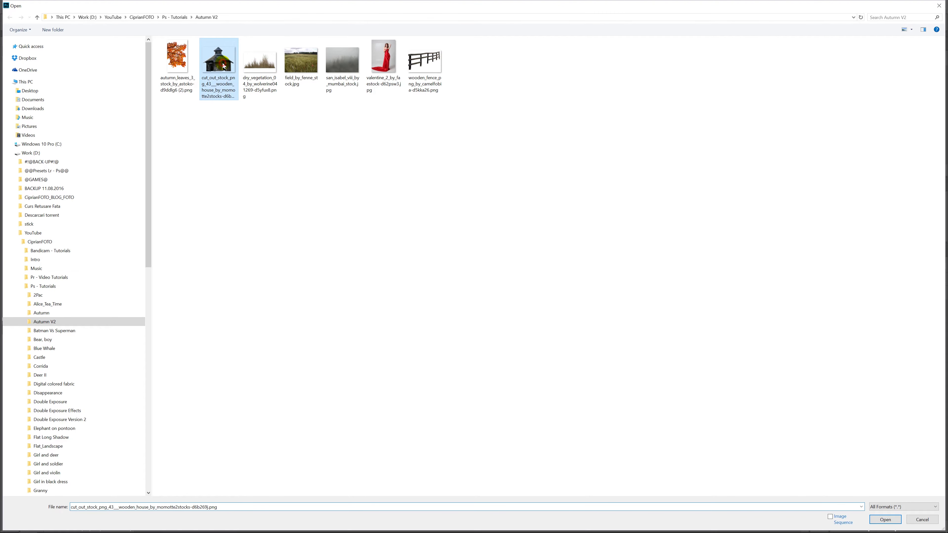
double_click(223, 66)
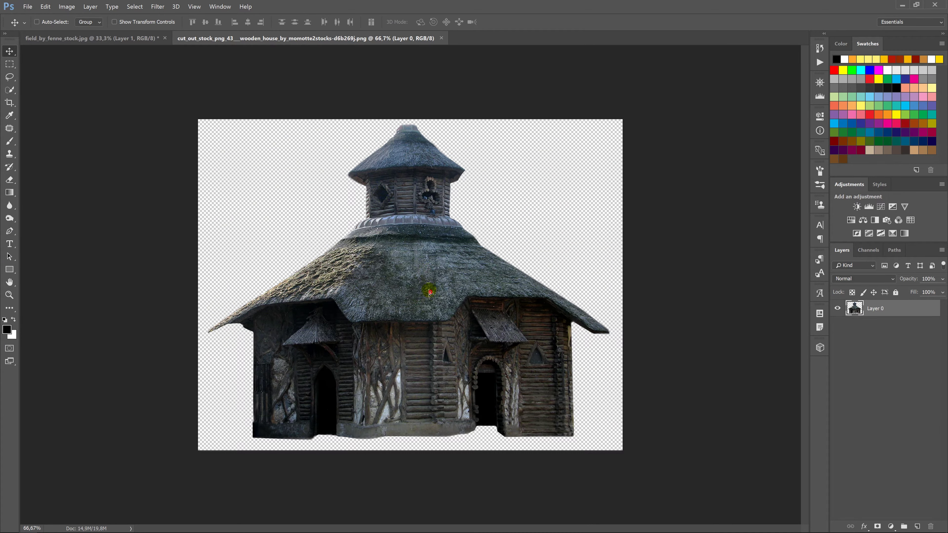
mouse_move(429, 292)
mouse_down()
mouse_move(330, 165)
mouse_move(285, 203)
mouse_up()
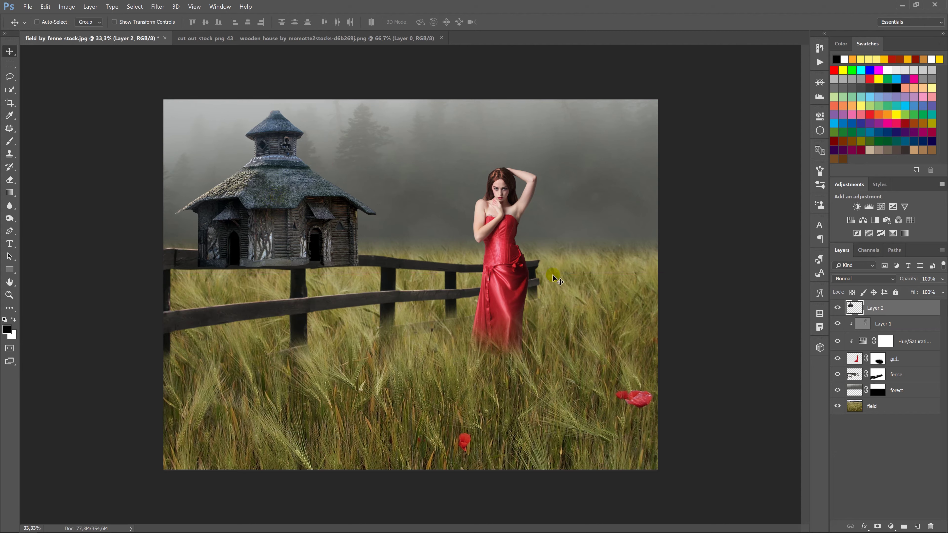
- Move the house layer between fence and forest, hide the fence, and nudge the house left
drag(855, 308, 854, 368)
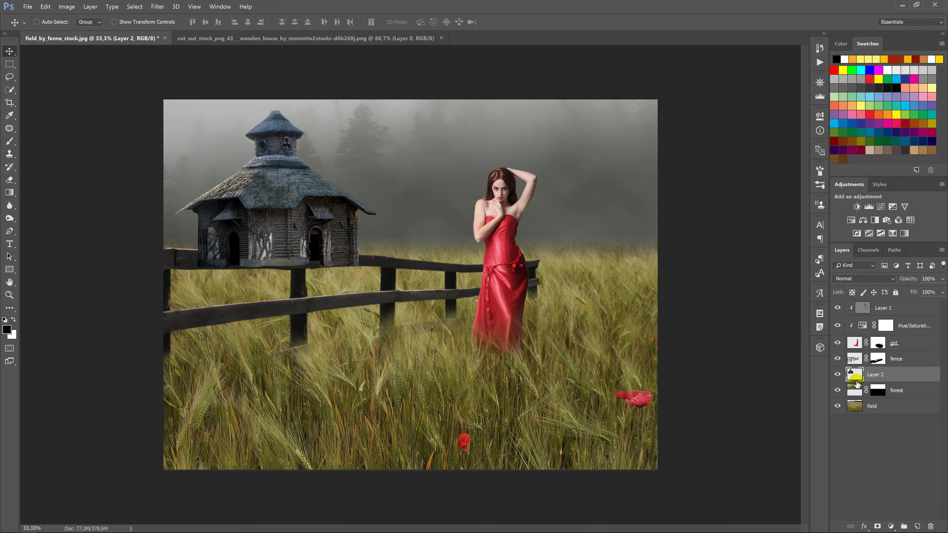
drag(855, 368, 839, 380)
click(838, 359)
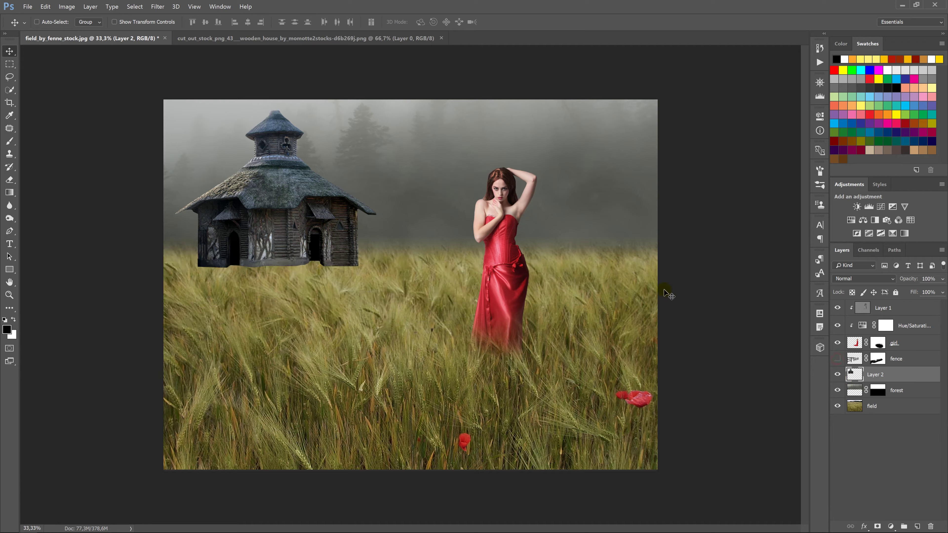
drag(274, 232, 265, 233)
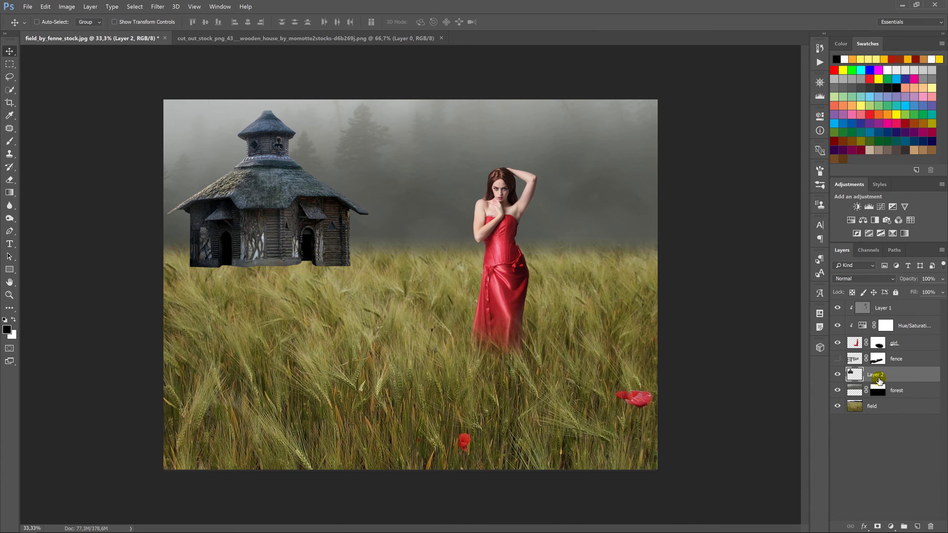
double_click(878, 375)
- Name the layer 'house' and set the Brush to 50% opacity
text(use)
key(Return)
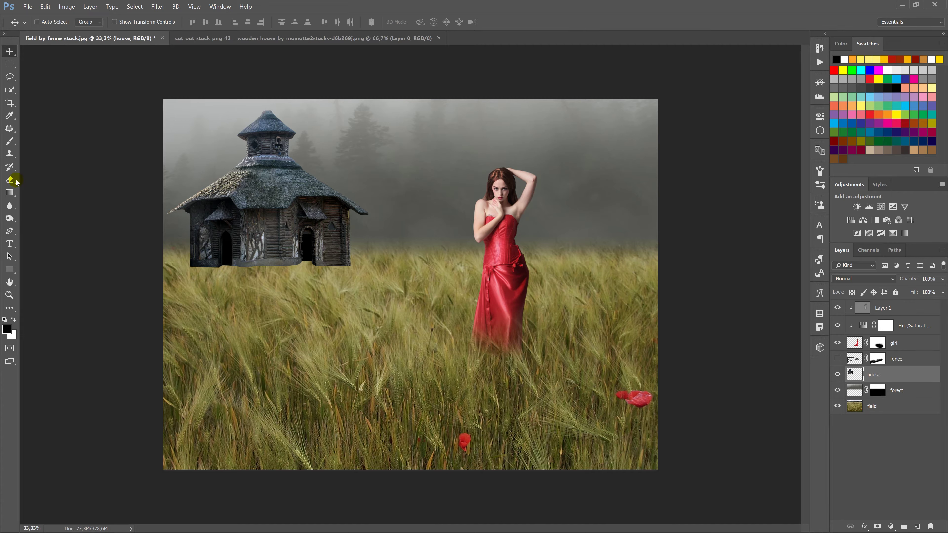
click(10, 141)
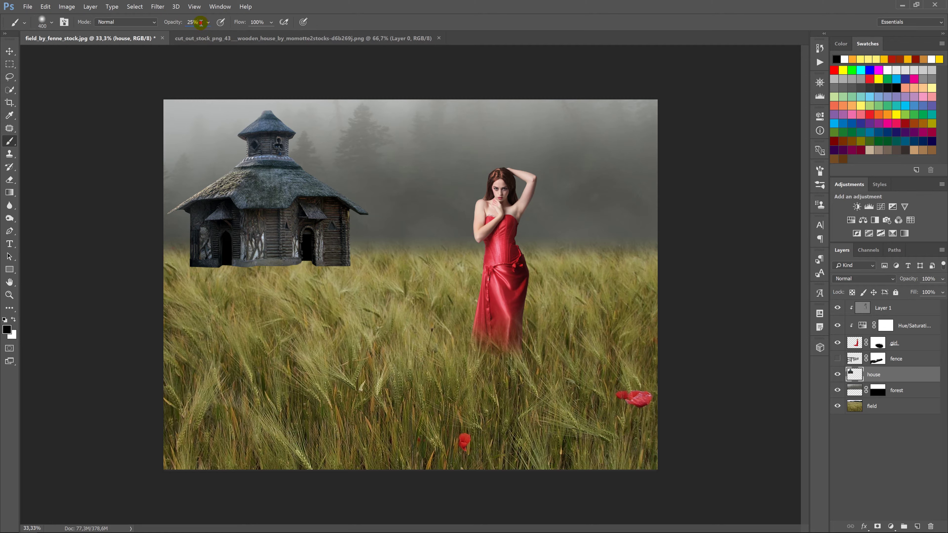
text(50)
key(Return)
- Add a mask to the house layer and paint black to fade its base into the wheat
click(876, 526)
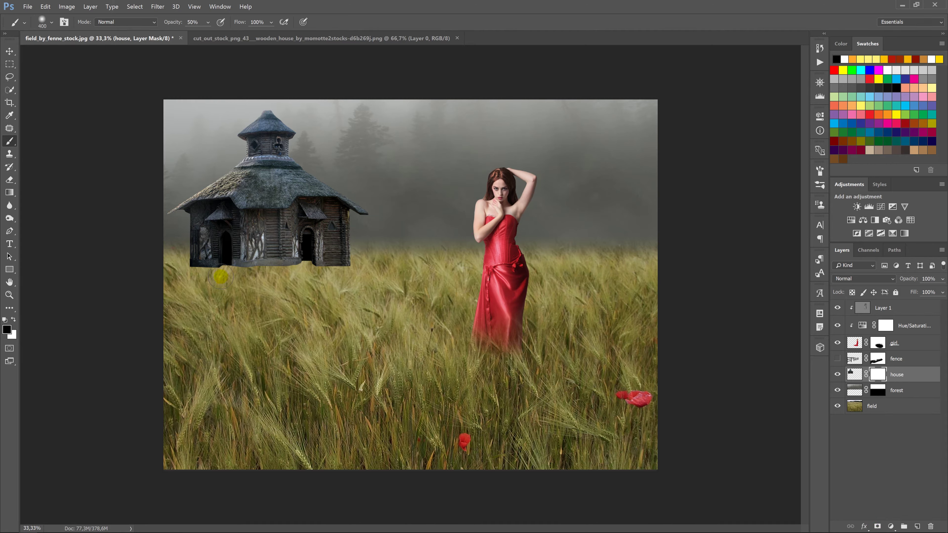
mouse_move(202, 272)
mouse_down()
mouse_move(331, 271)
mouse_move(205, 277)
mouse_up()
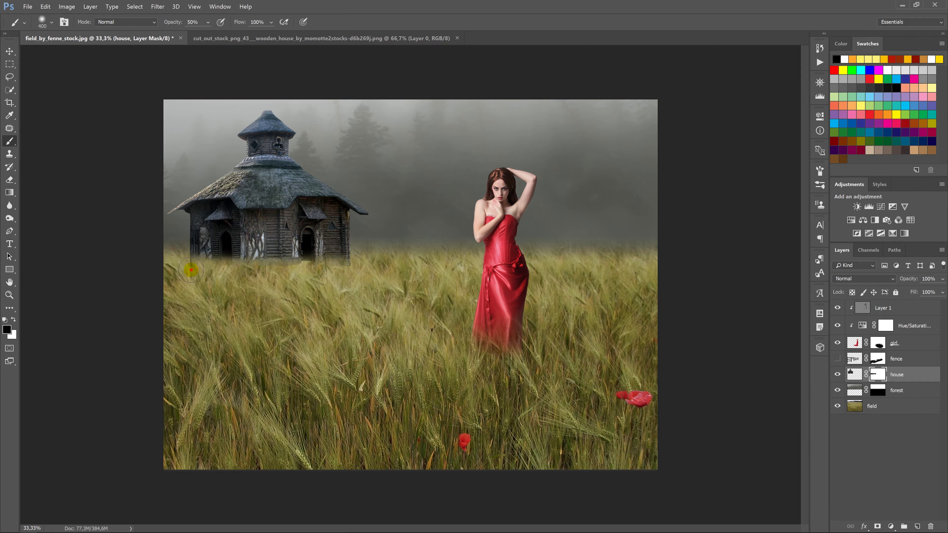
mouse_move(263, 272)
mouse_down()
mouse_move(360, 269)
mouse_move(241, 276)
mouse_up()
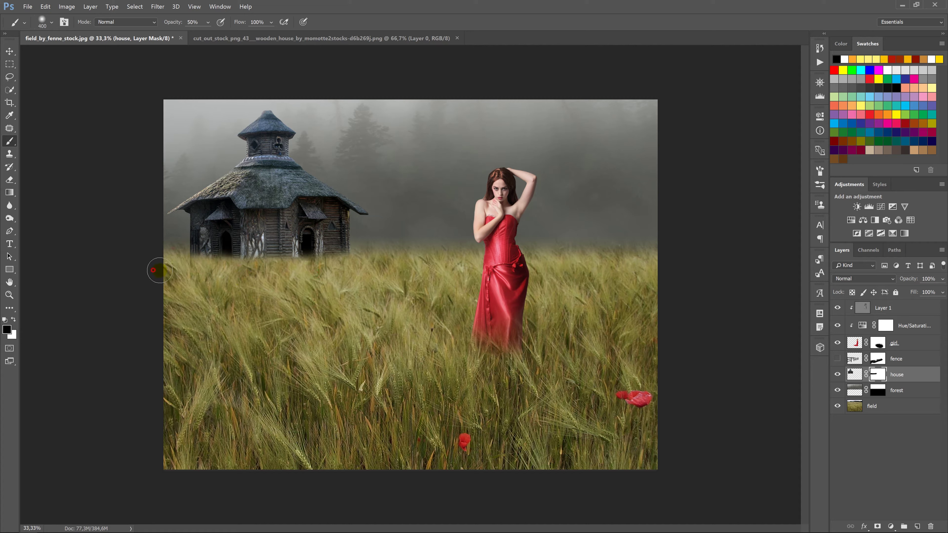
mouse_move(160, 270)
mouse_down()
mouse_move(356, 263)
mouse_move(219, 280)
mouse_up()
mouse_move(294, 278)
mouse_down()
mouse_move(240, 276)
mouse_move(256, 286)
mouse_up()
drag(183, 269, 349, 268)
mouse_move(343, 251)
mouse_down()
mouse_move(339, 263)
mouse_move(275, 255)
mouse_move(182, 264)
mouse_move(309, 269)
mouse_move(350, 252)
mouse_up()
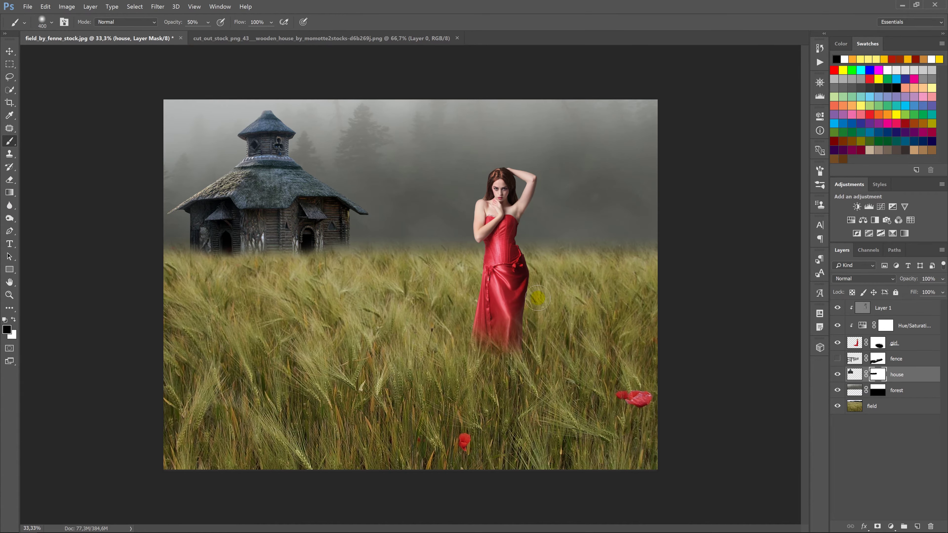
- Burn the house layer's roof, cupola, roof tip and walls at 25% exposure to darken them
click(852, 374)
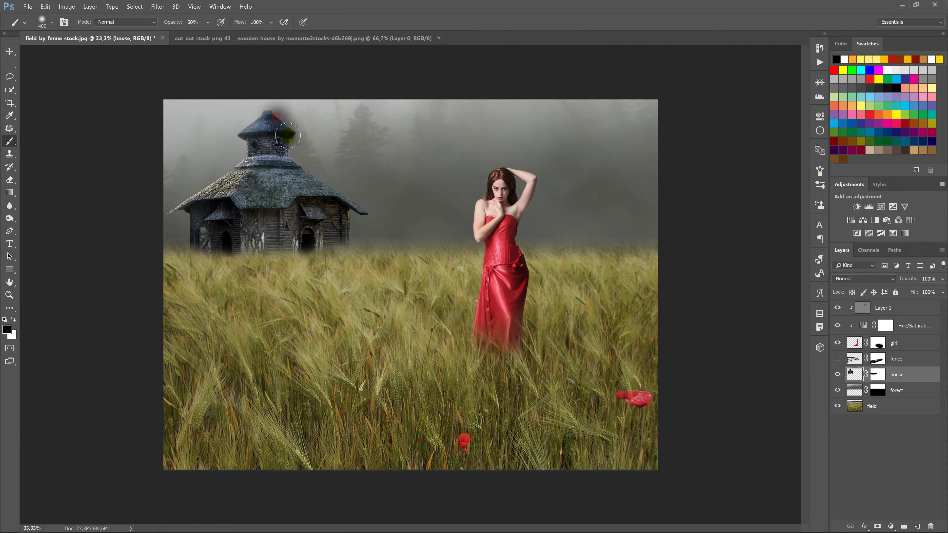
drag(277, 119, 379, 230)
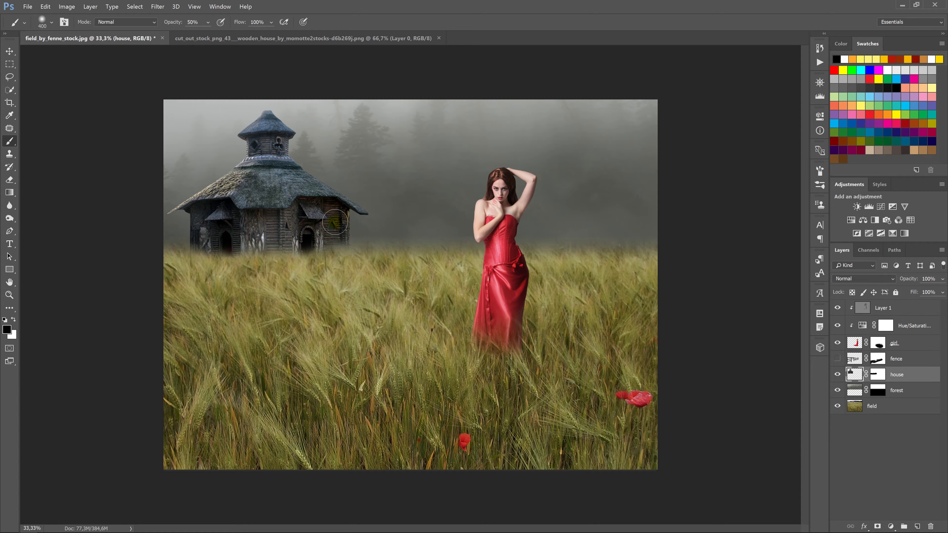
click(9, 218)
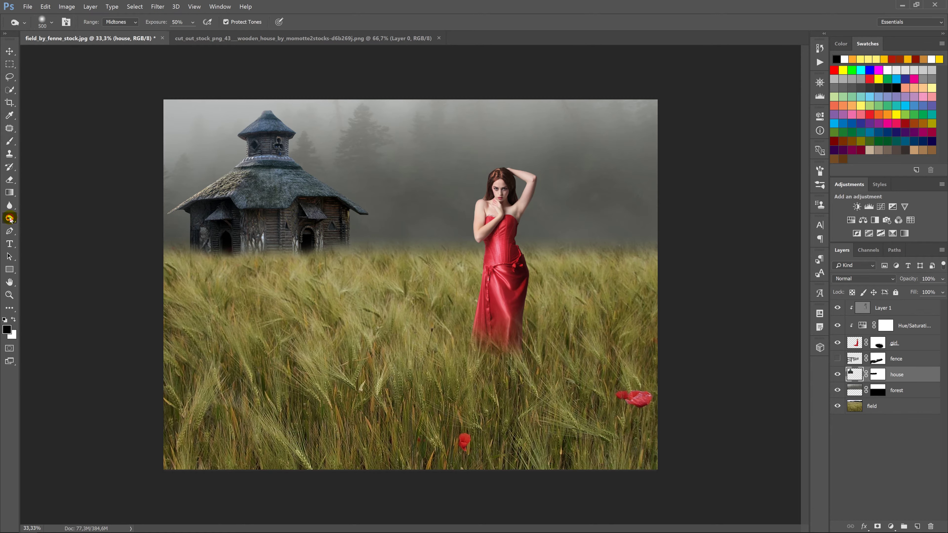
mouse_move(309, 225)
mouse_down()
mouse_move(297, 144)
mouse_move(271, 110)
mouse_move(296, 138)
mouse_move(291, 186)
mouse_move(304, 229)
mouse_move(326, 212)
mouse_move(363, 224)
mouse_move(337, 233)
mouse_move(273, 136)
mouse_move(314, 229)
mouse_move(292, 161)
mouse_move(342, 246)
mouse_up()
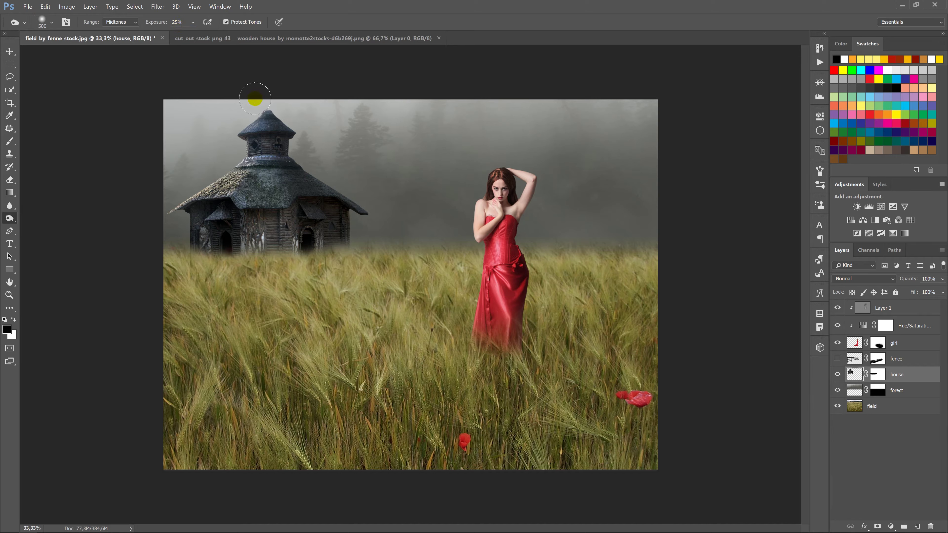
drag(267, 112, 272, 162)
drag(288, 220, 281, 202)
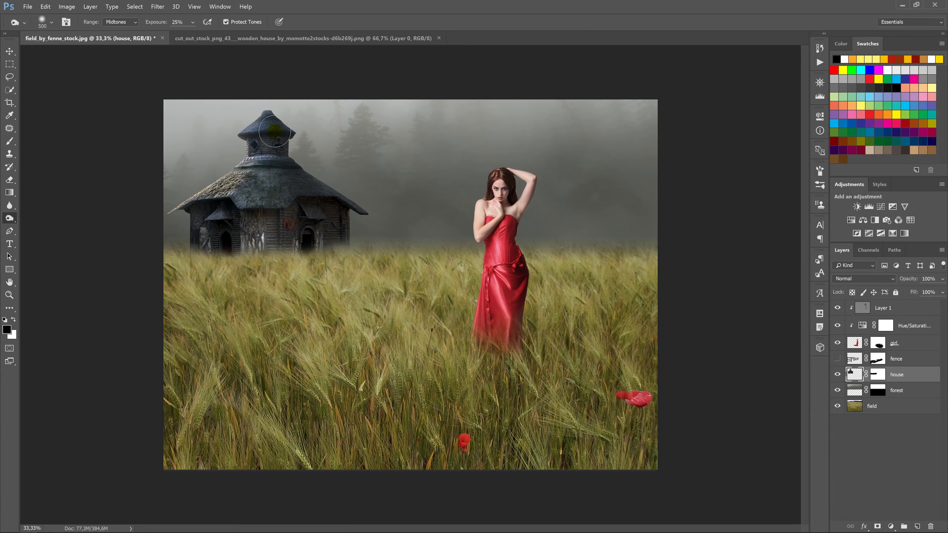
drag(268, 129, 271, 138)
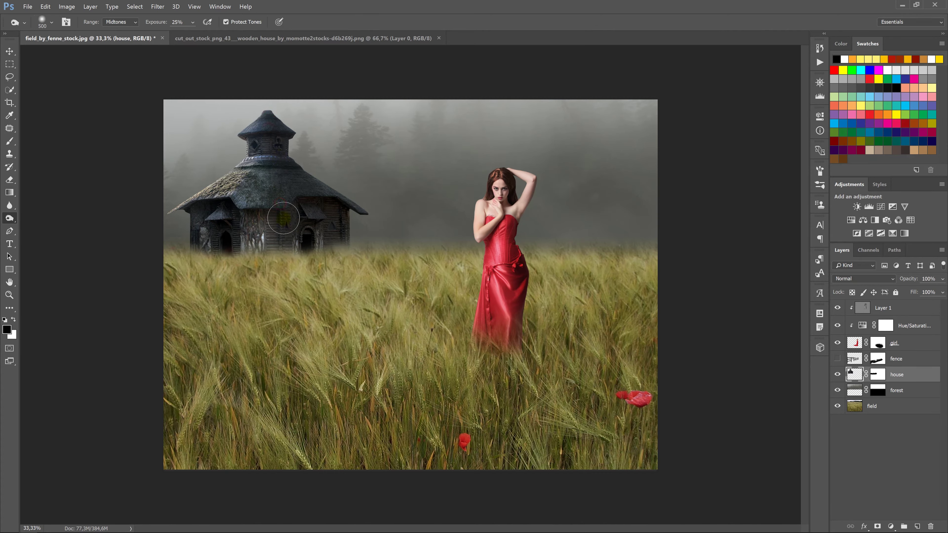
mouse_move(275, 259)
mouse_down()
mouse_move(259, 237)
mouse_move(244, 240)
mouse_move(265, 241)
mouse_up()
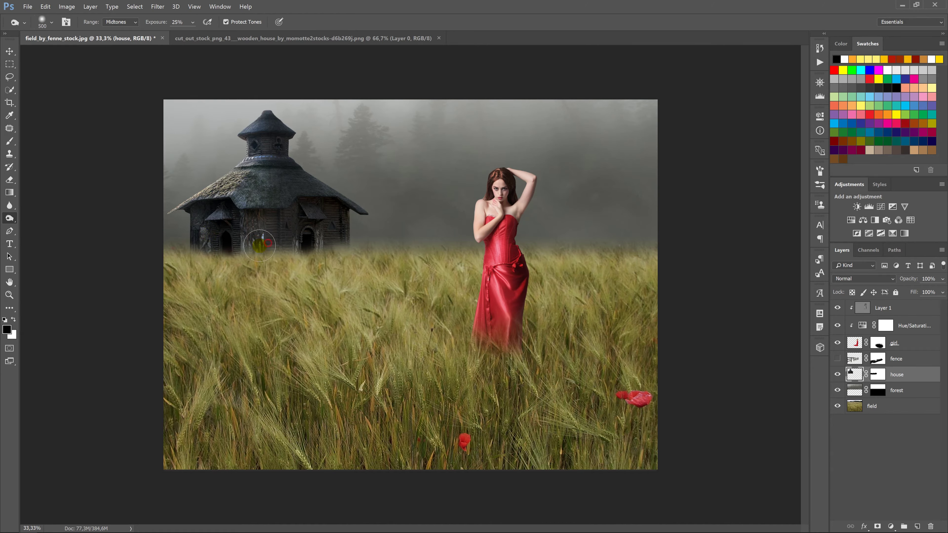
- Dodge the house's upper roof, cupola roof, eave and base at 25% midtones exposure
right_click(13, 223)
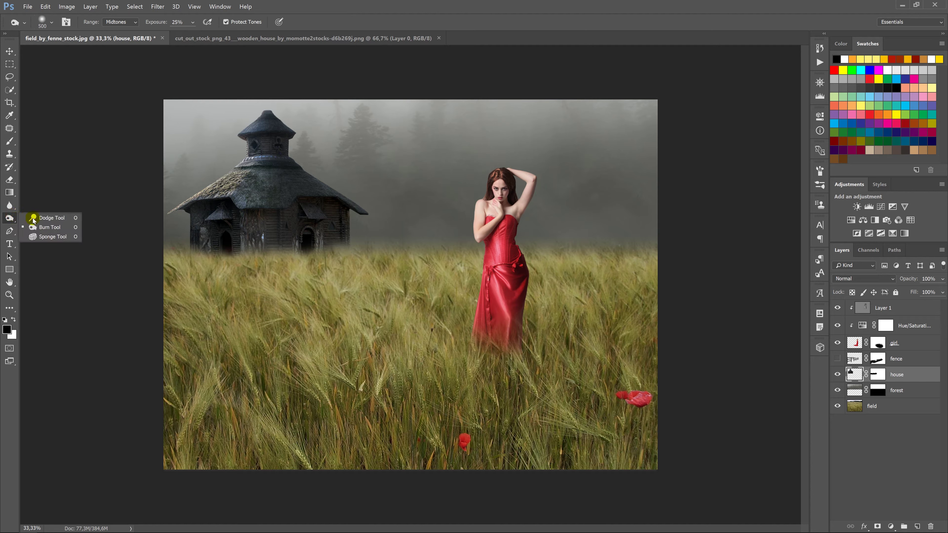
click(47, 217)
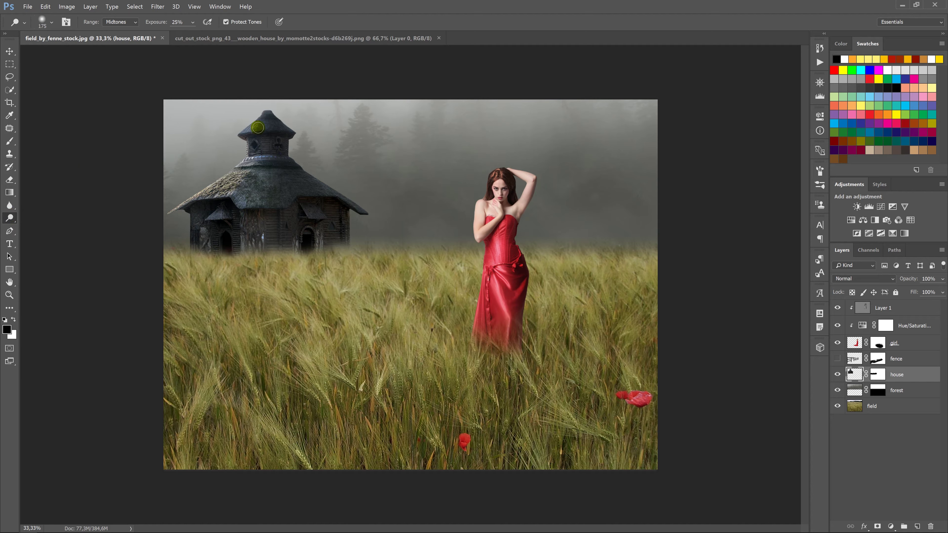
mouse_move(245, 135)
mouse_down()
mouse_move(243, 127)
mouse_move(241, 165)
mouse_move(253, 155)
mouse_move(218, 205)
mouse_up()
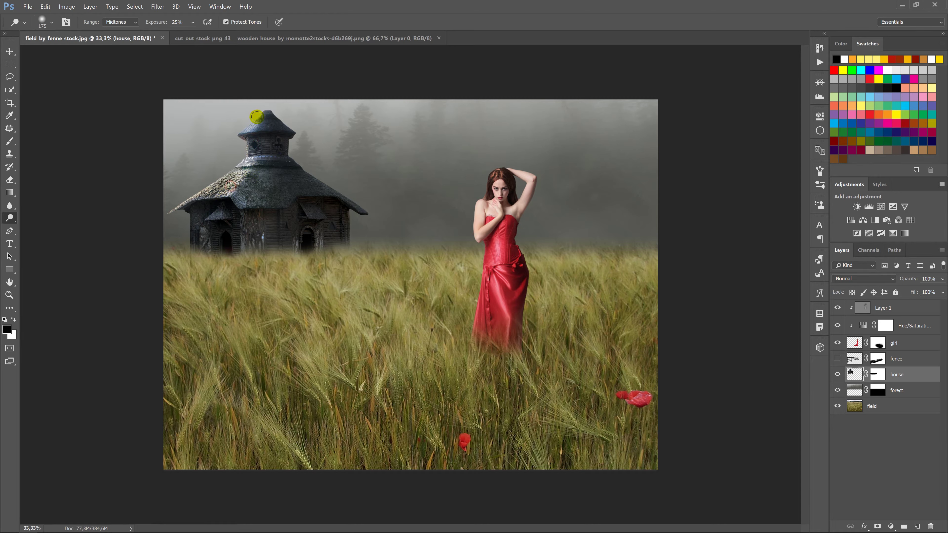
mouse_move(260, 109)
mouse_down()
mouse_move(243, 136)
mouse_move(253, 161)
mouse_up()
click(242, 137)
click(251, 160)
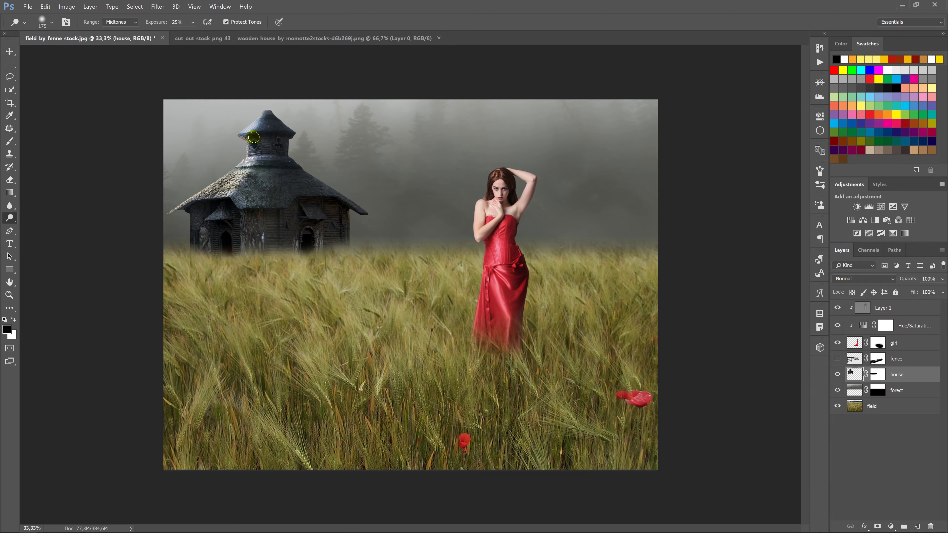
click(247, 158)
click(11, 52)
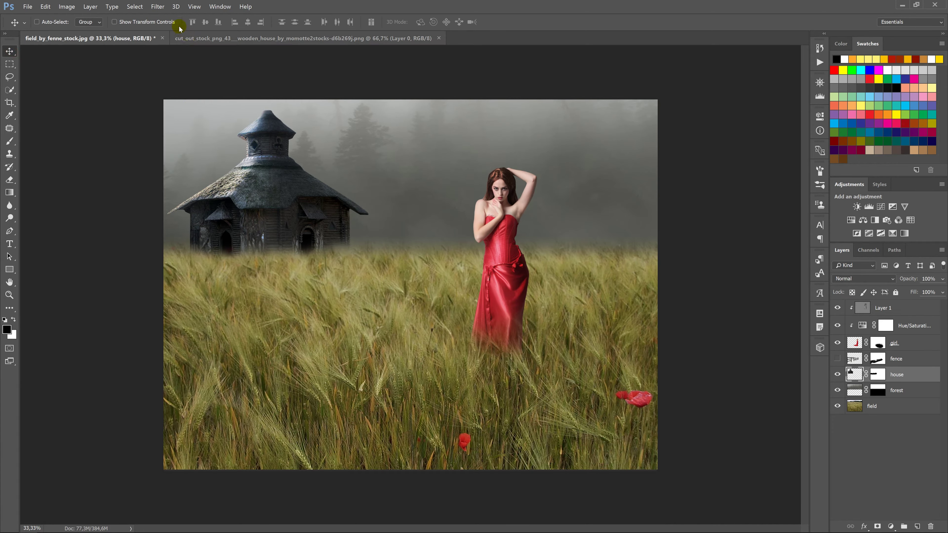
- Apply a Gaussian Blur of about 9.8 pixels radius to the house layer
click(165, 8)
mouse_move(159, 88)
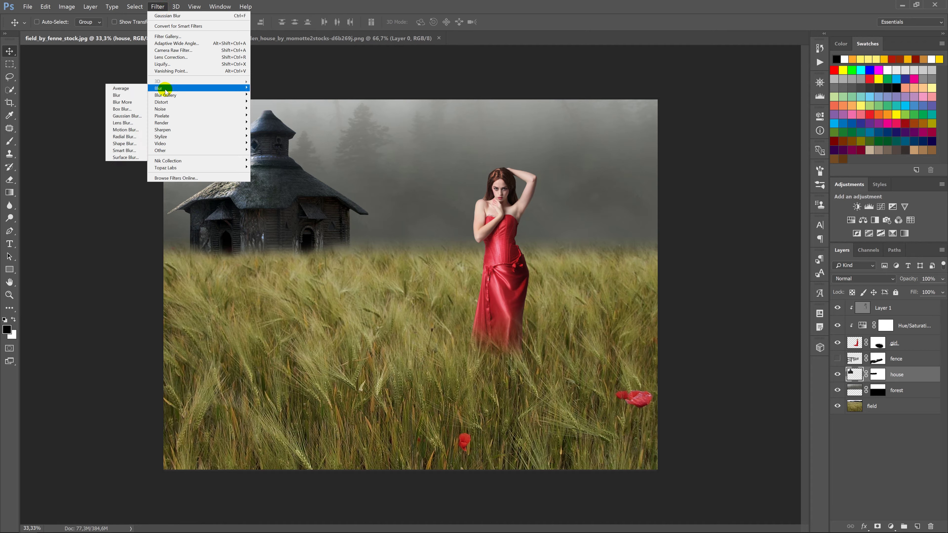
click(127, 115)
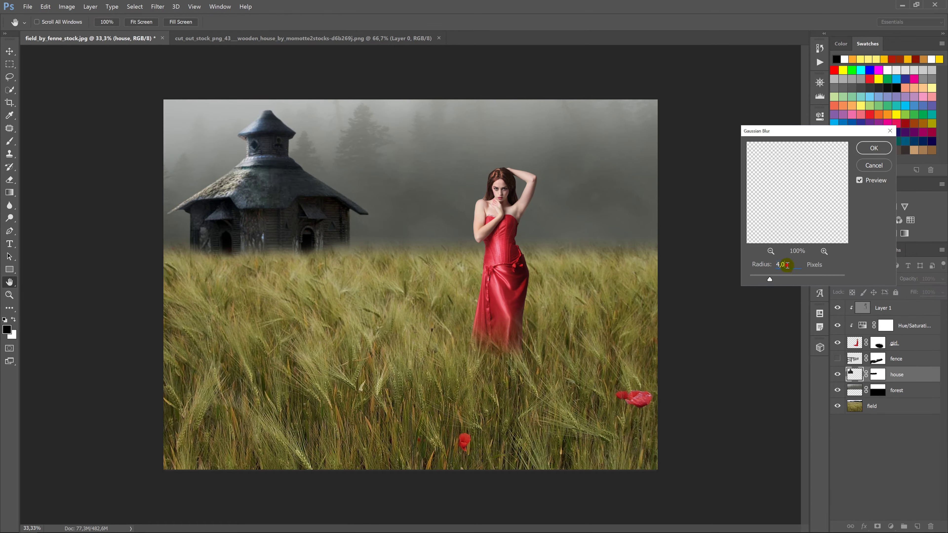
text(12)
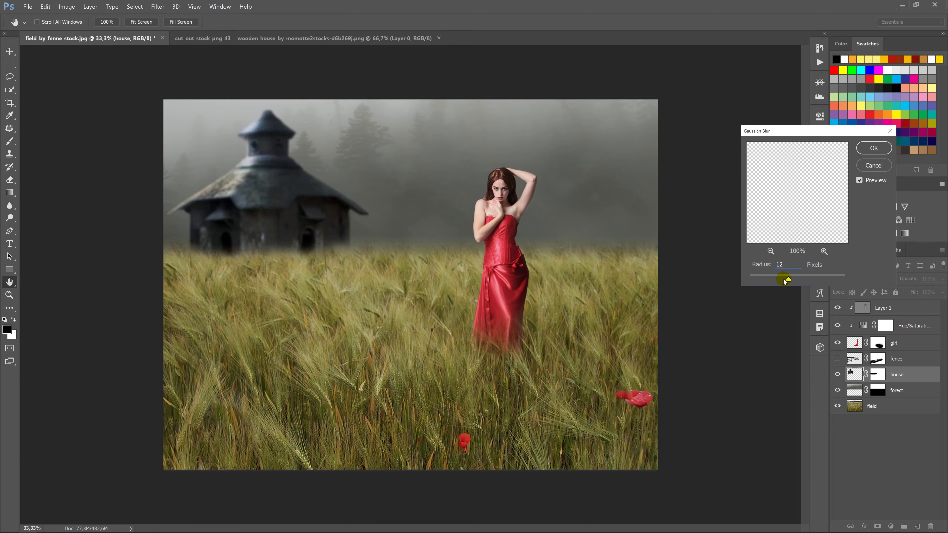
drag(788, 280, 788, 280)
click(875, 149)
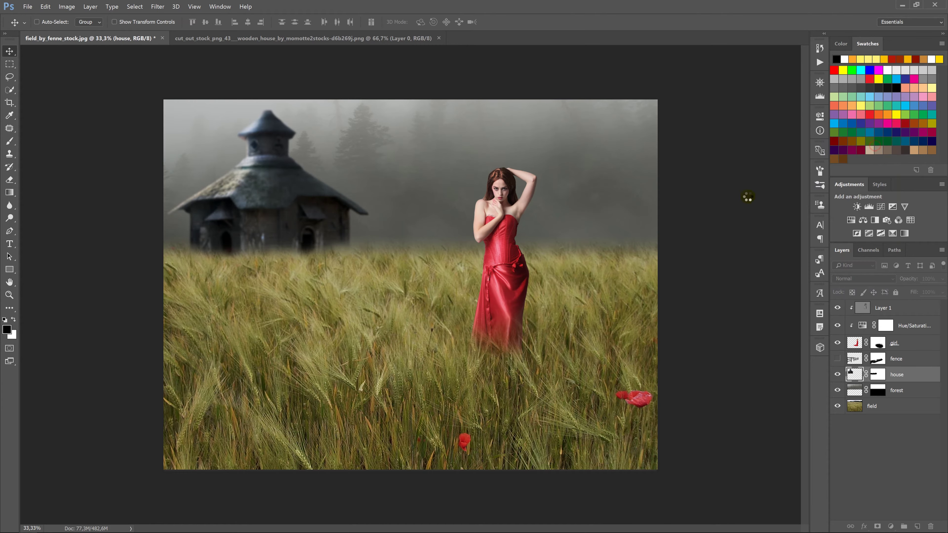
click(840, 358)
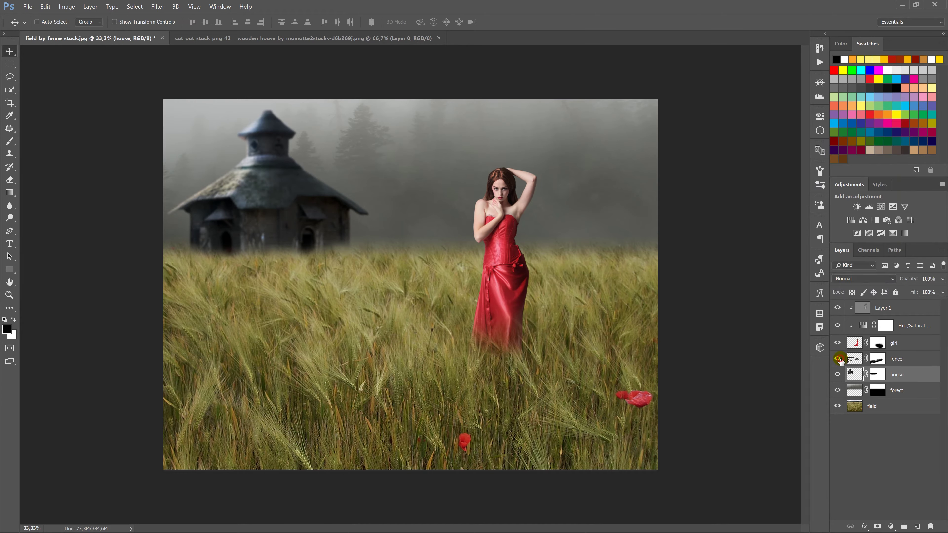
- Show the fence layer and close the house source document
click(838, 358)
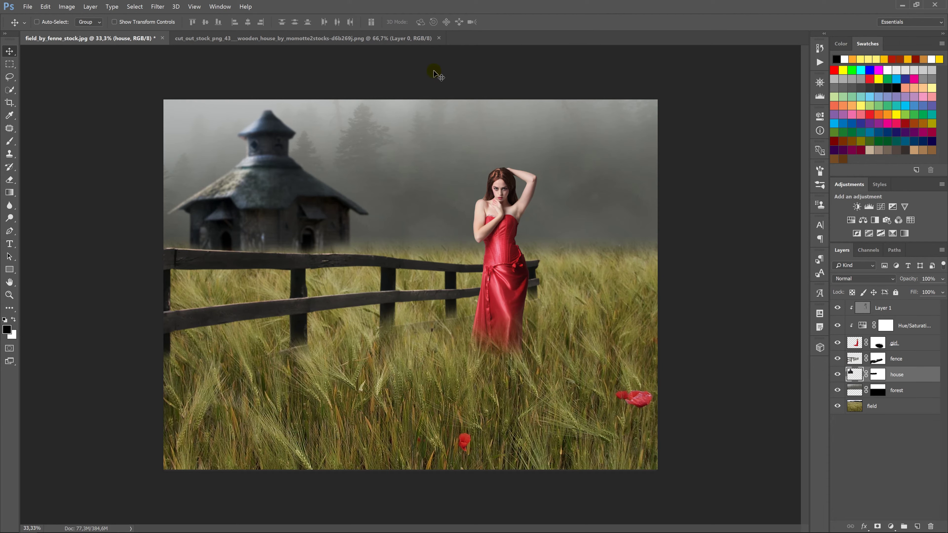
click(428, 39)
click(440, 39)
- Open autumn_leaves and drag its layer into the field composite
right_click(439, 37)
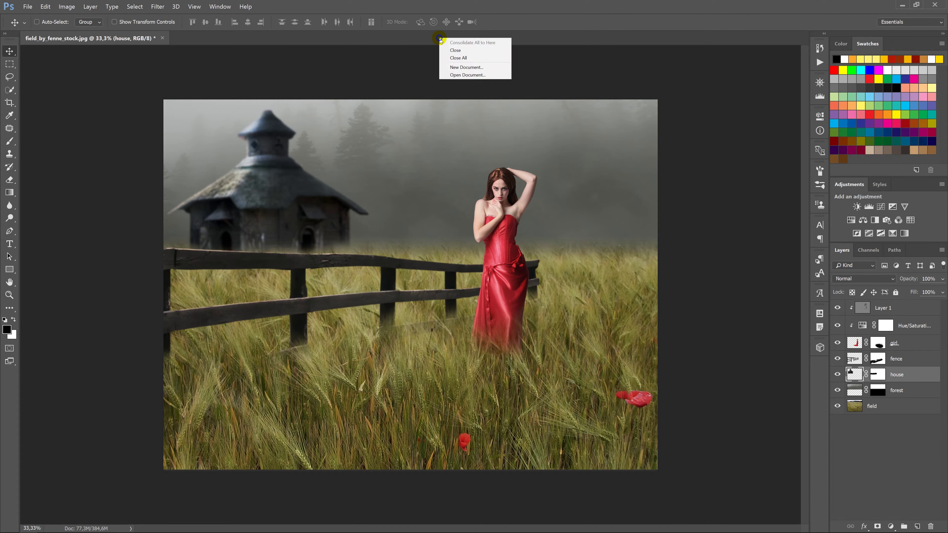
click(460, 74)
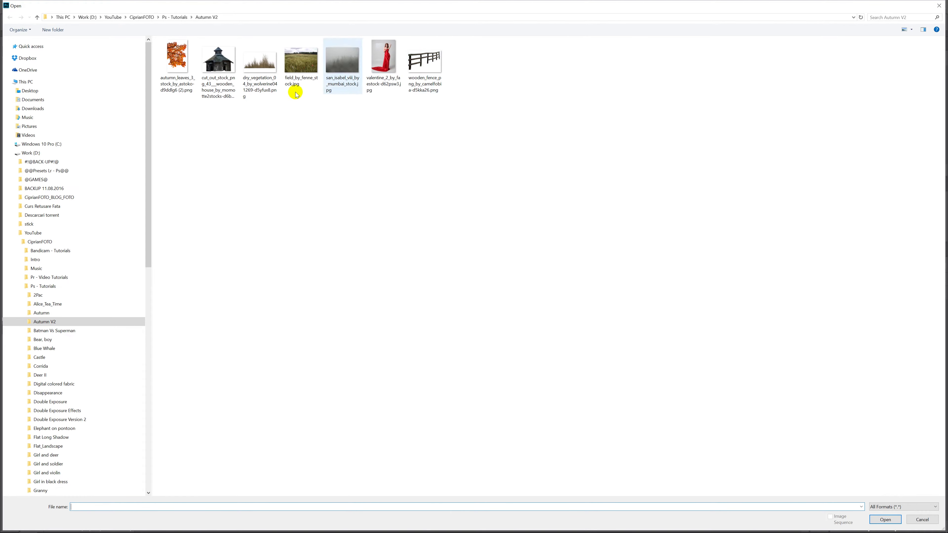
double_click(179, 58)
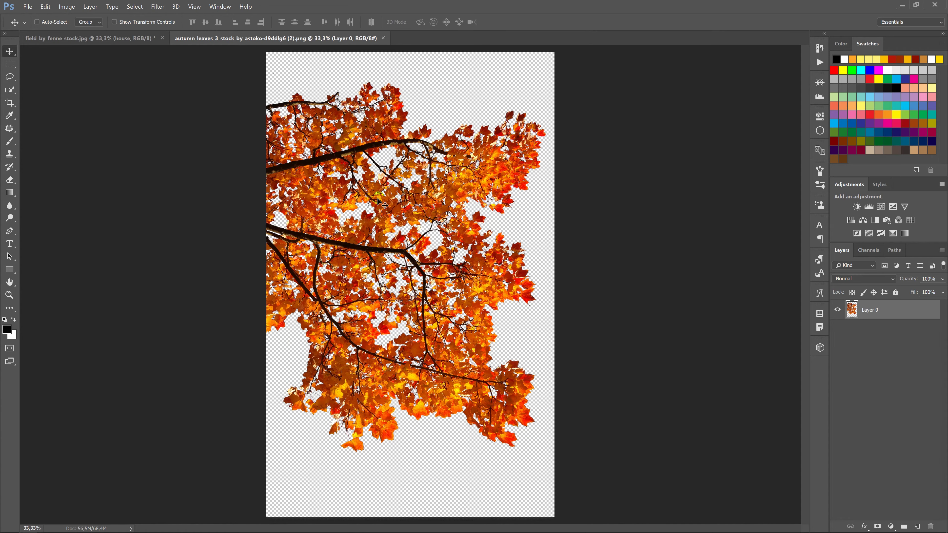
drag(376, 213, 398, 178)
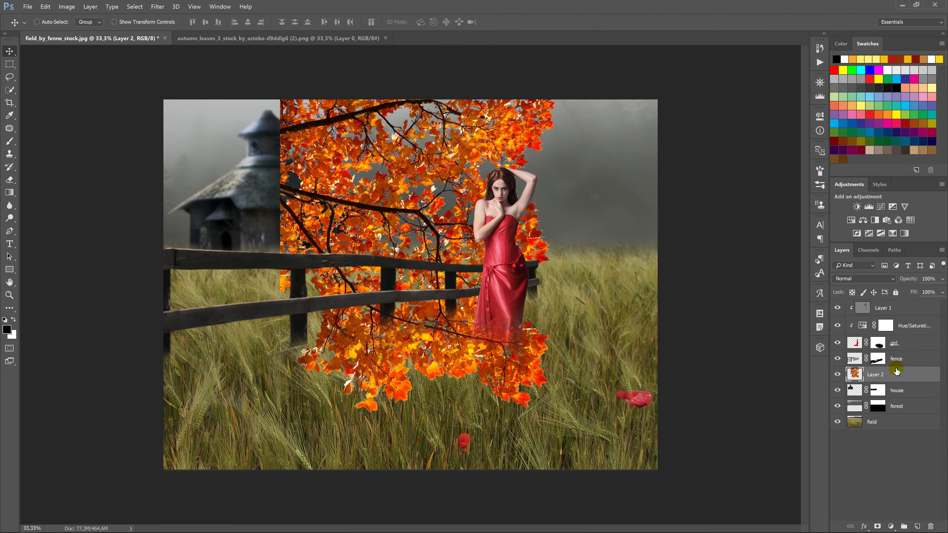
- Rename Layer 2 to 'tree'
double_click(875, 374)
text(tree)
key(Return)
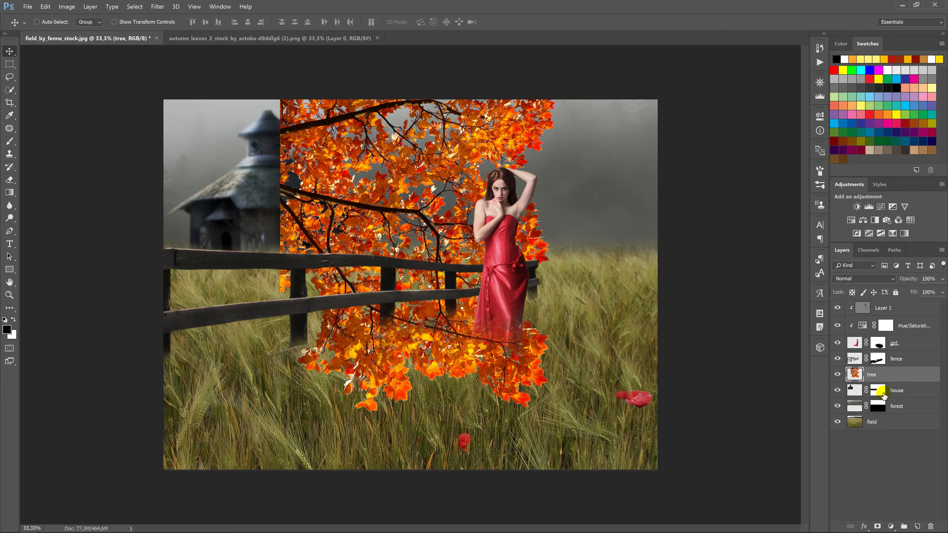
- Rotate and move the tree branch so it hangs down from the top-right corner
key(ctrl+t)
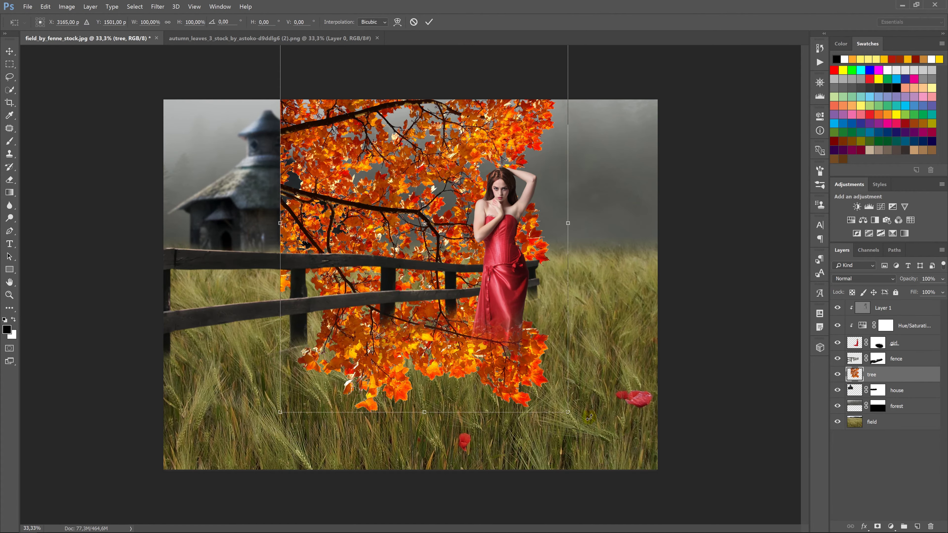
mouse_move(603, 405)
mouse_down()
mouse_move(361, 142)
mouse_move(324, 212)
mouse_up()
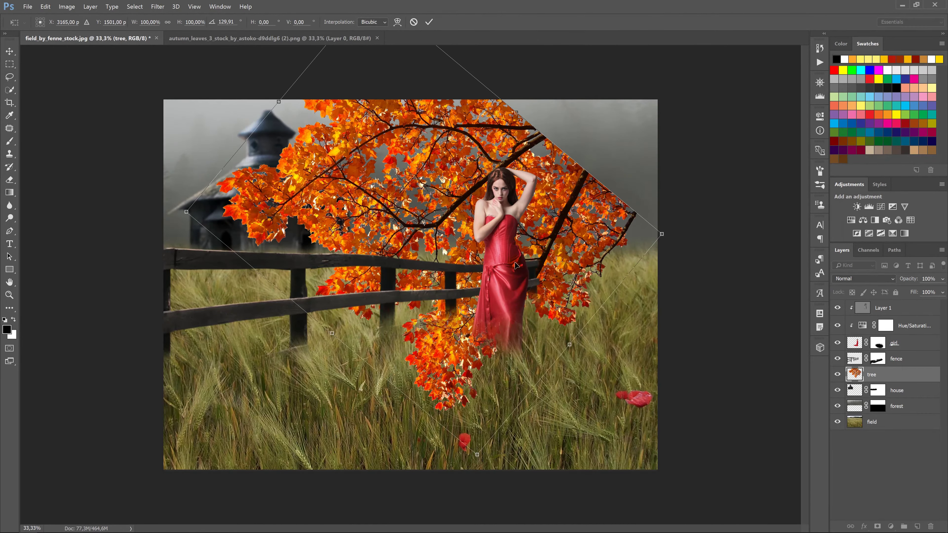
drag(444, 228, 653, 109)
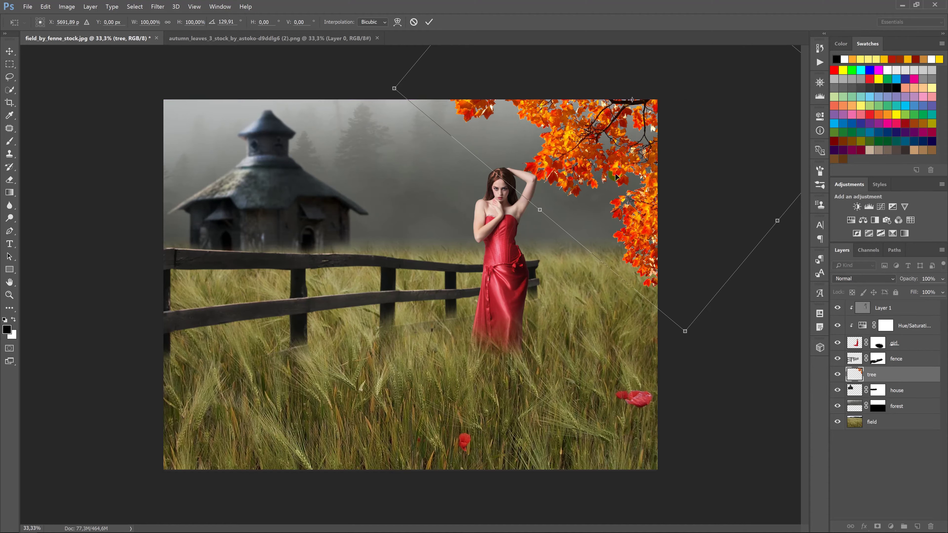
drag(617, 178, 625, 191)
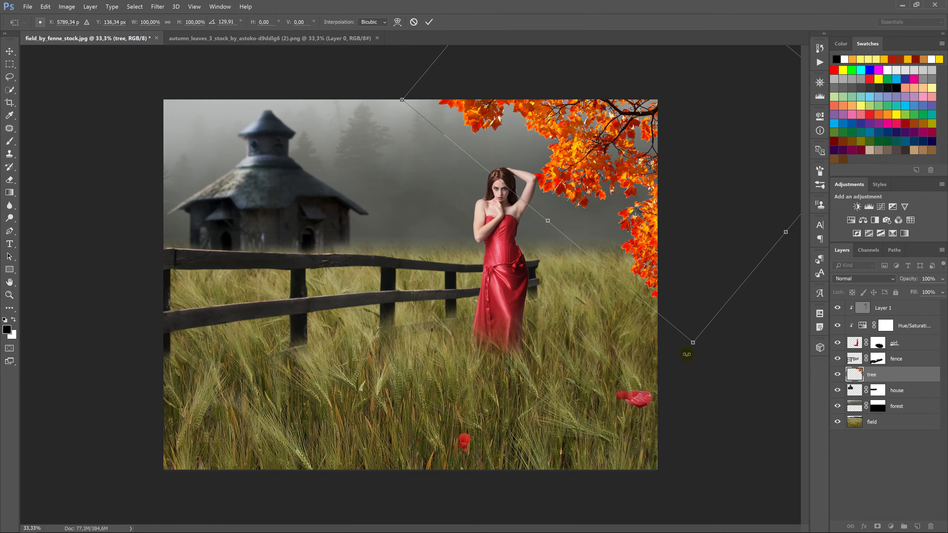
drag(687, 354, 732, 333)
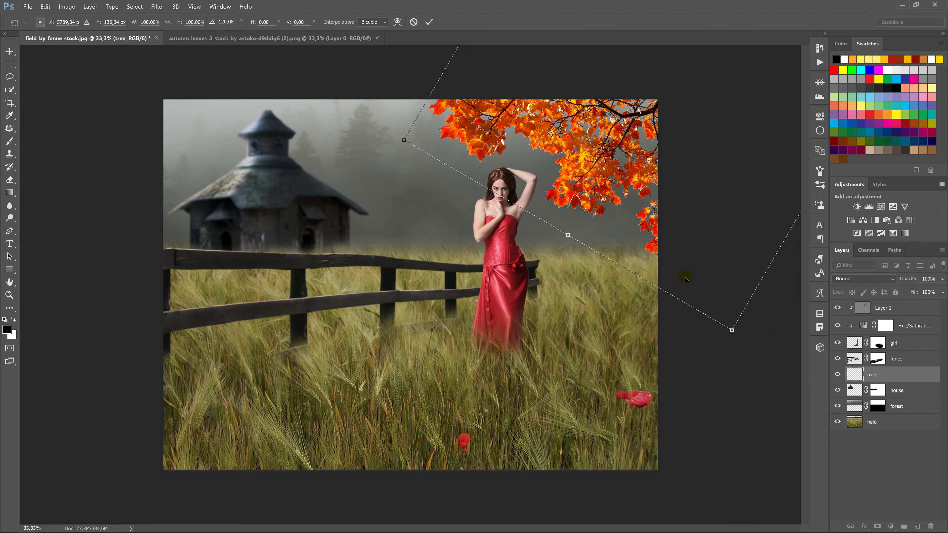
mouse_move(688, 259)
mouse_down()
mouse_move(698, 246)
mouse_move(690, 254)
mouse_up()
key(Return)
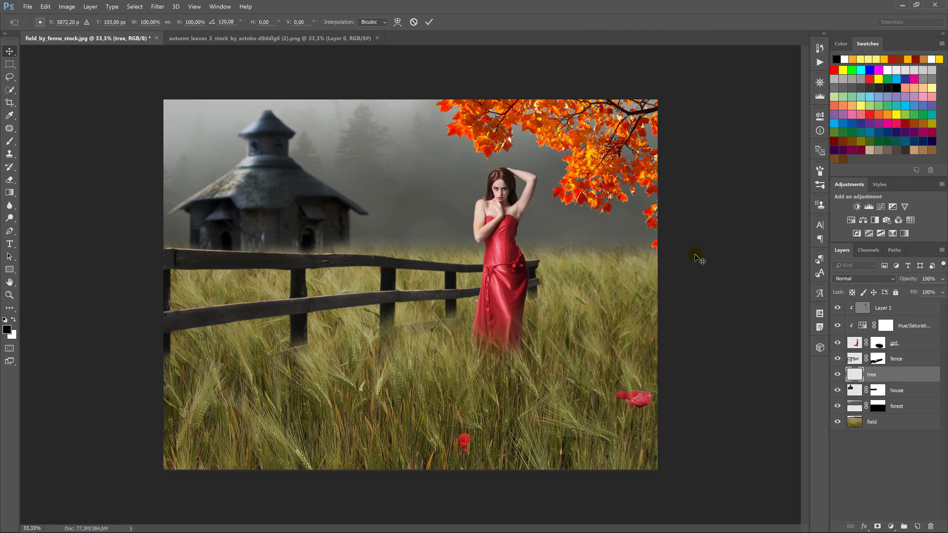
- Soften the tree layer with a 9.8-pixel Gaussian Blur
click(157, 7)
mouse_move(166, 95)
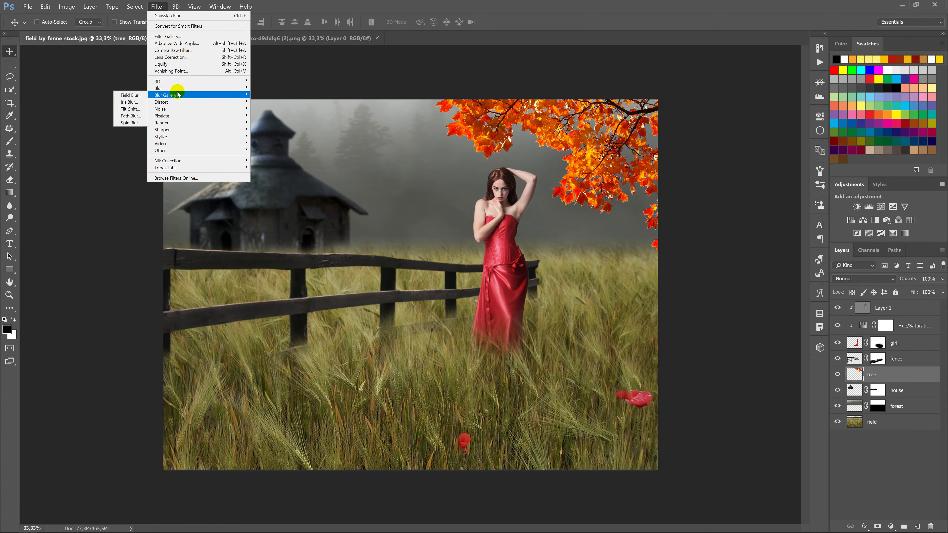
click(128, 116)
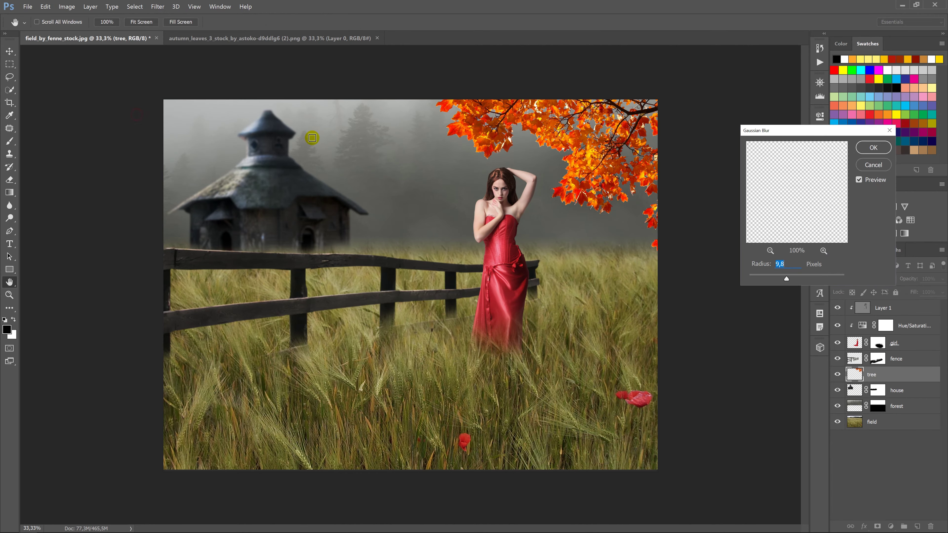
click(789, 266)
key(Return)
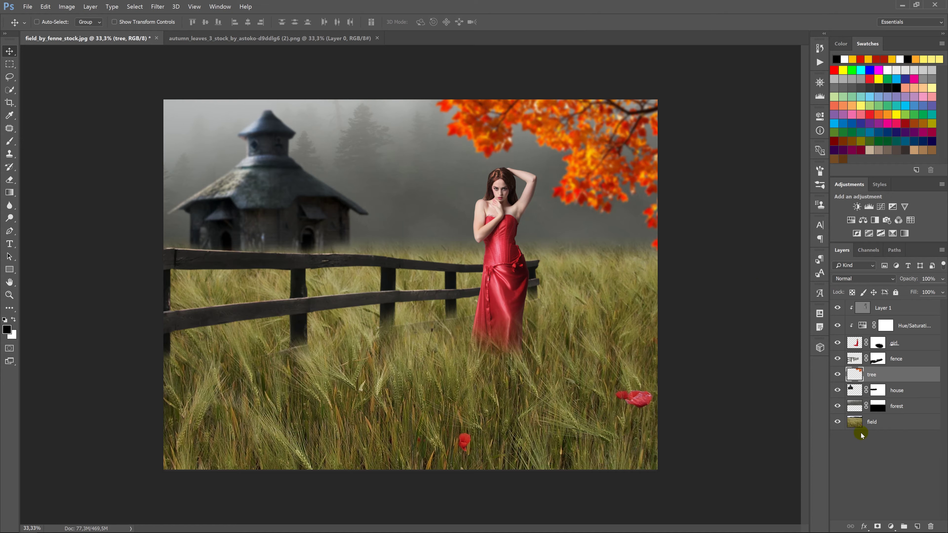
- Add a new empty layer named 'leafs' above the tree layer
click(918, 526)
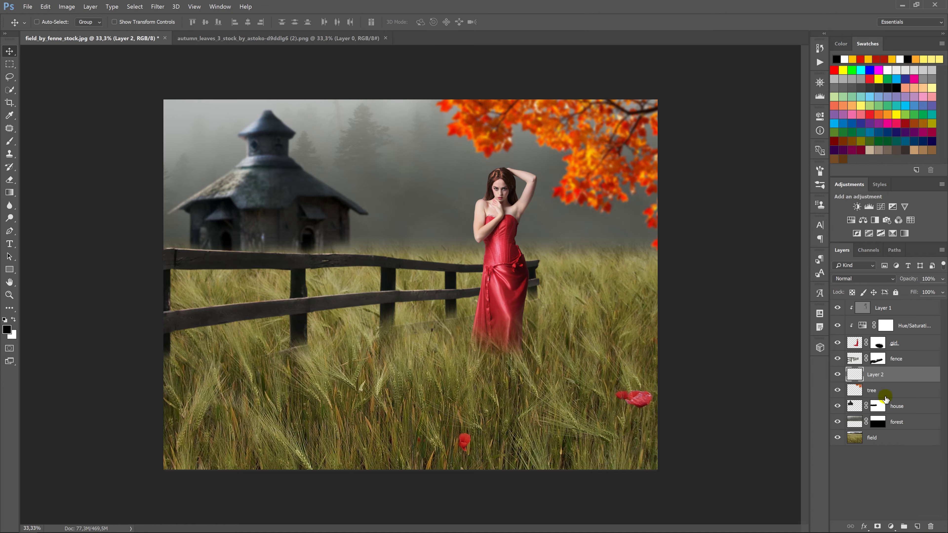
double_click(877, 374)
text(leafs)
key(Return)
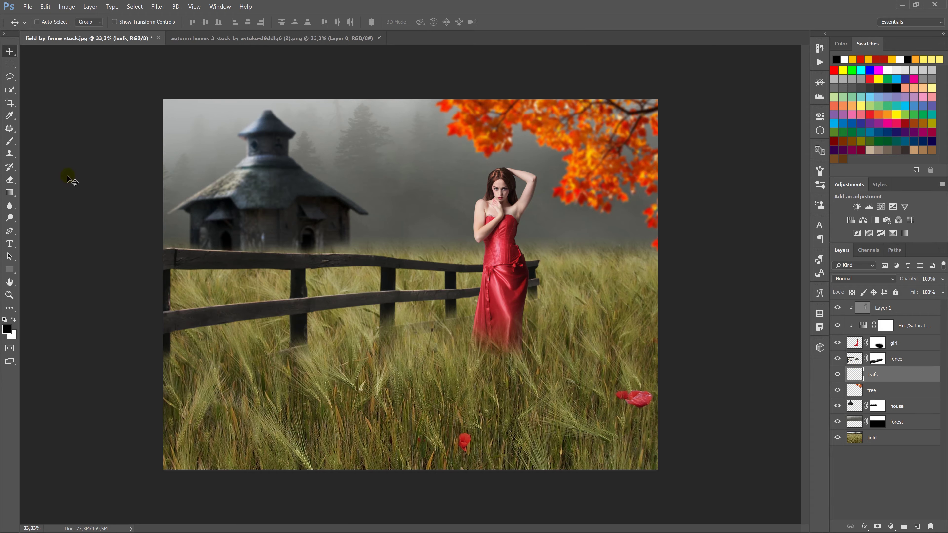
- Choose the maple-leaf shaped brush preset
click(10, 141)
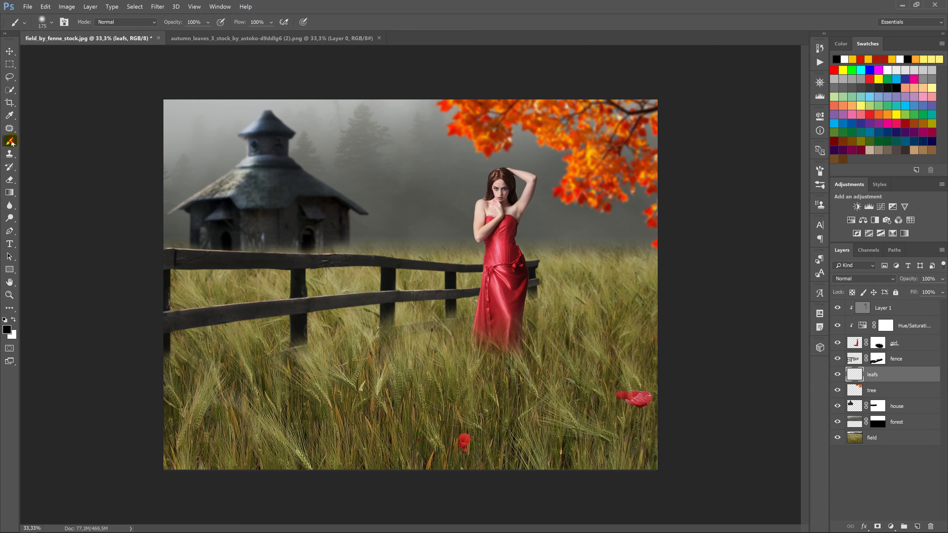
click(52, 22)
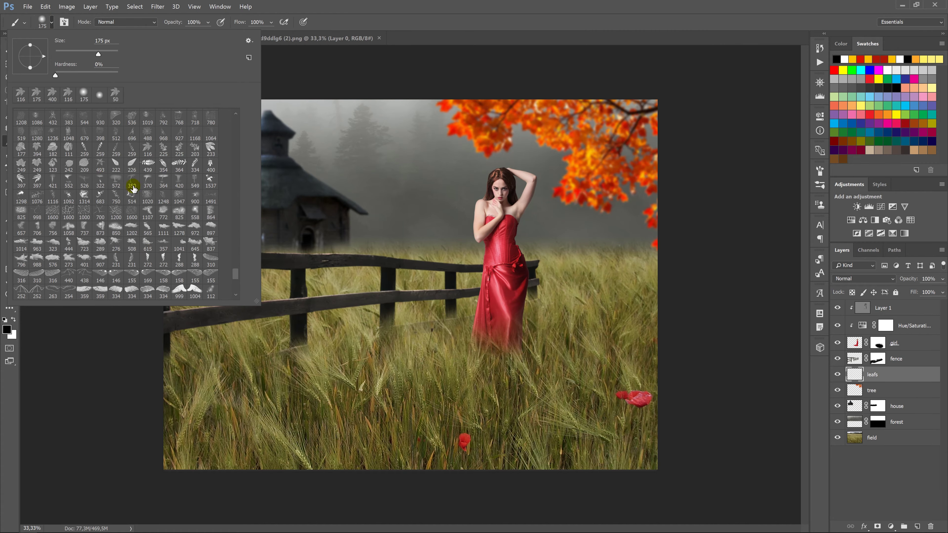
double_click(147, 150)
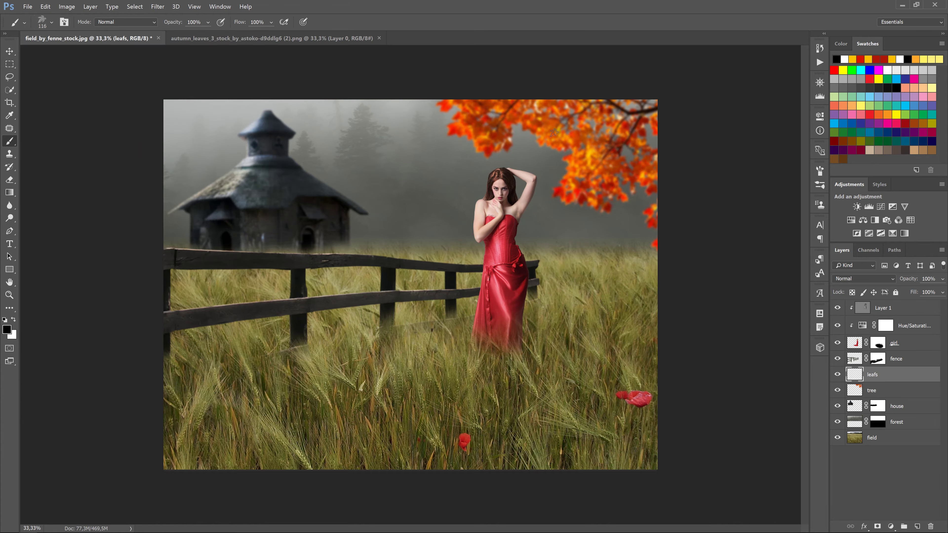
- Sample dark red and orange from the tree's leaves as the painting colours
key(i)
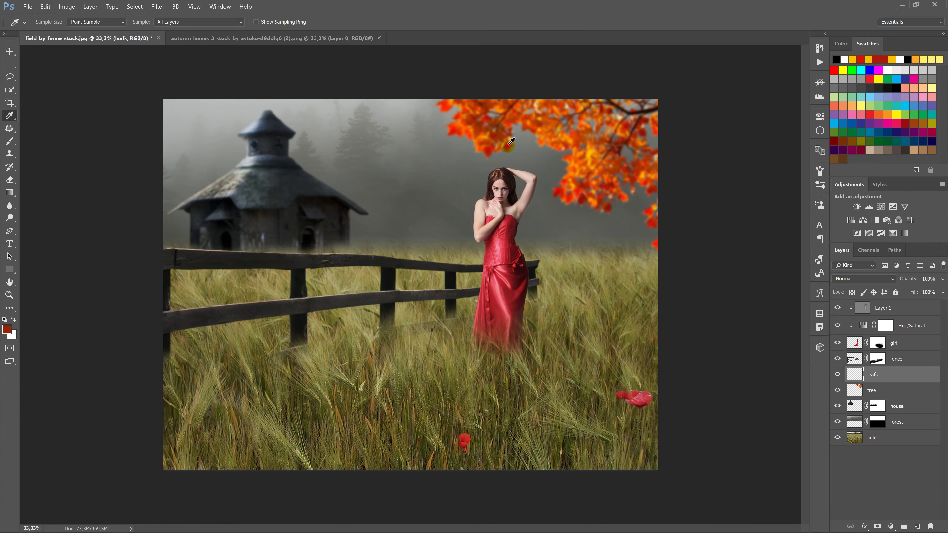
click(511, 141)
key(x)
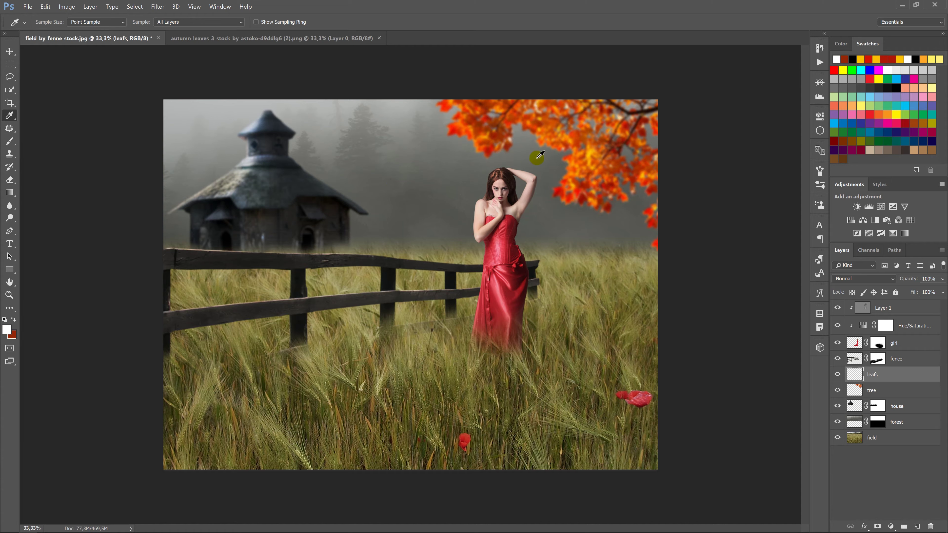
click(594, 155)
click(593, 153)
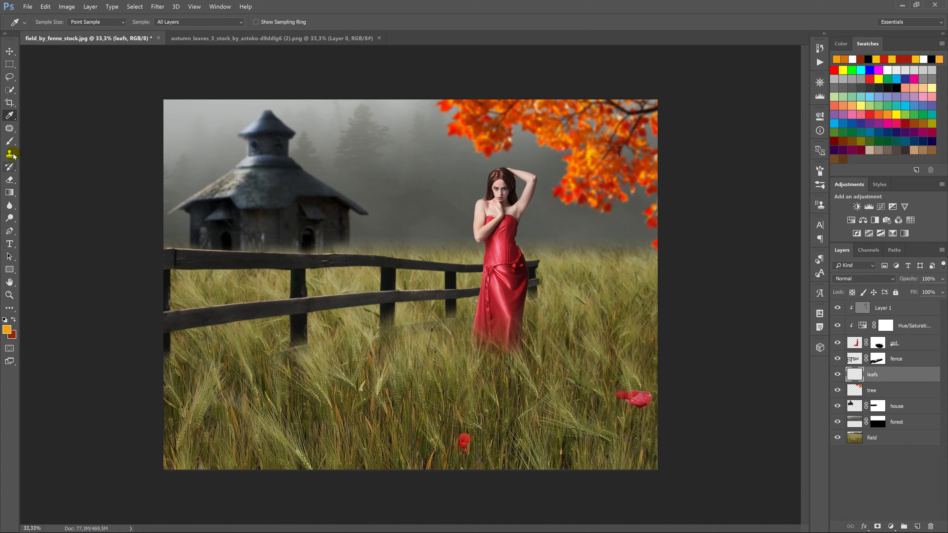
click(9, 141)
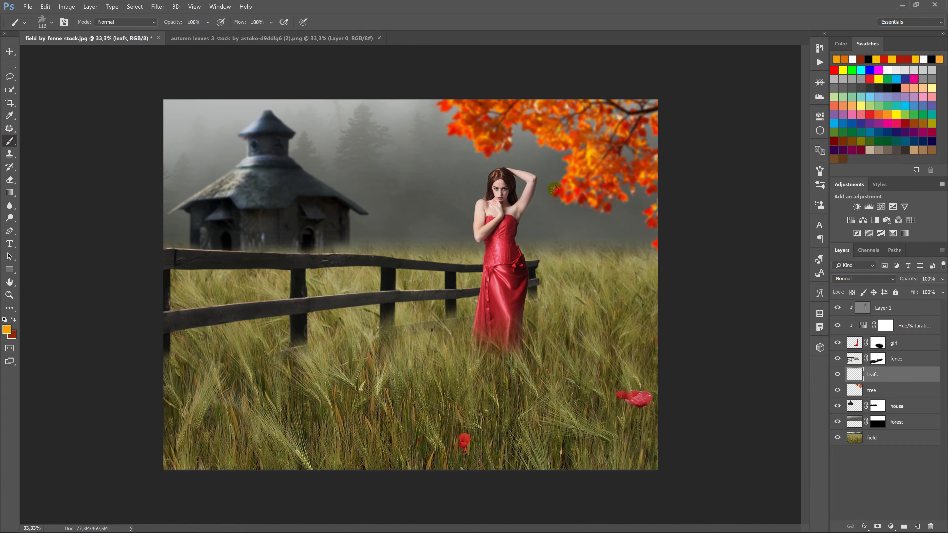
- Set leaf brush Shape Dynamics: size jitter 67%, minimum 38%, angle 44%, roundness 40%, flip X/Y
click(820, 170)
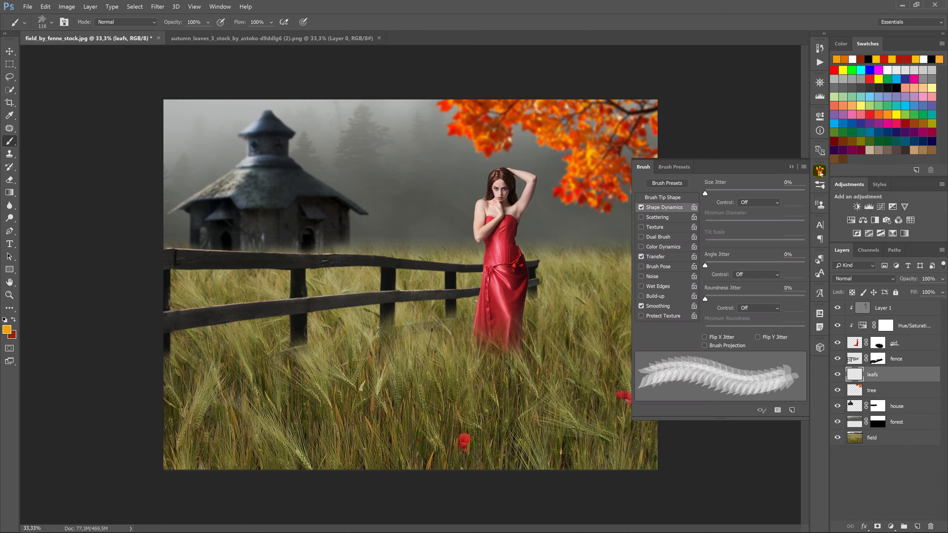
click(642, 208)
drag(749, 194, 772, 193)
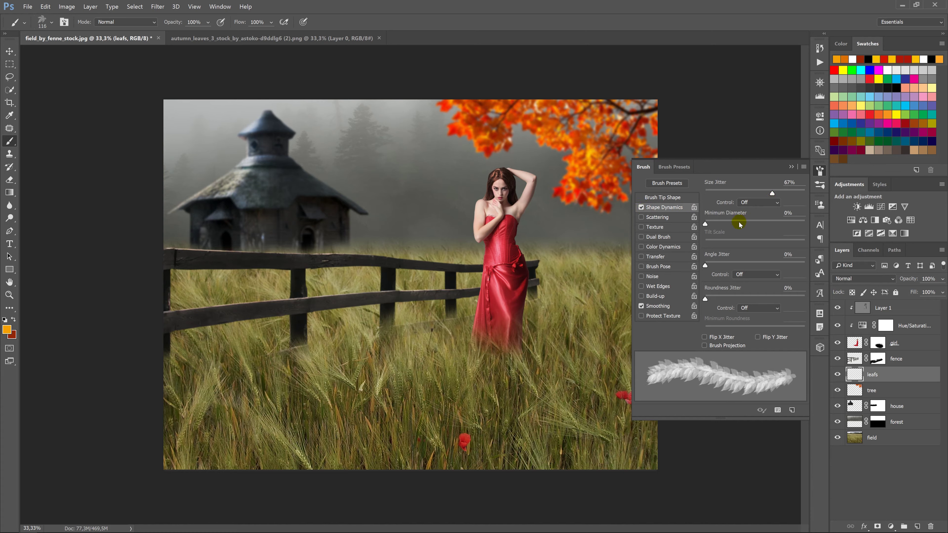
drag(739, 224, 743, 223)
click(719, 337)
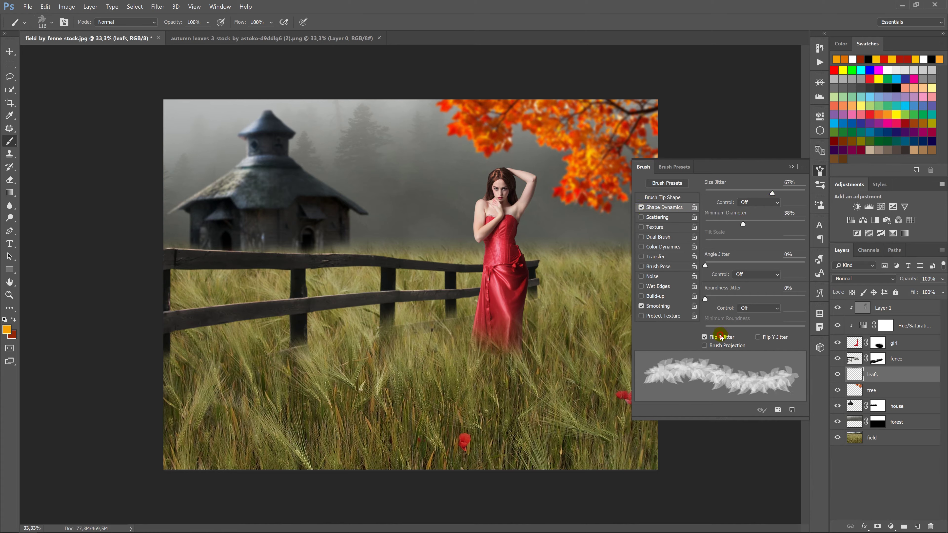
drag(732, 296, 737, 296)
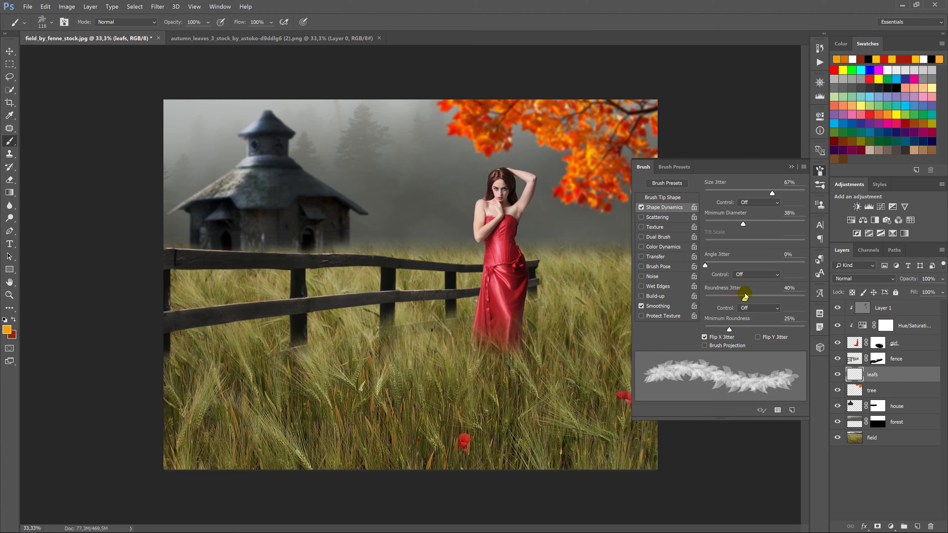
drag(720, 264, 749, 261)
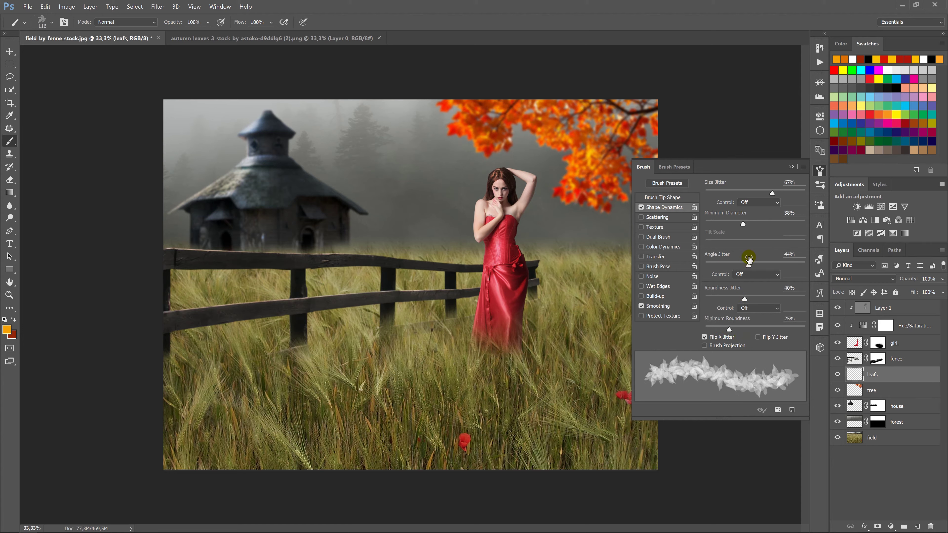
click(778, 337)
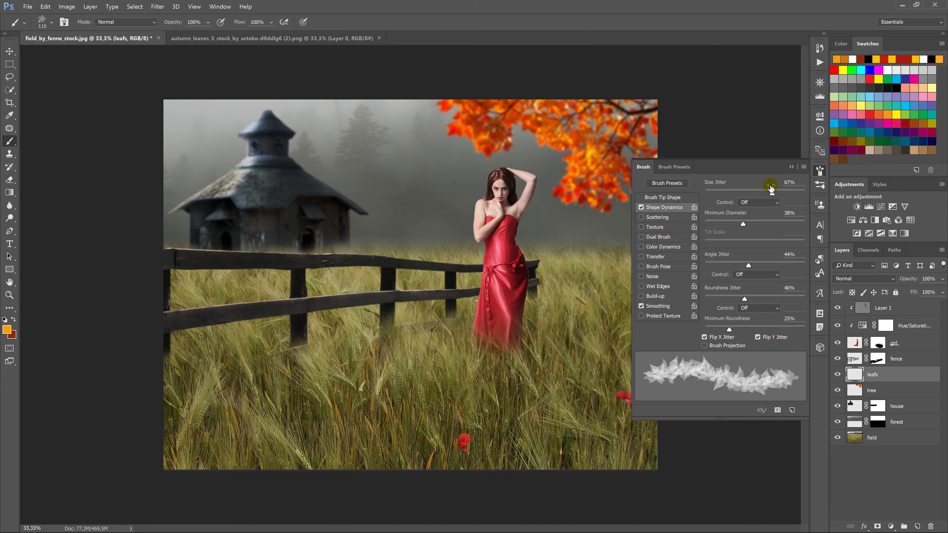
click(791, 168)
key(bracketright)
key(bracketright)
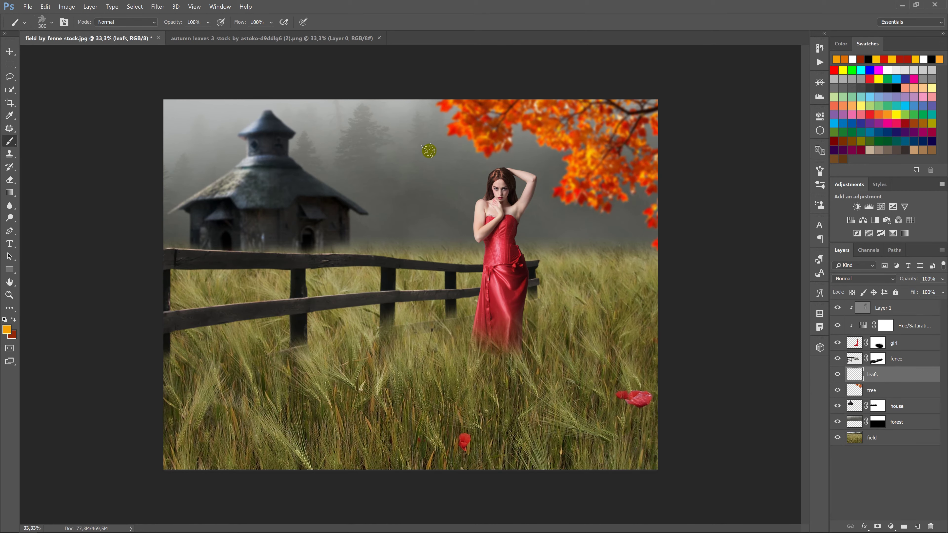
- Stamp large orange and red maple leaves across the misty sky, alternating colours
key(x)
click(371, 166)
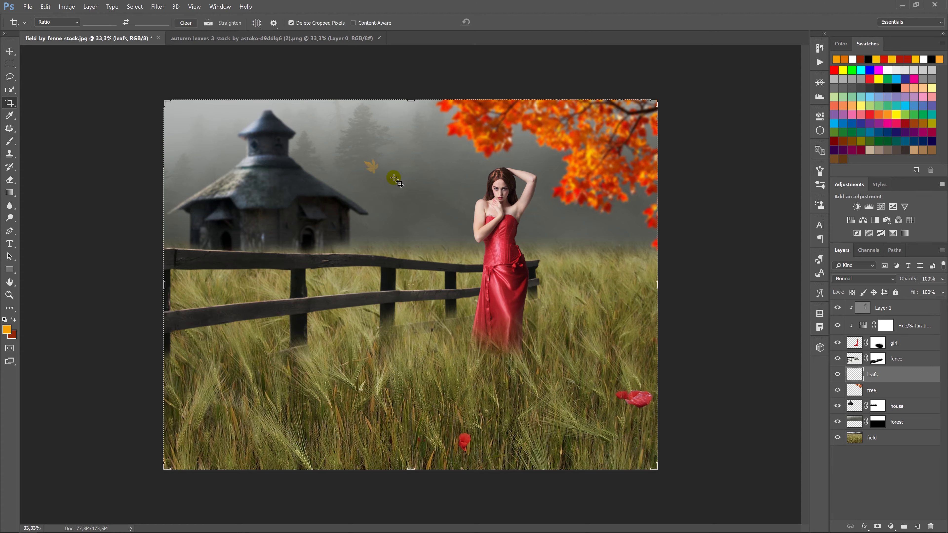
key(bracketright)
key(bracketright)
key(bracketright)
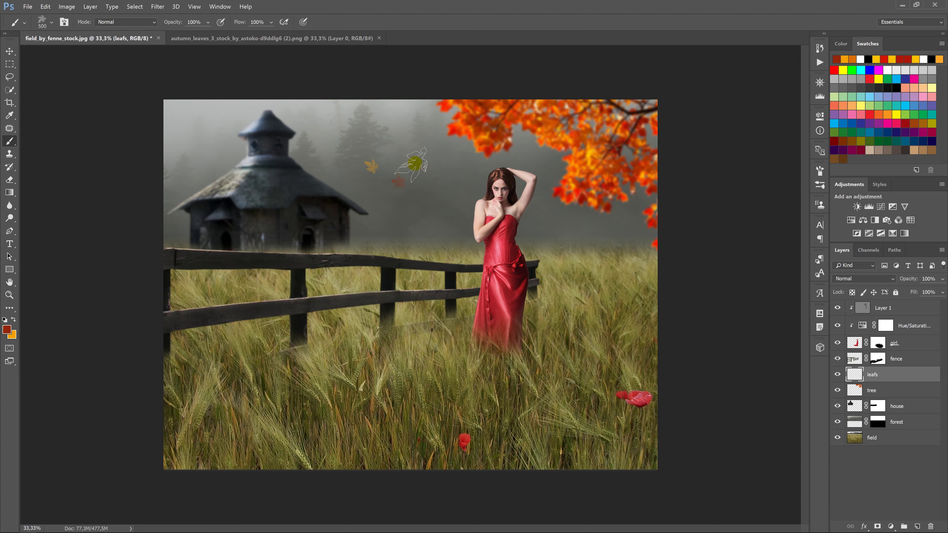
click(409, 152)
key(x)
key(bracketleft)
key(bracketleft)
click(434, 181)
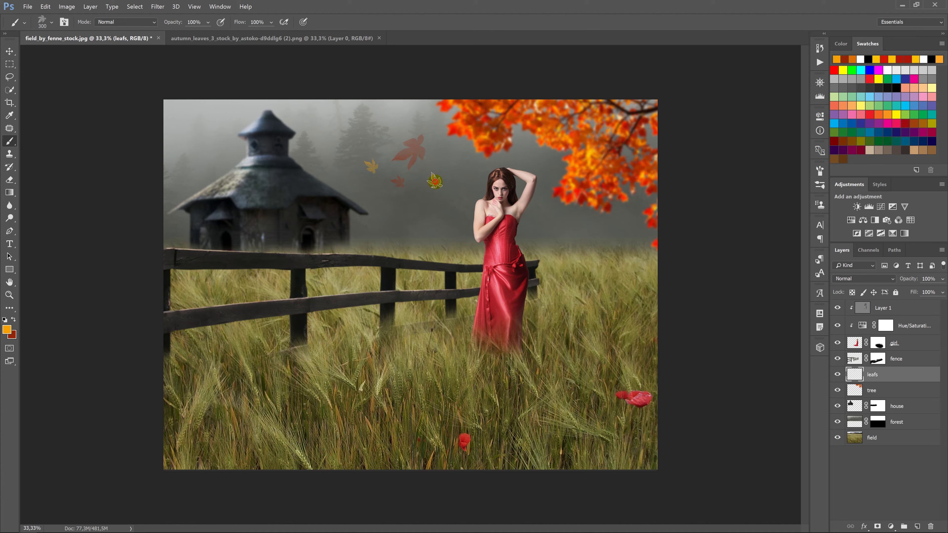
click(441, 158)
key(x)
click(433, 141)
key(x)
click(383, 149)
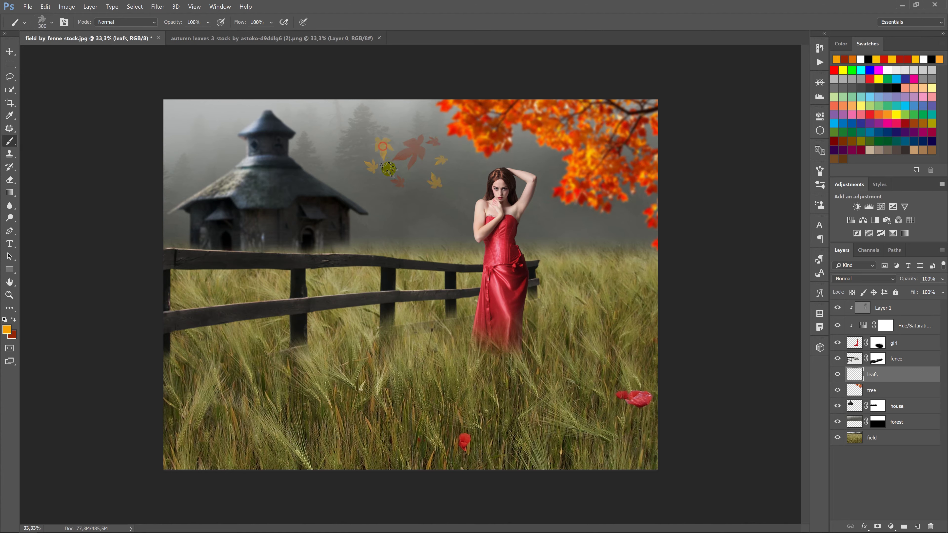
- Add smaller red, orange and yellow leaves plus a trail of tiny 100 px red leaves
key(x)
click(369, 189)
key(x)
click(357, 175)
click(402, 125)
key(x)
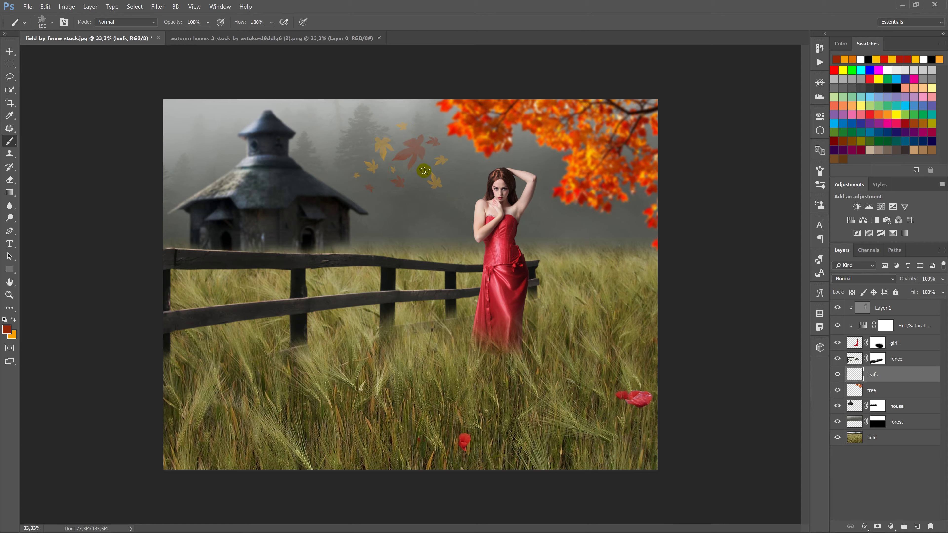
key(x)
click(448, 149)
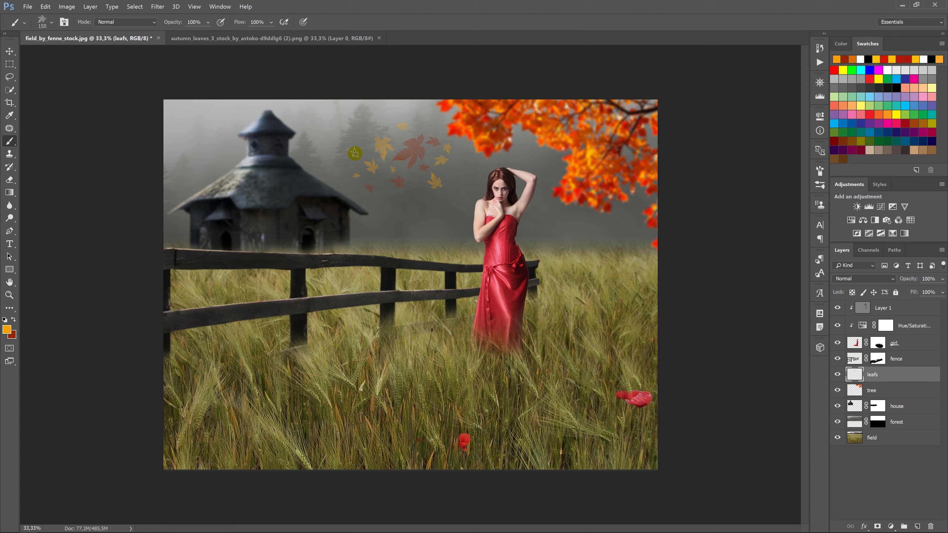
key(x)
key(bracketleft)
key(bracketleft)
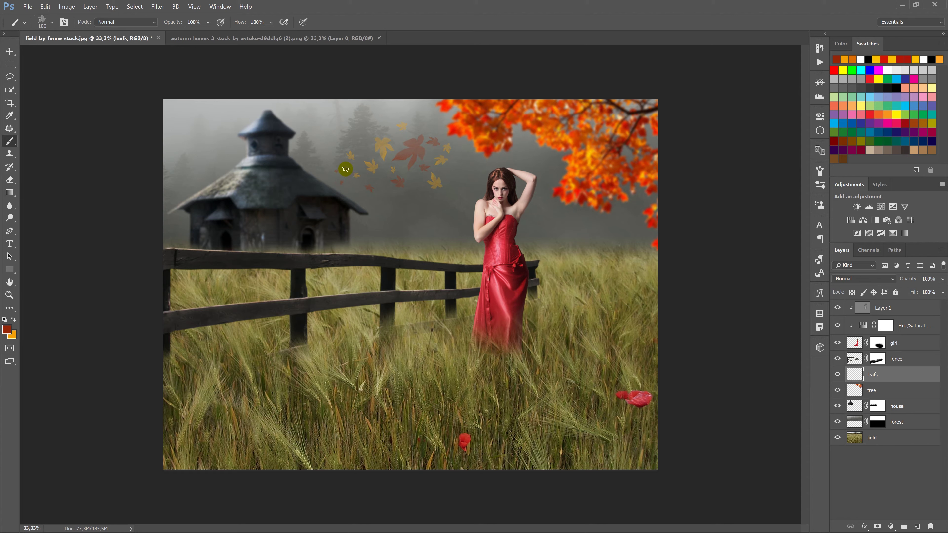
drag(335, 171, 364, 164)
key(x)
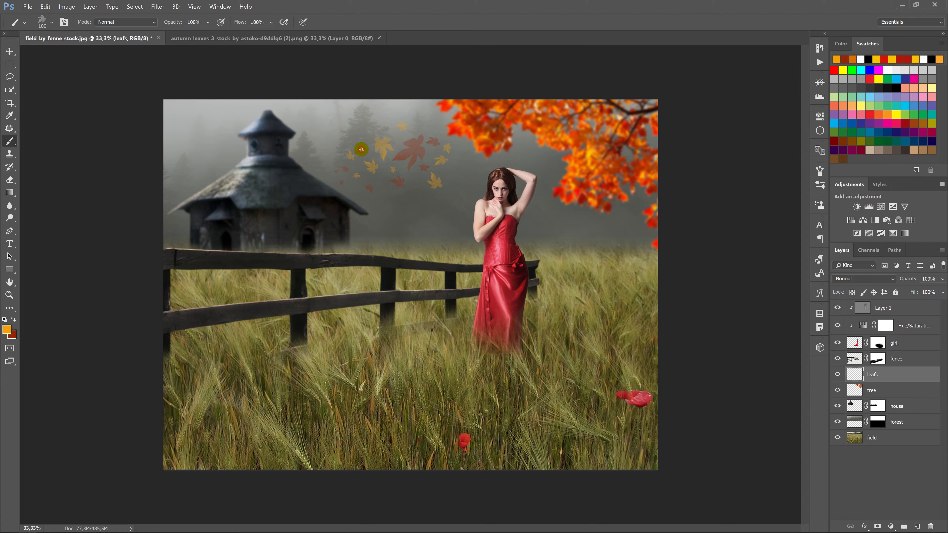
click(356, 188)
key(bracketright)
key(x)
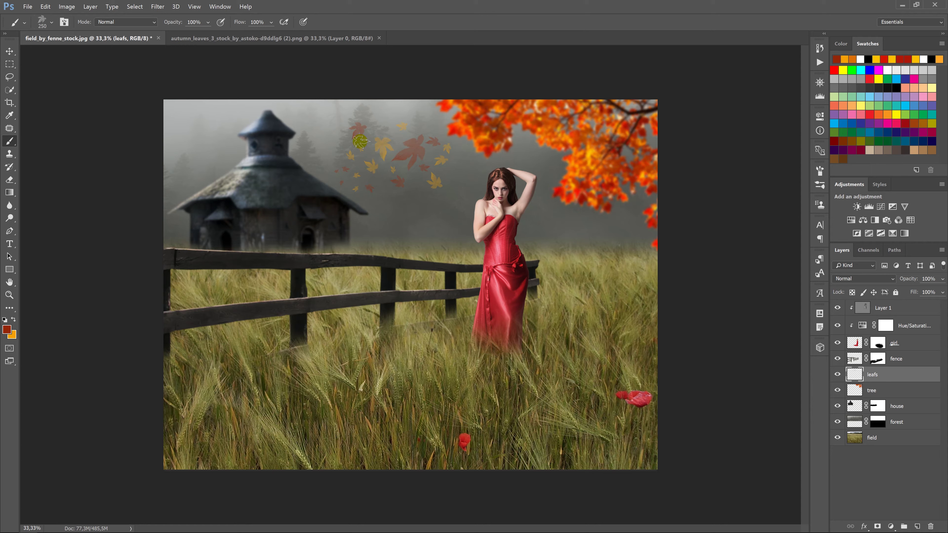
- Blur the painted leaves with a 30.4-pixel Gaussian Blur
click(158, 6)
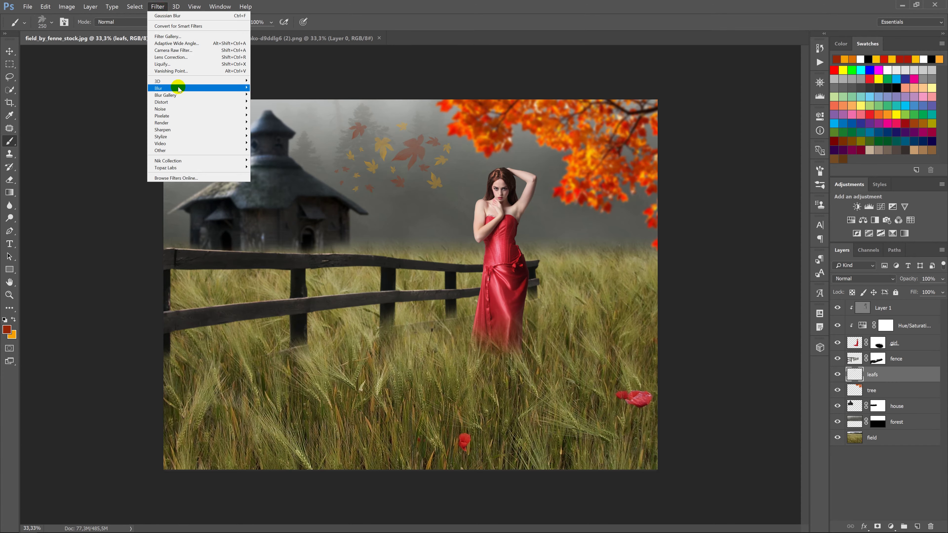
mouse_move(178, 88)
click(138, 116)
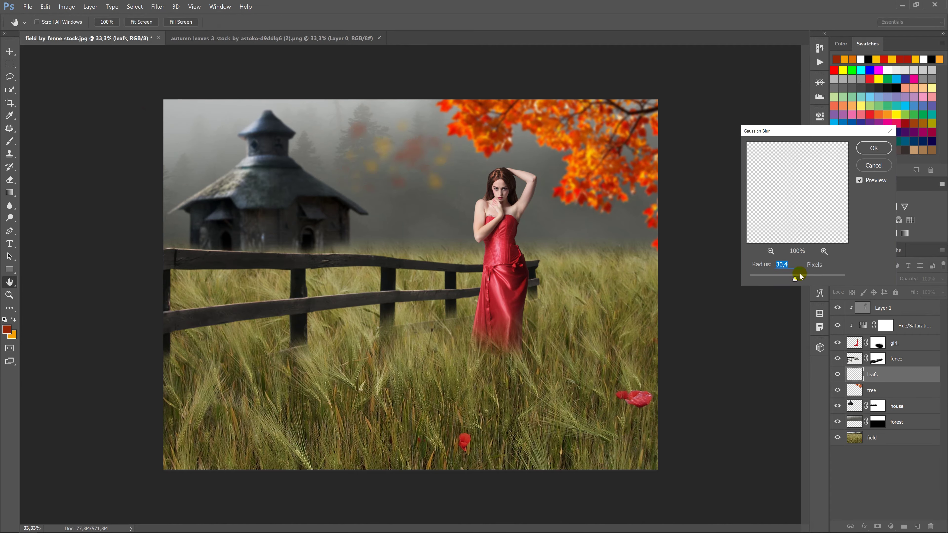
click(875, 151)
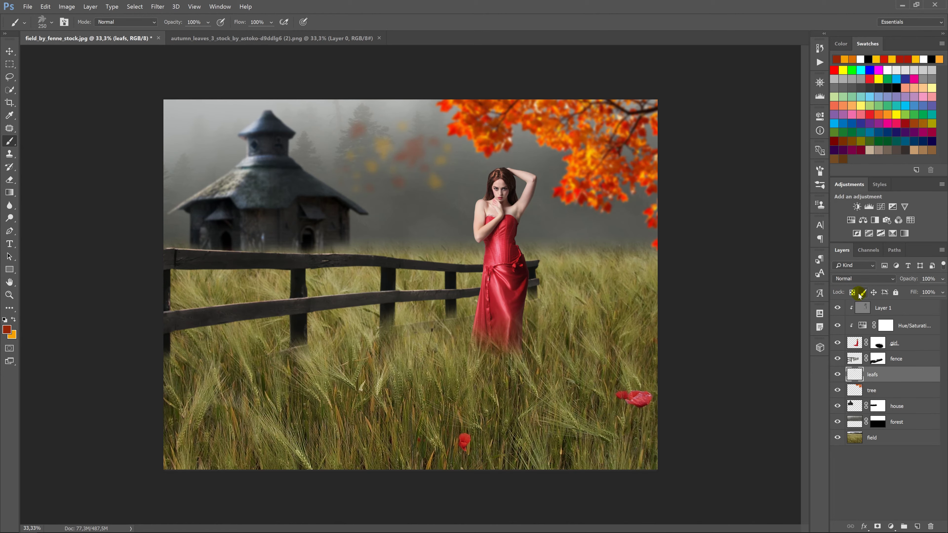
click(891, 309)
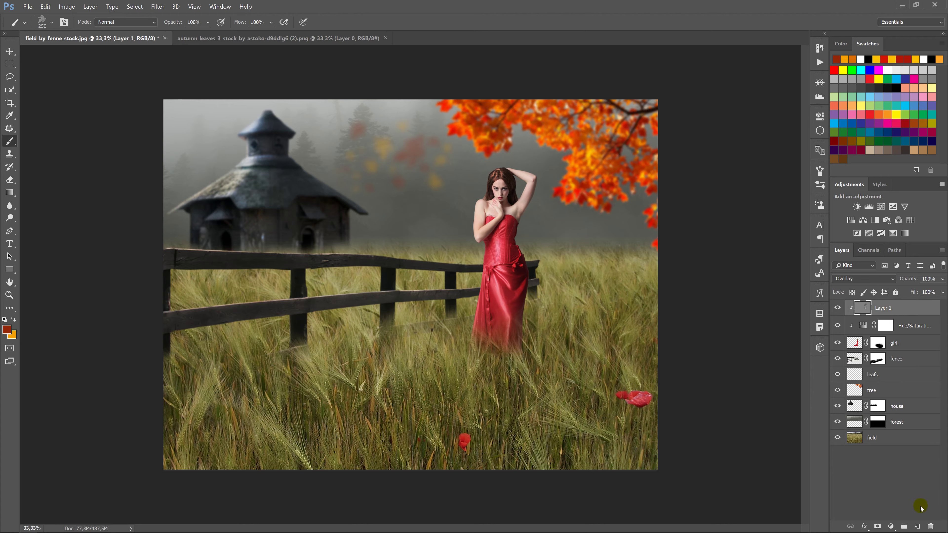
- Add a new empty layer named 'light 1' and reposition it in the stack
click(917, 526)
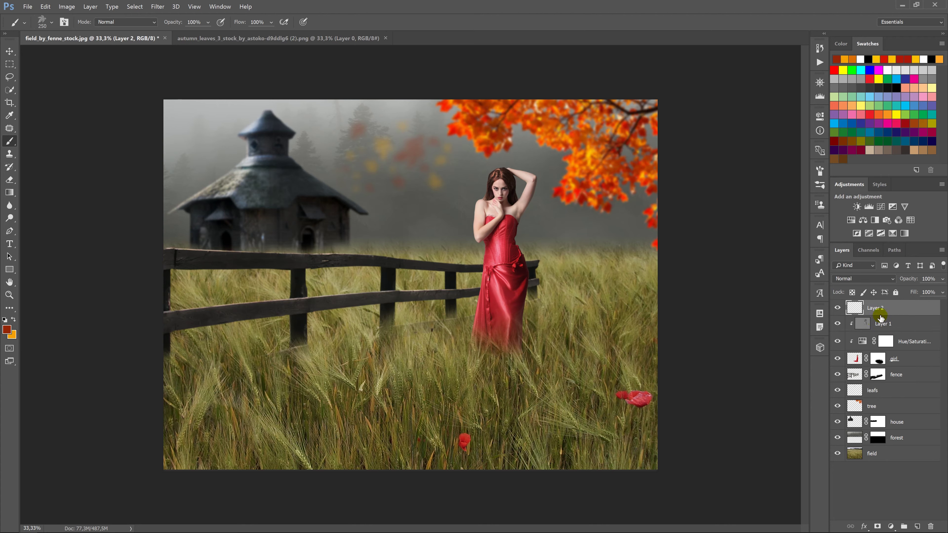
double_click(879, 309)
text(ght 1)
key(Return)
mouse_move(900, 307)
mouse_down()
mouse_move(891, 342)
mouse_move(887, 305)
mouse_up()
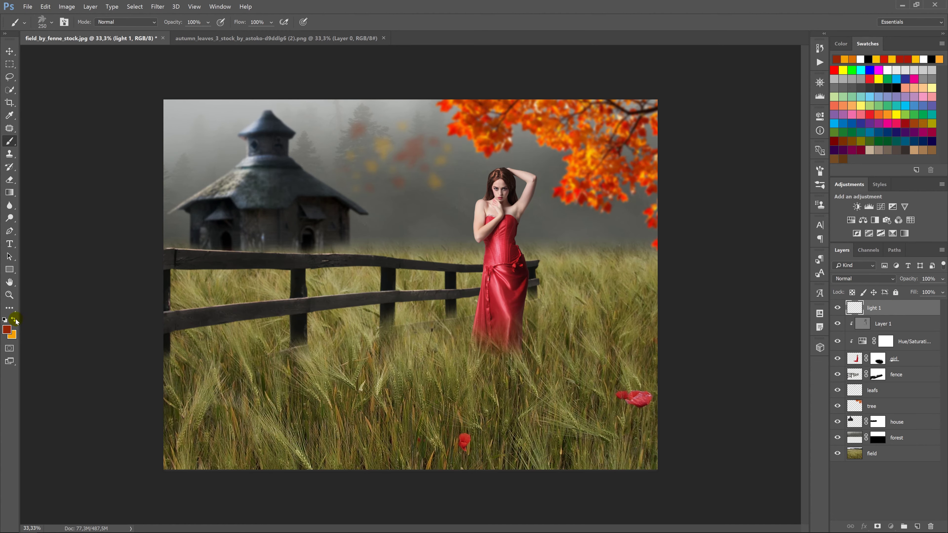
- Select the Soft Round 250 brush and a bright yellow foreground colour
click(4, 319)
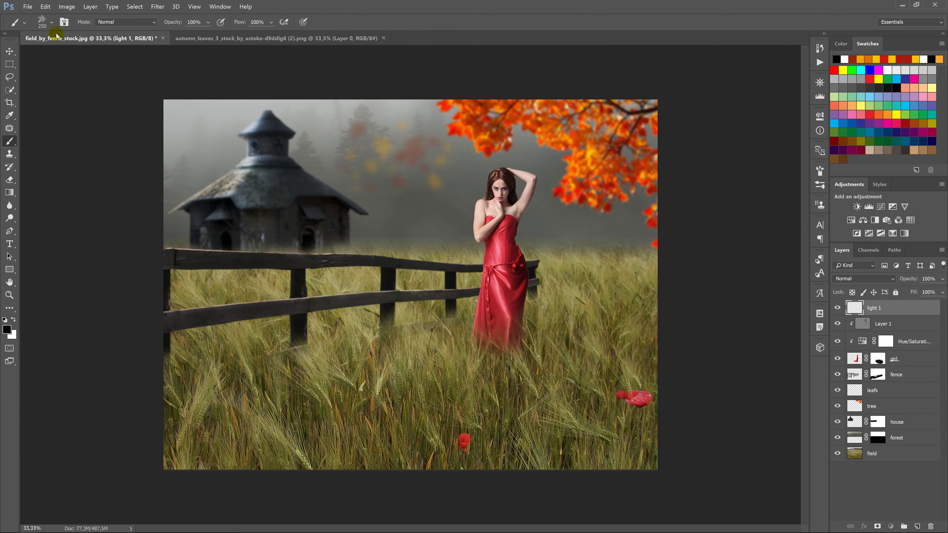
click(53, 22)
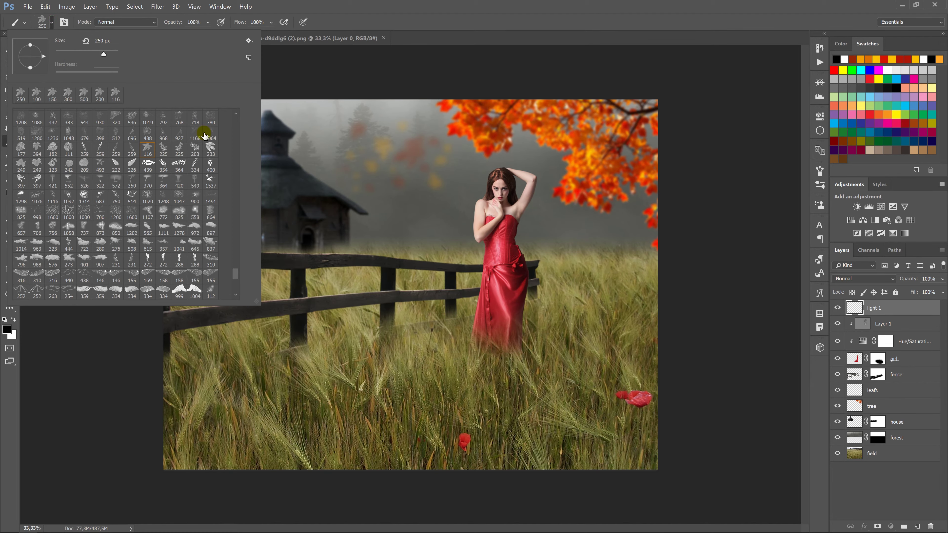
drag(233, 272, 227, 111)
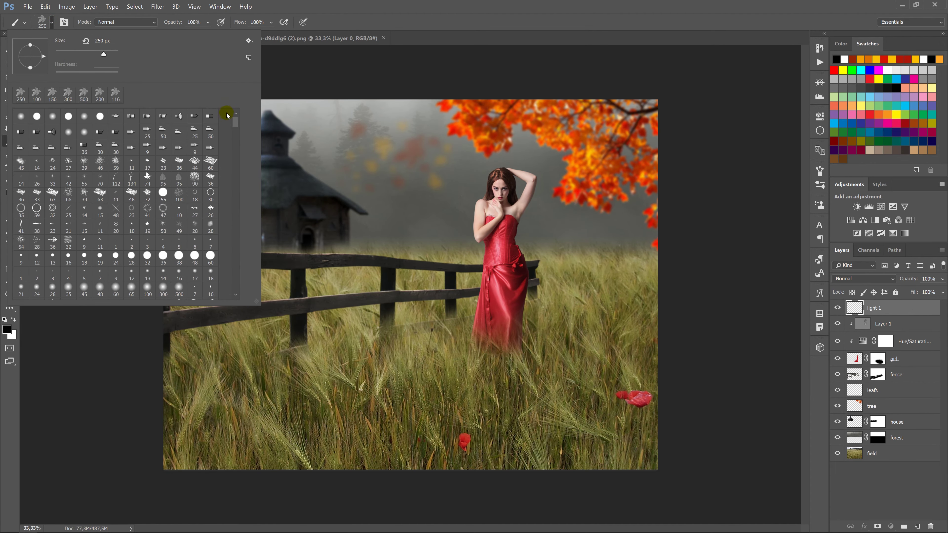
double_click(19, 116)
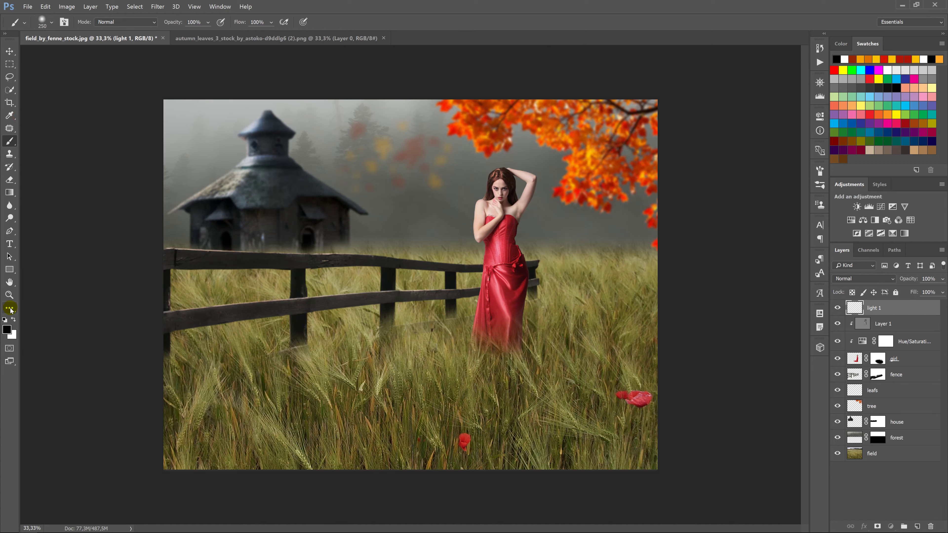
click(7, 330)
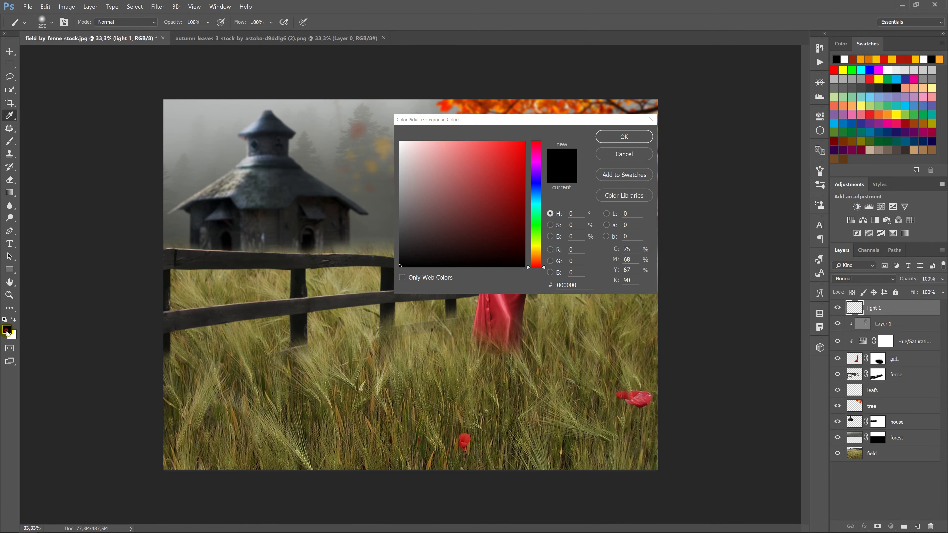
click(542, 250)
drag(522, 157, 474, 144)
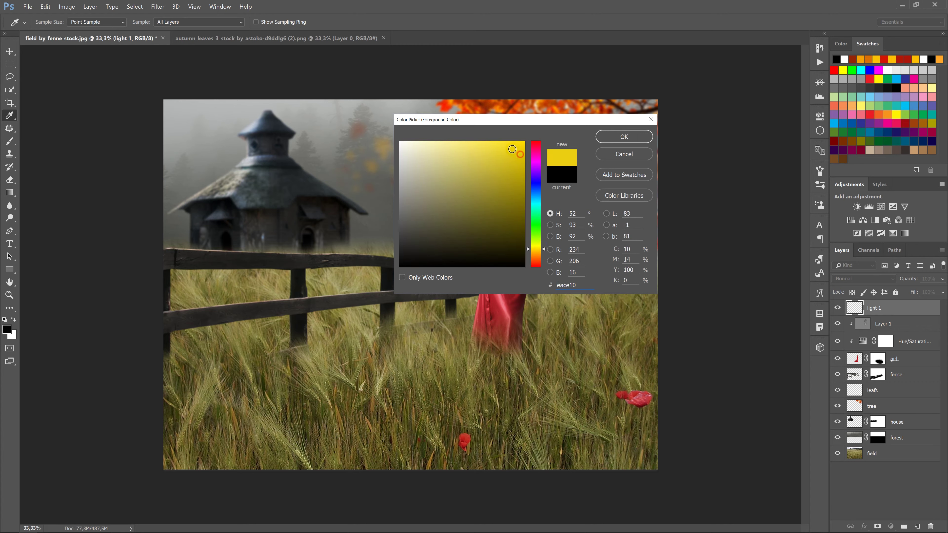
- Paint a large soft yellow glow over the woman and move light 1 beneath the girl layer
click(612, 135)
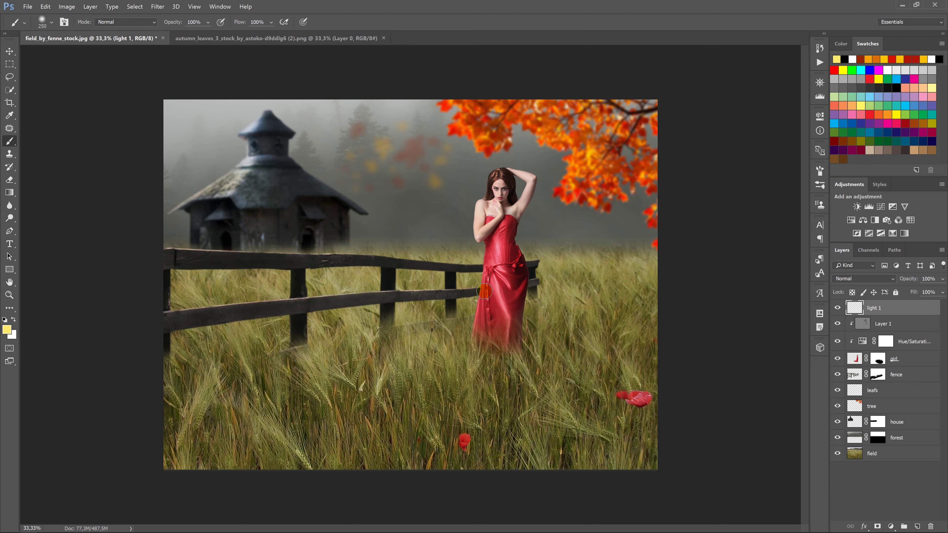
key(bracketright)
key(bracketright)
key(bracketright)
key(bracketright)
click(501, 261)
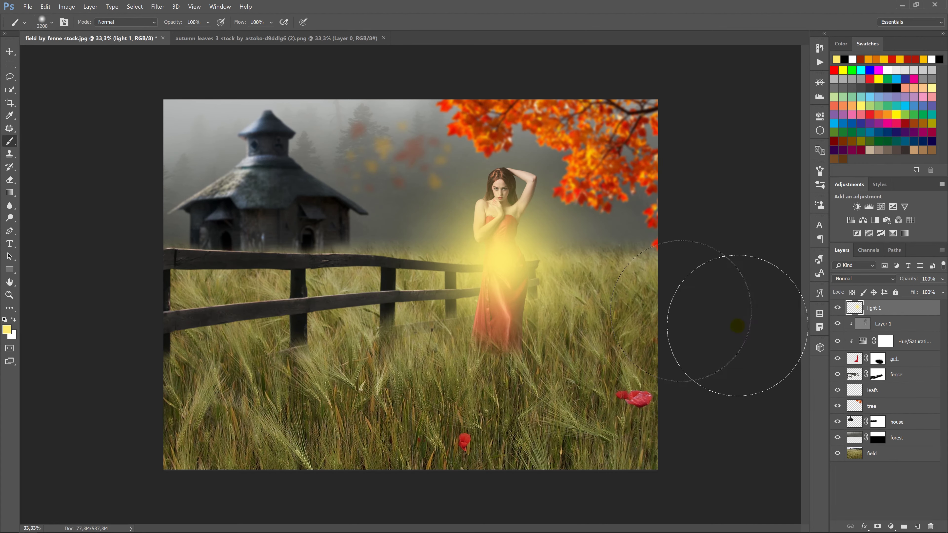
drag(872, 308, 870, 360)
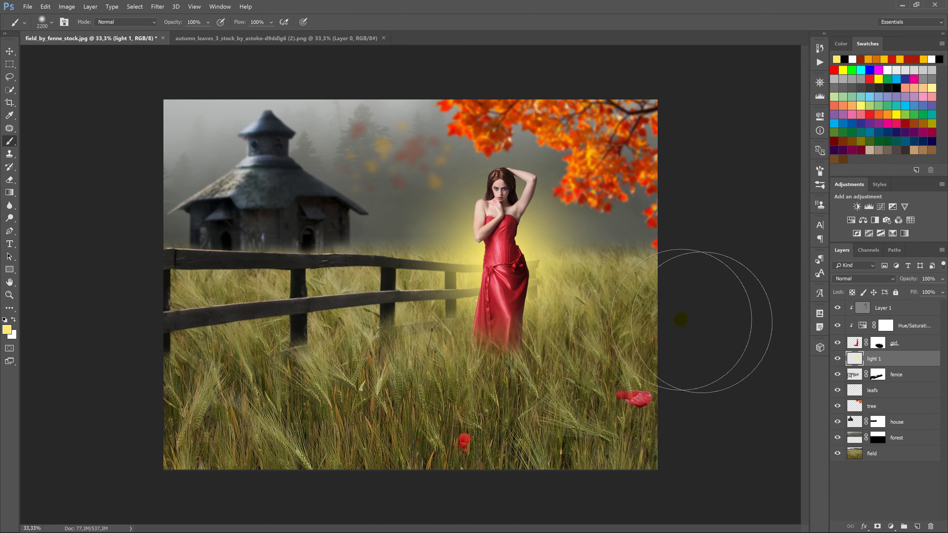
- Add a smaller white glow at her waist and blend light 1 in Screen at 54% opacity
click(13, 319)
key(bracketleft)
key(bracketleft)
key(bracketleft)
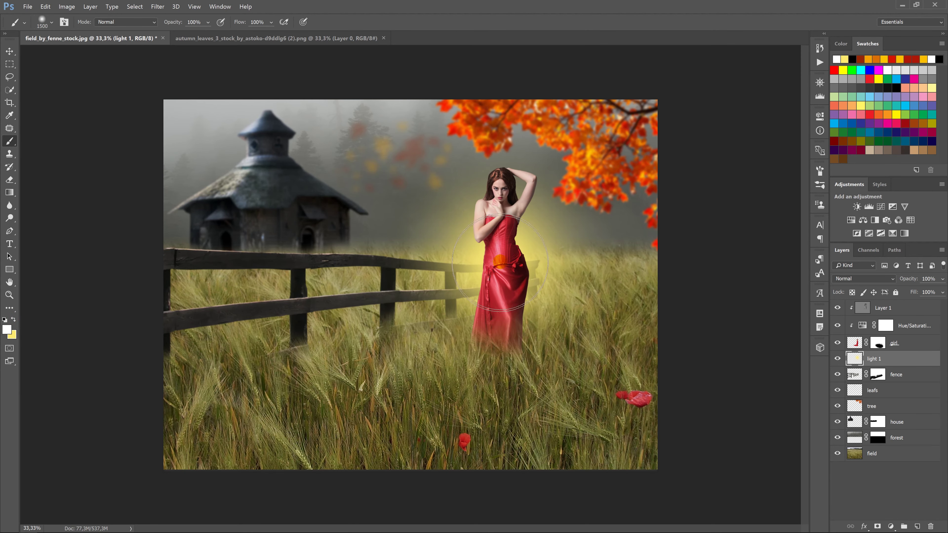
click(501, 260)
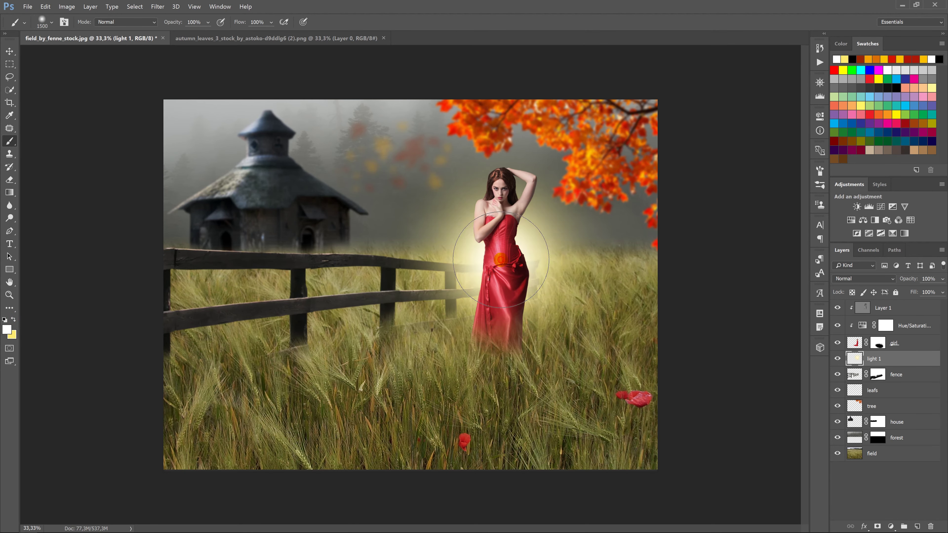
click(867, 279)
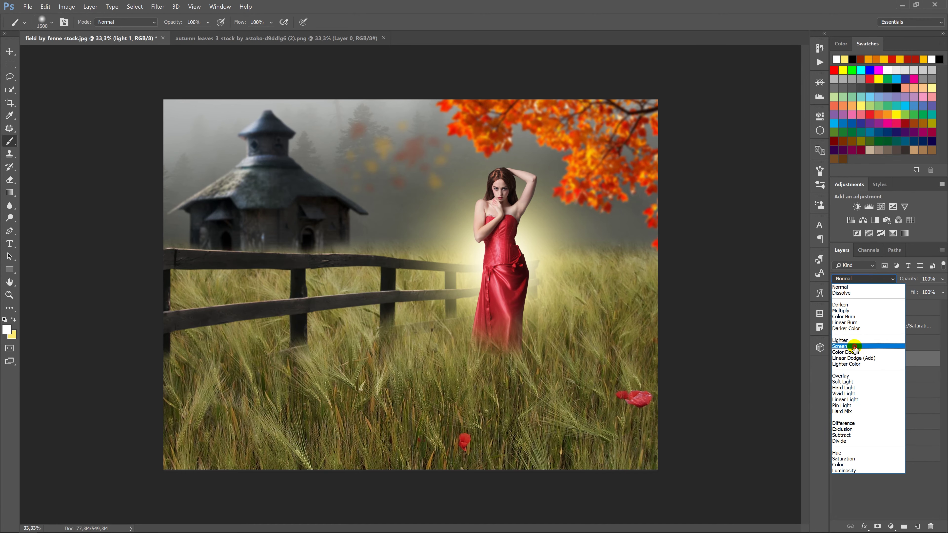
click(844, 346)
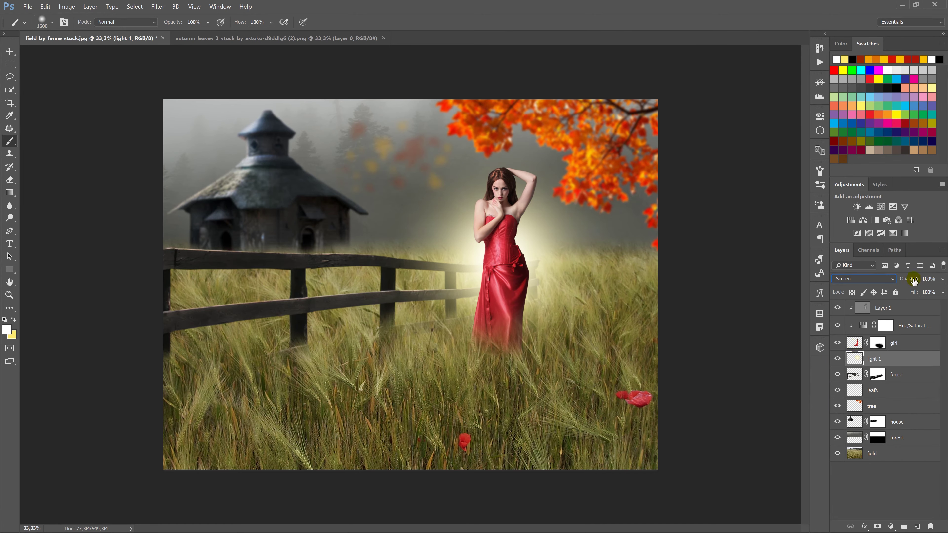
mouse_move(901, 280)
mouse_down()
mouse_move(913, 283)
mouse_move(902, 284)
mouse_up()
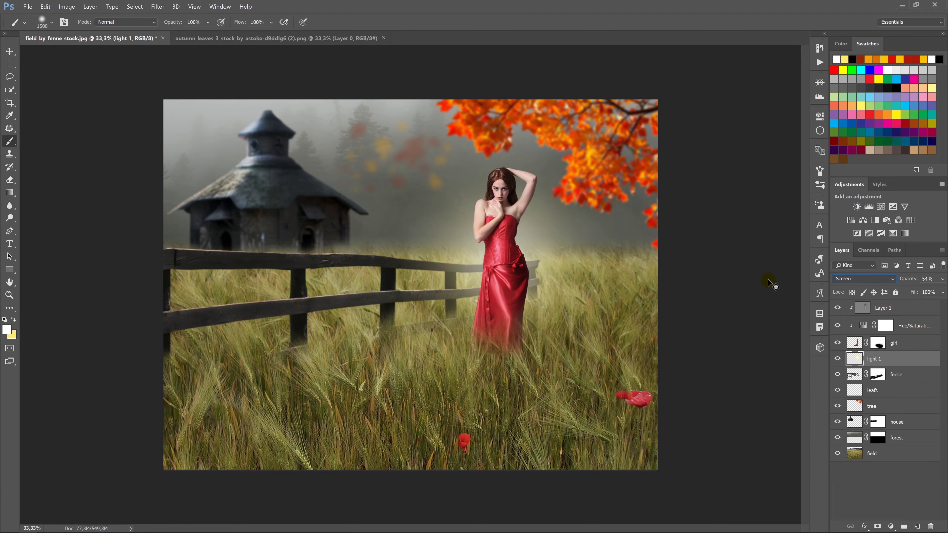
- Scale up the light 1 glow and commit the transform
key(ctrl+t)
drag(647, 407, 682, 440)
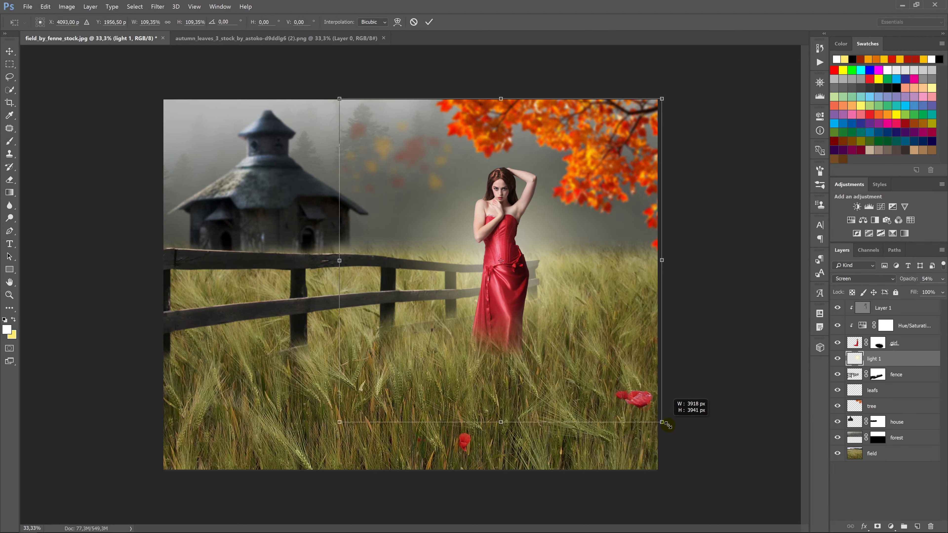
key(Return)
key(b)
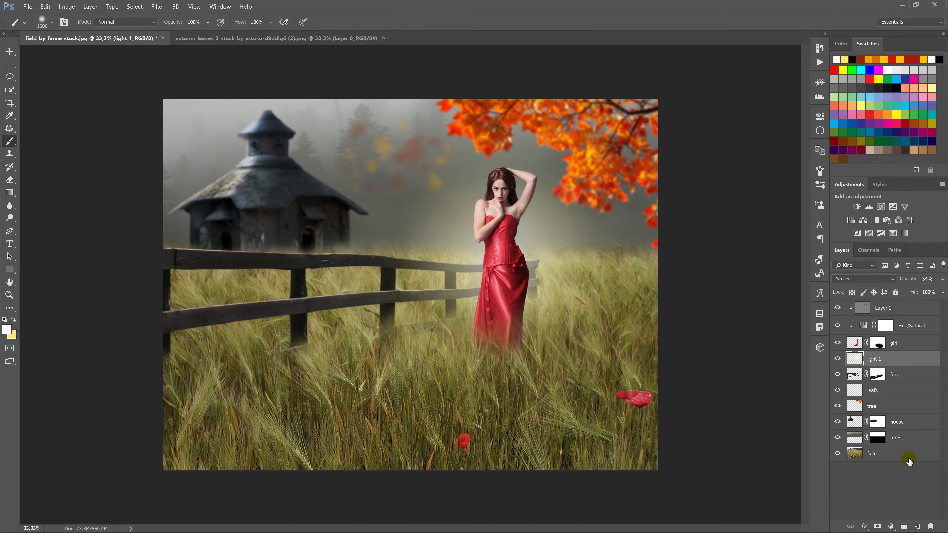
- Add a new empty layer named 'light 2' above light 1
click(917, 526)
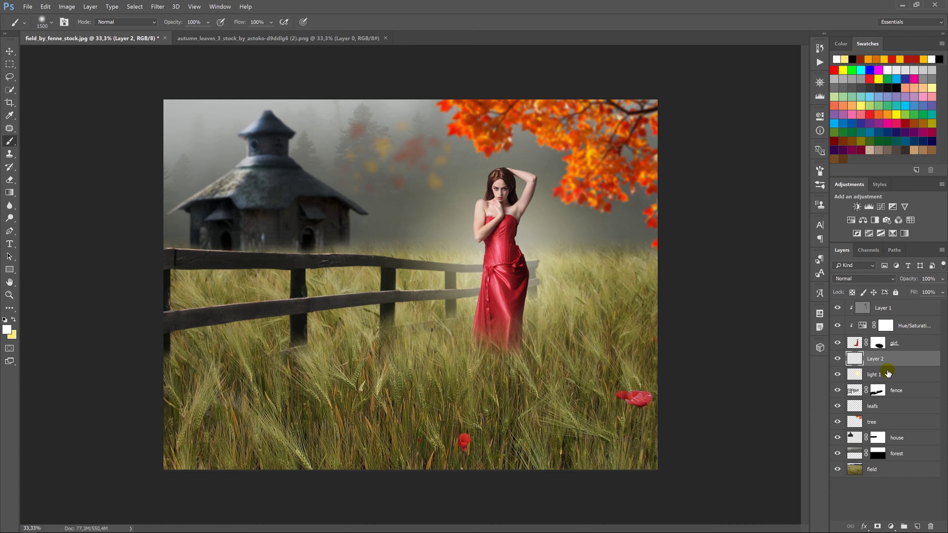
double_click(877, 359)
text(light 2)
key(Return)
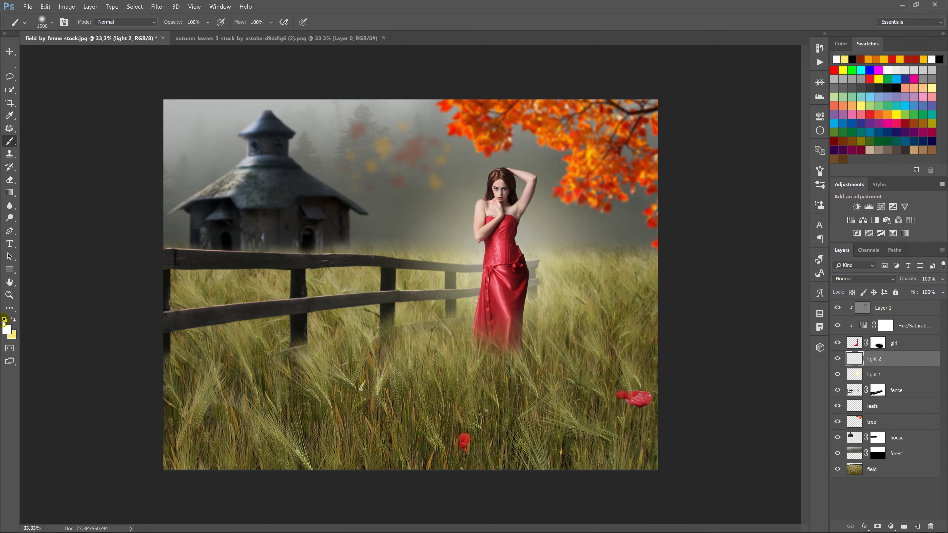
- Choose a saturated bright orange and paint a large orange glow over the house top
click(6, 320)
click(8, 329)
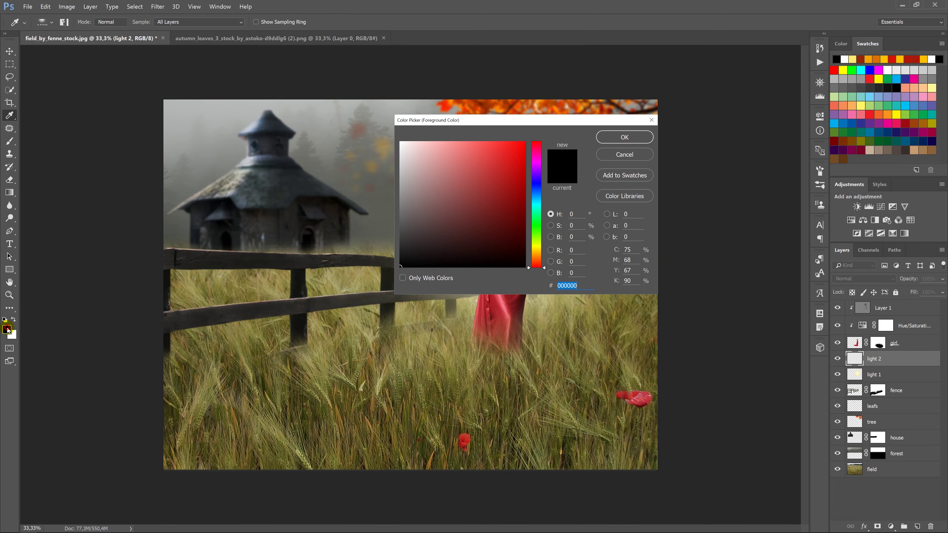
drag(536, 259, 540, 259)
drag(522, 162, 519, 138)
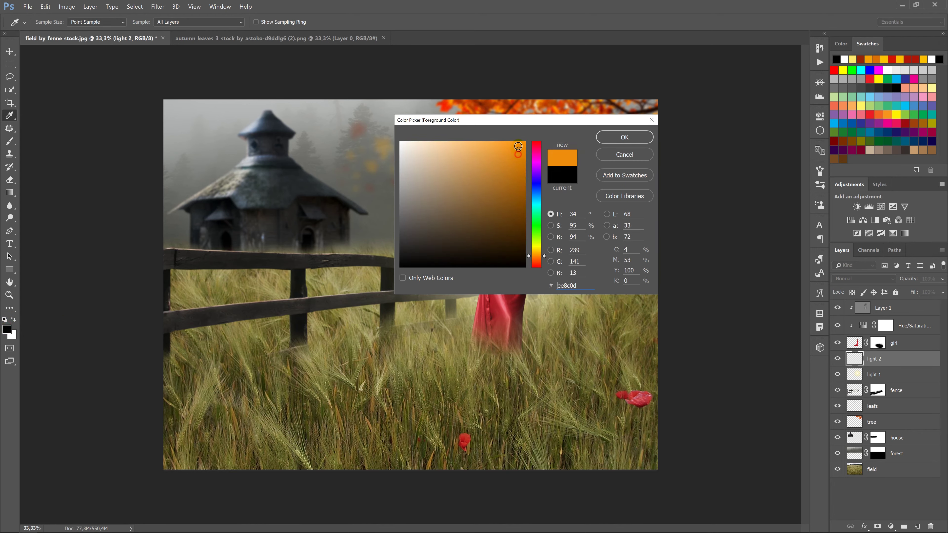
click(625, 137)
key(b)
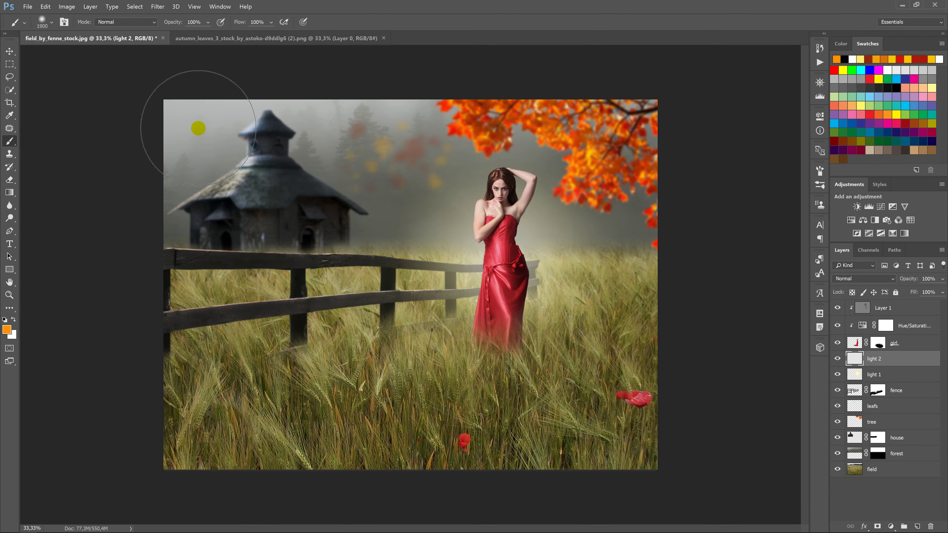
key(bracketright)
key(bracketright)
key(bracketright)
click(221, 135)
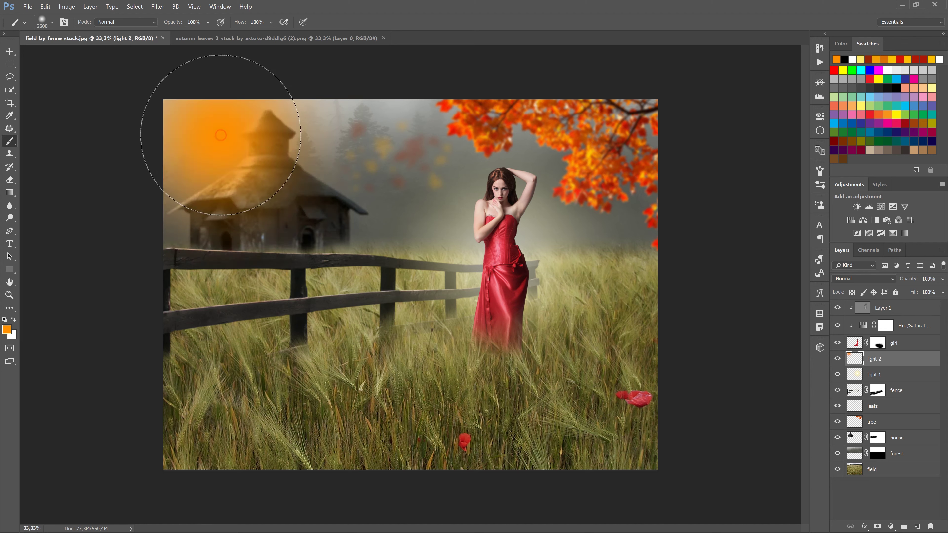
- Paint a smaller white core into the orange glow at 75% brush opacity
key(x)
key(bracketleft)
key(bracketleft)
key(bracketleft)
key(bracketleft)
key(bracketleft)
key(bracketleft)
key(bracketleft)
key(bracketleft)
key(7)
key(5)
key(bracketleft)
key(bracketleft)
key(bracketleft)
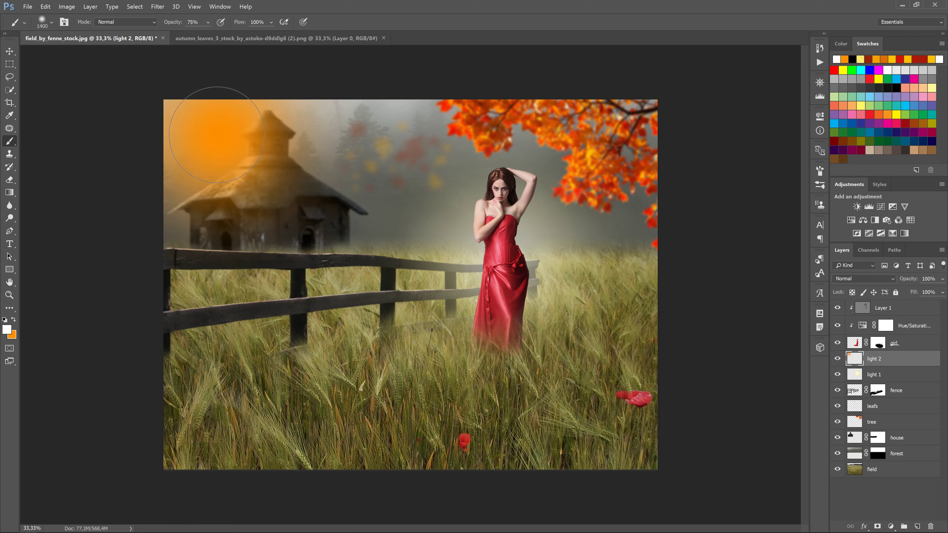
click(217, 135)
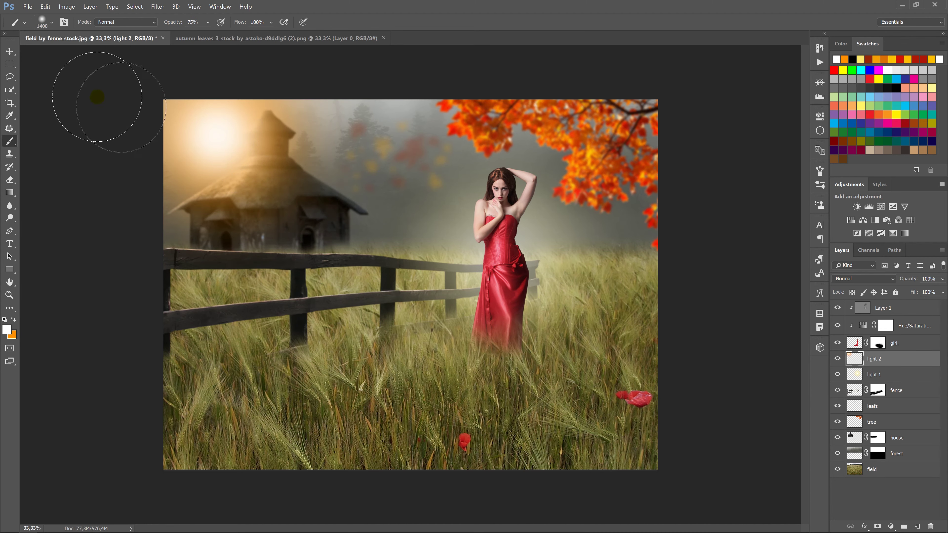
click(9, 51)
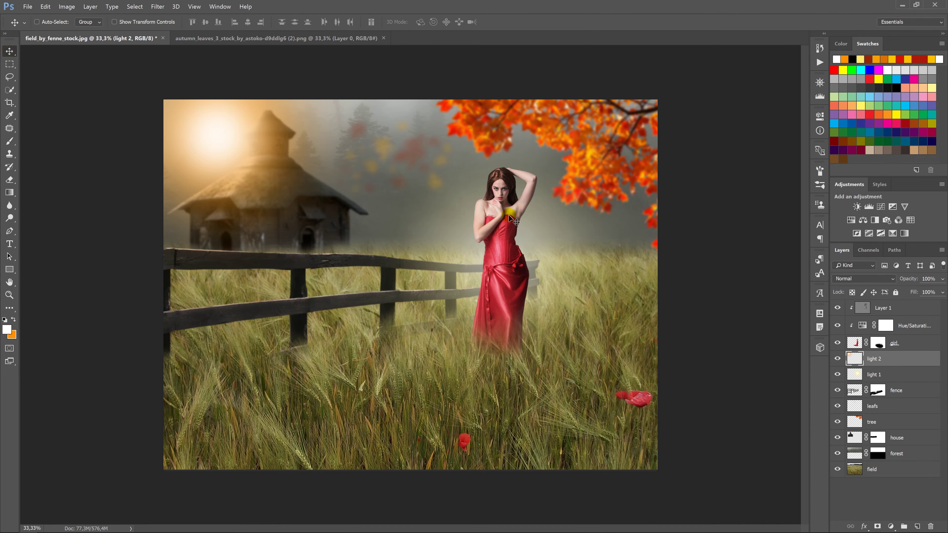
- Scale the light 2 sun glow to about 259% and shift it right and down over the house
key(ctrl+t)
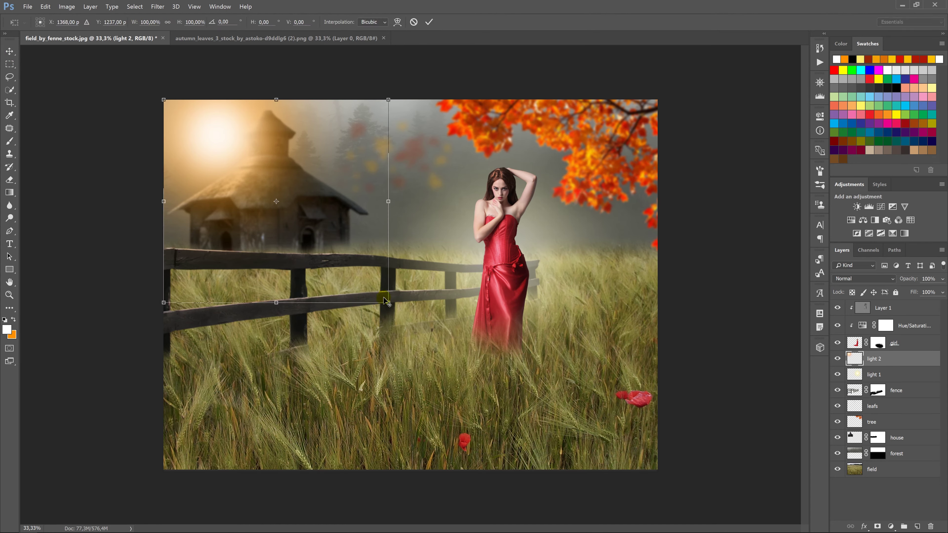
drag(397, 309, 538, 408)
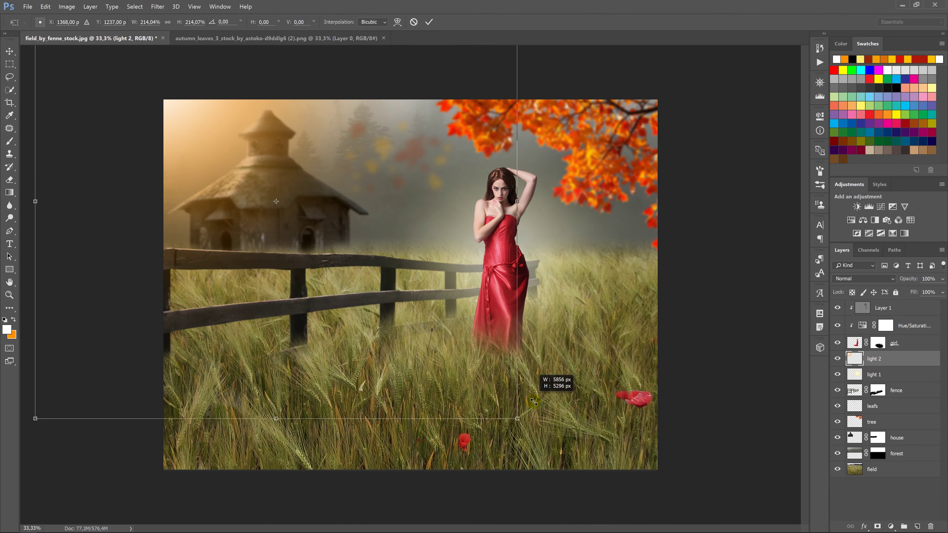
drag(341, 190, 359, 202)
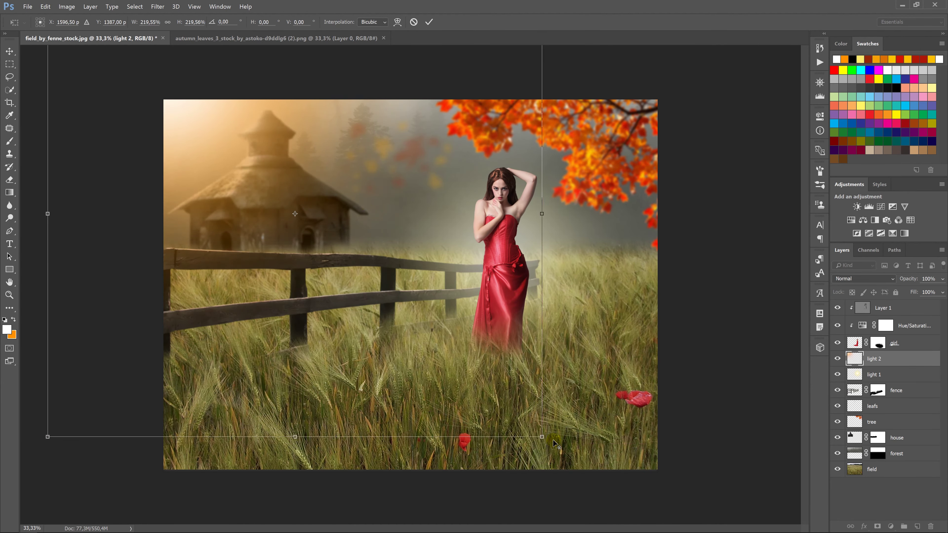
drag(542, 436, 587, 477)
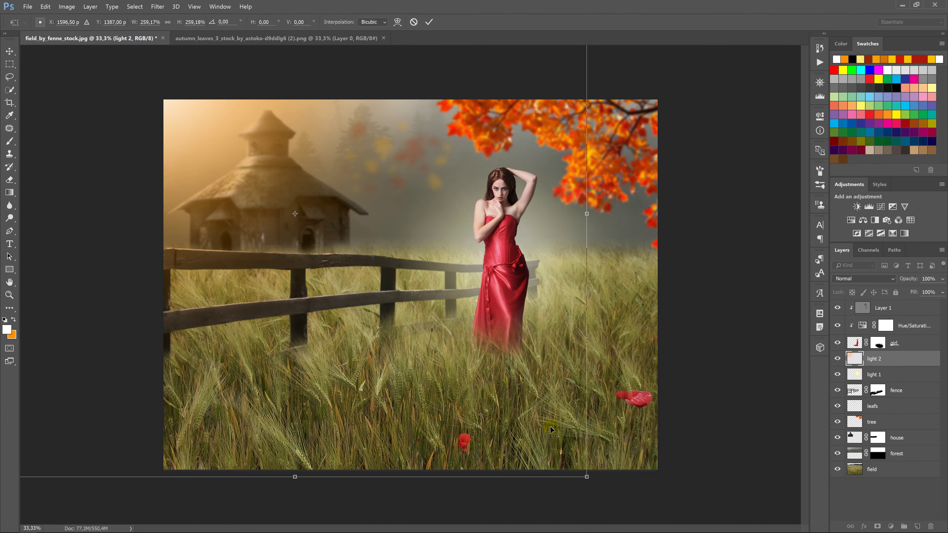
drag(365, 227, 404, 246)
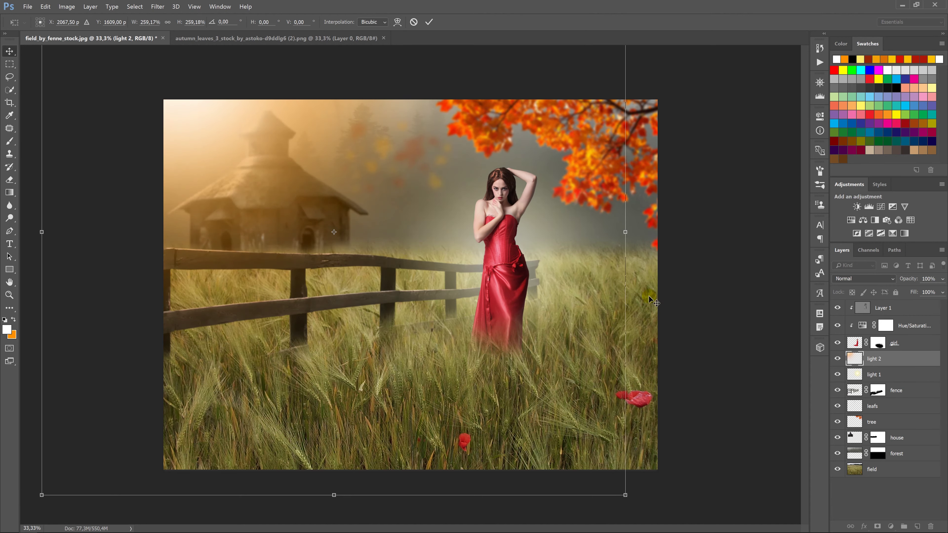
key(Return)
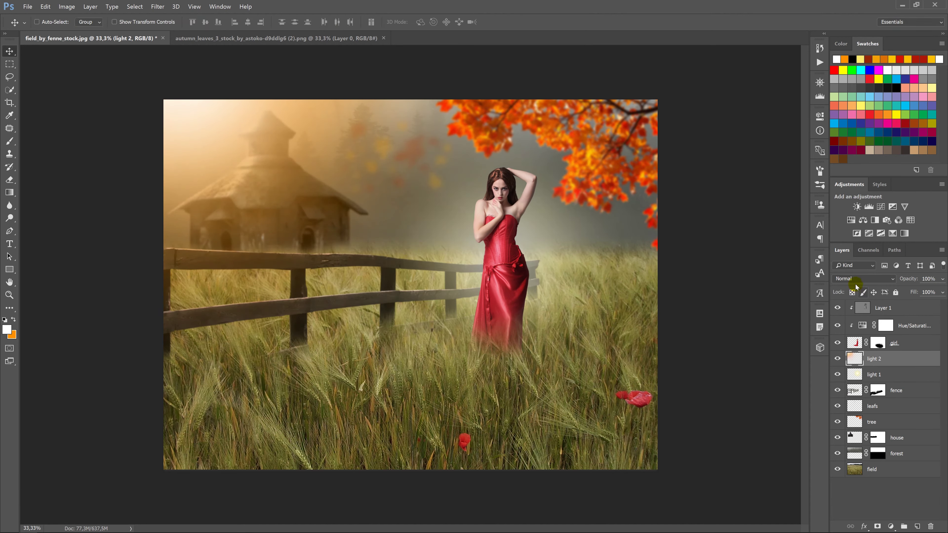
- Set light 2 to 96% opacity and Overlay blending, after trying Screen and Normal
click(858, 279)
click(851, 345)
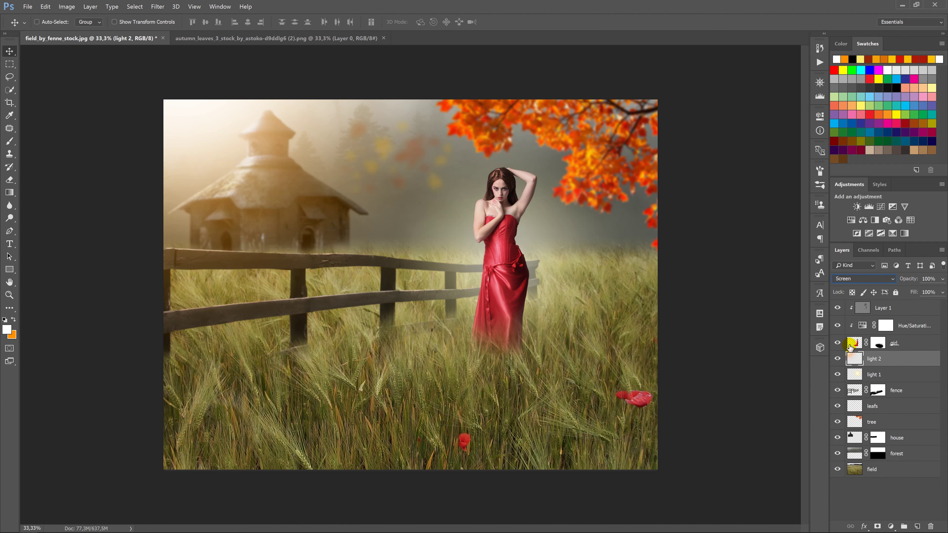
drag(908, 282, 907, 282)
click(852, 297)
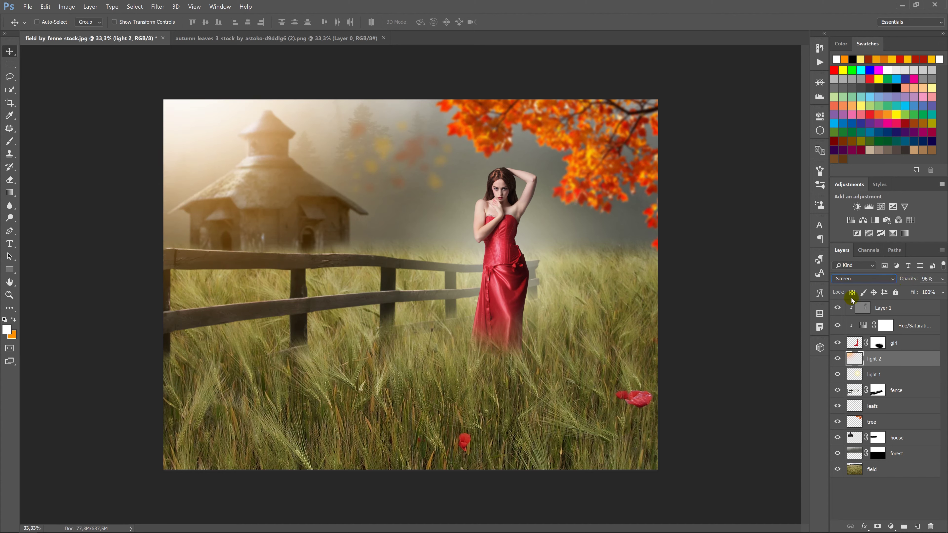
click(854, 279)
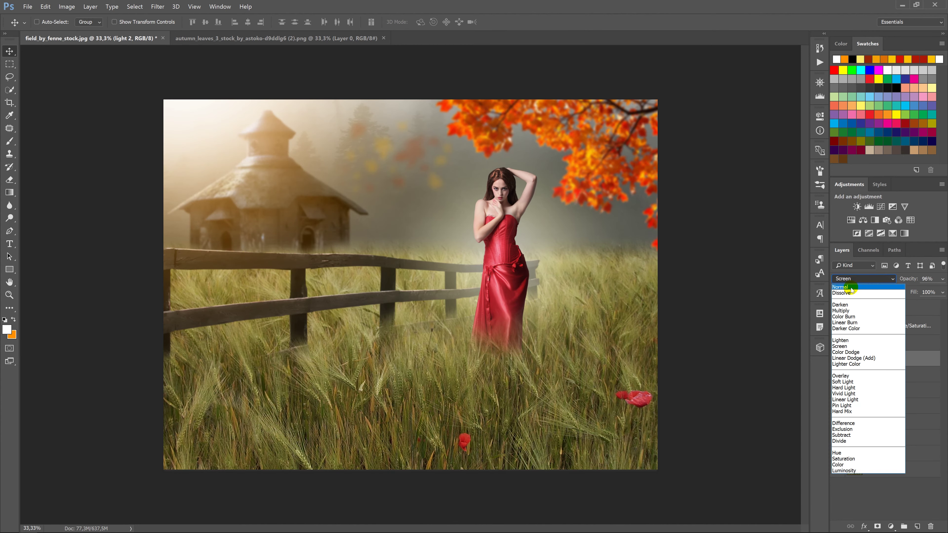
click(852, 289)
click(853, 278)
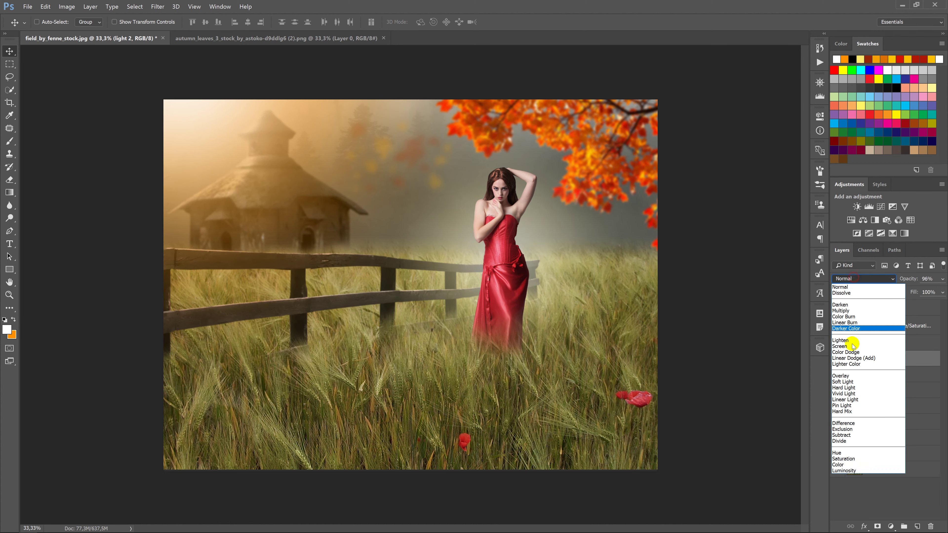
click(851, 376)
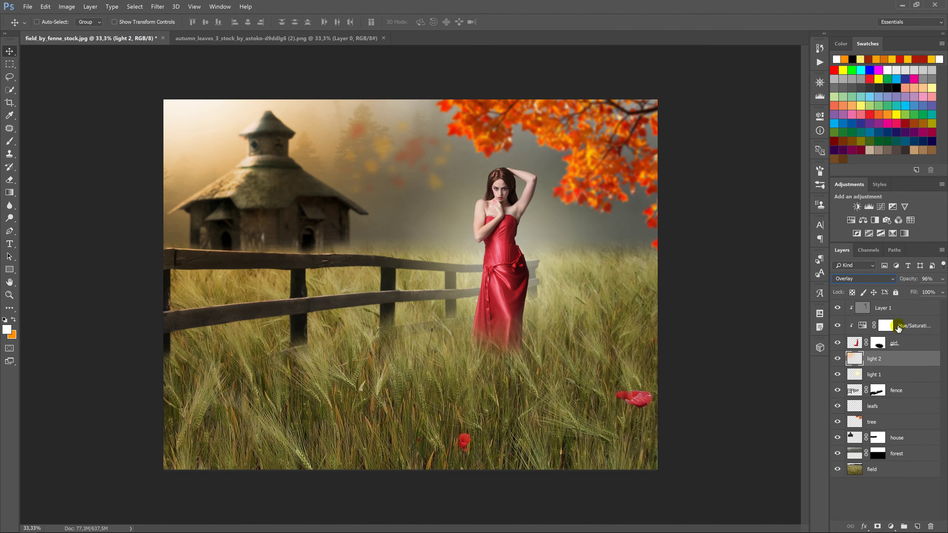
click(895, 309)
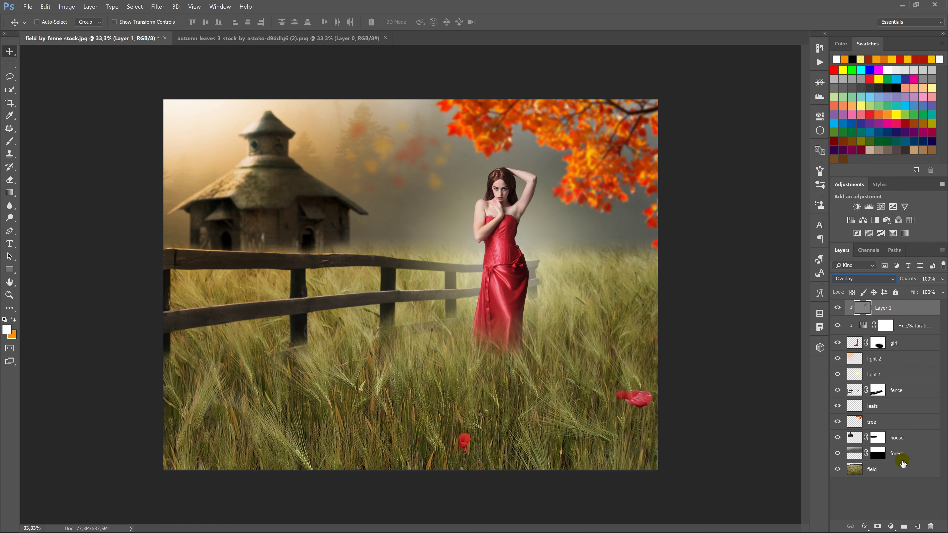
- Group all layers into Group 1 and stamp a merged copy on top
shift+click(903, 471)
key(ctrl+g)
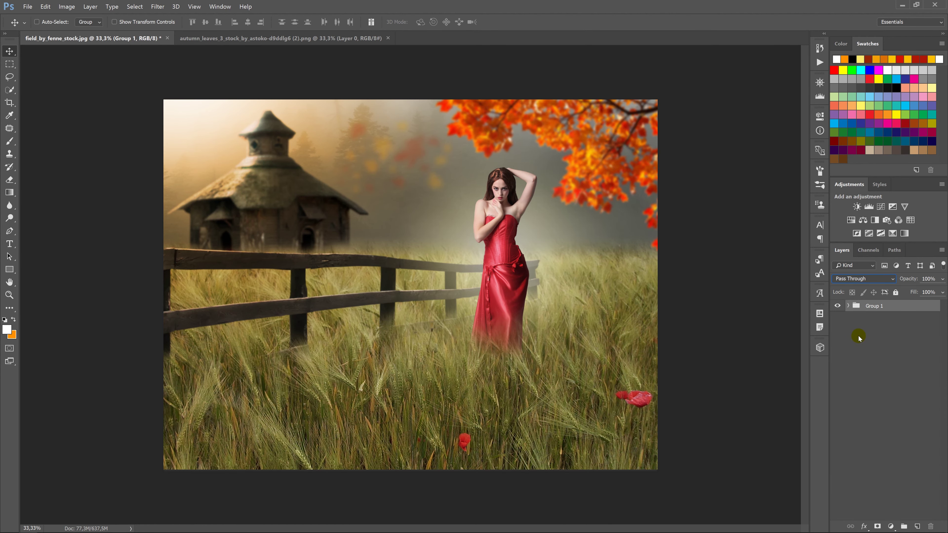
key(ctrl+shift+alt+e)
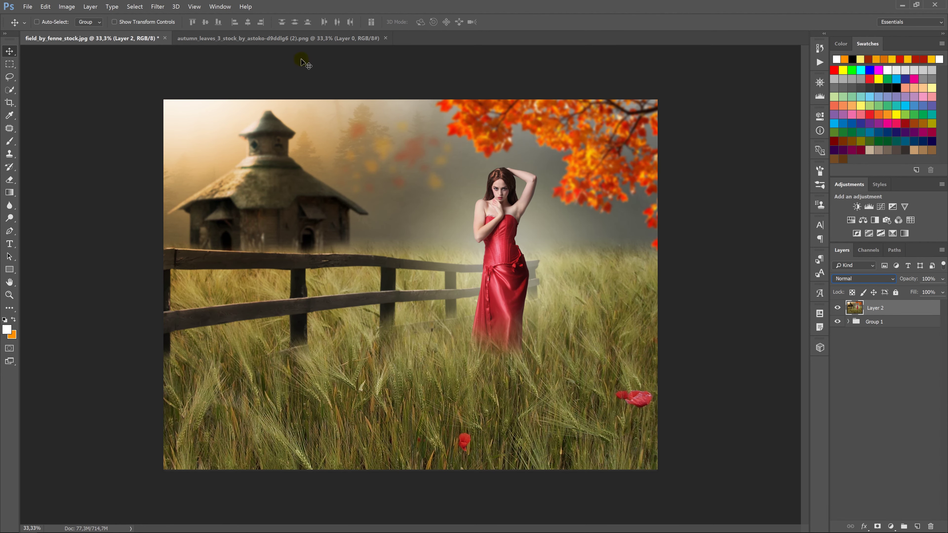
- Apply Camera Raw Filter with Contrast +24, Clarity +14, Dehaze +13 and Vignette -13
click(157, 7)
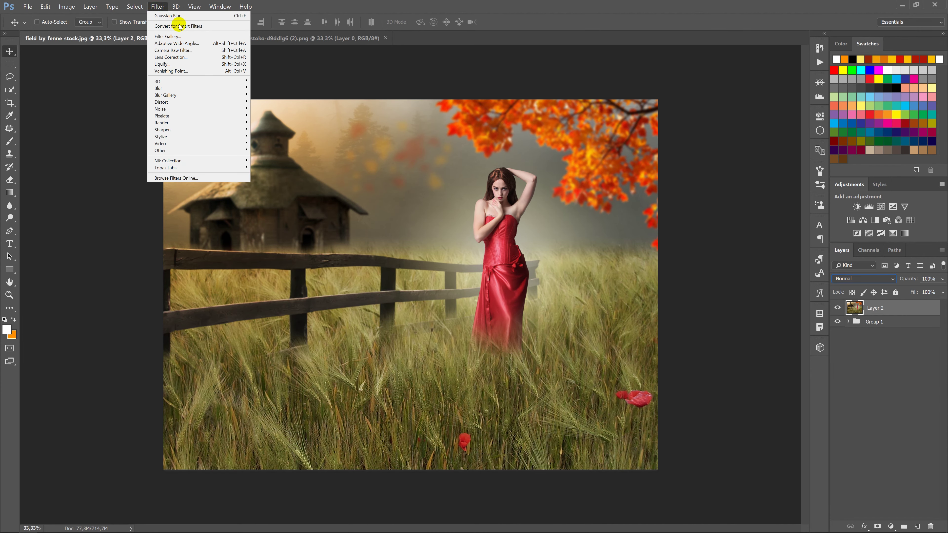
click(201, 50)
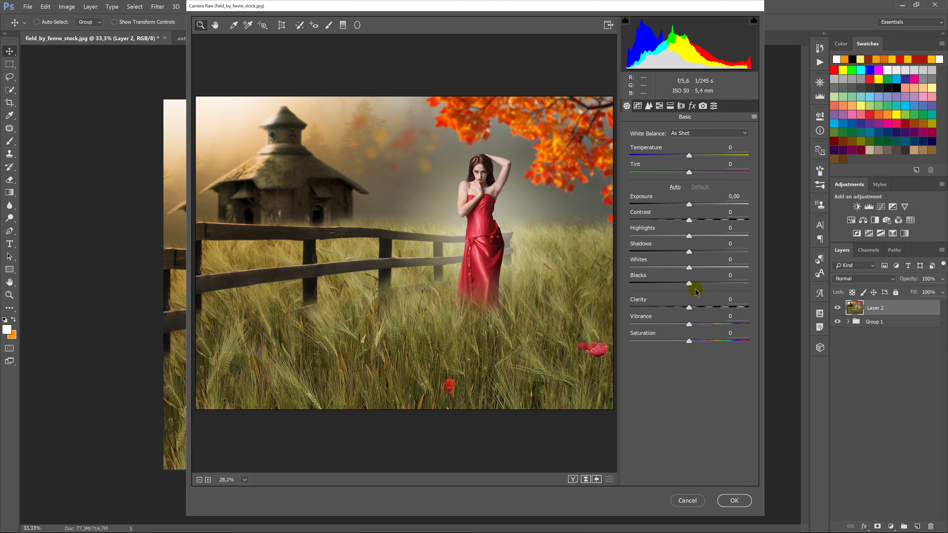
click(703, 221)
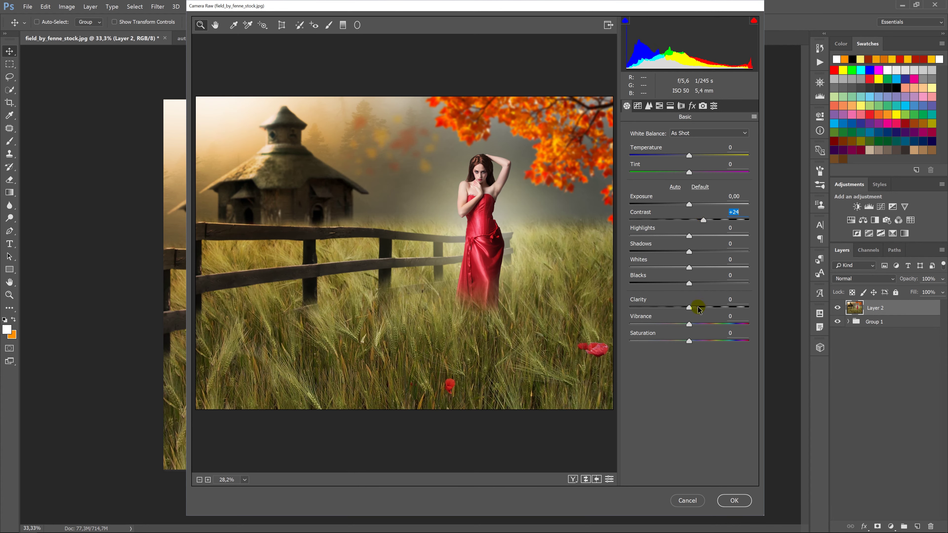
drag(697, 308, 685, 324)
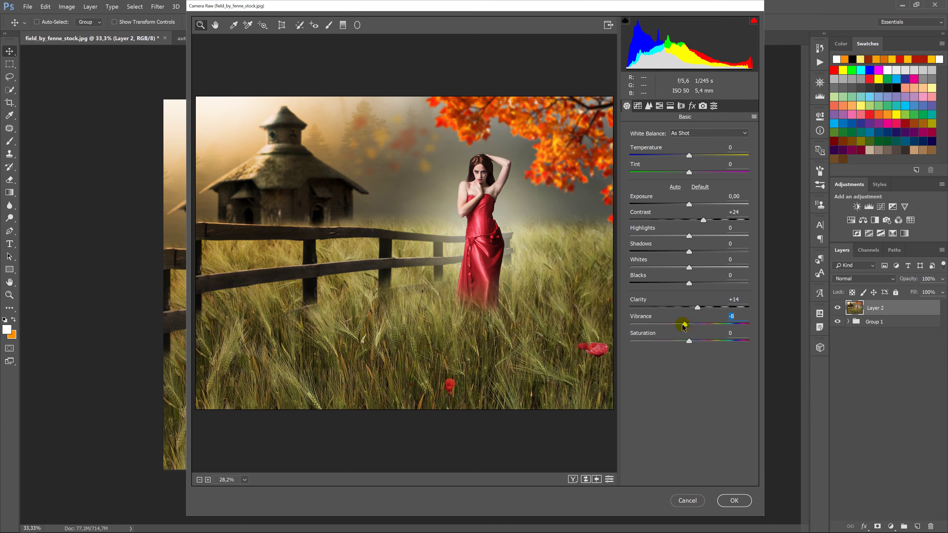
click(692, 107)
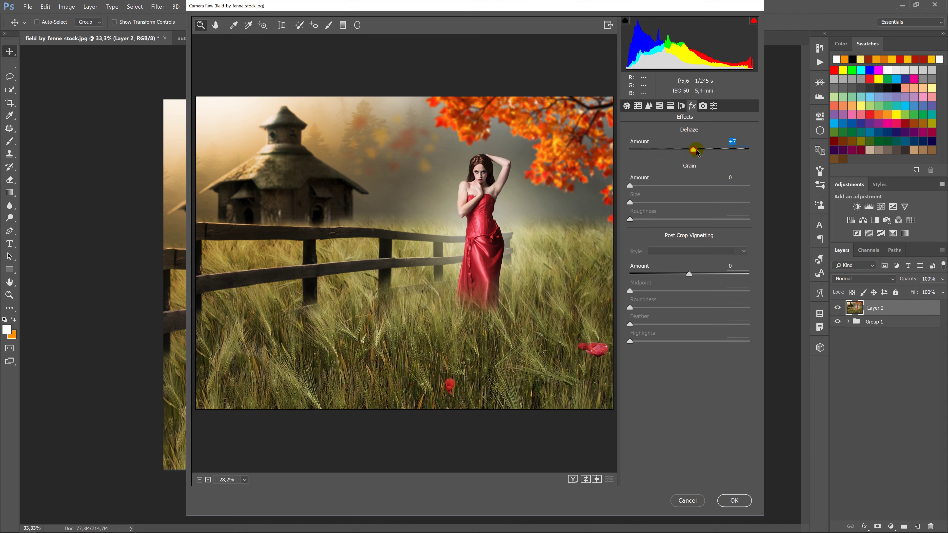
drag(697, 152, 700, 150)
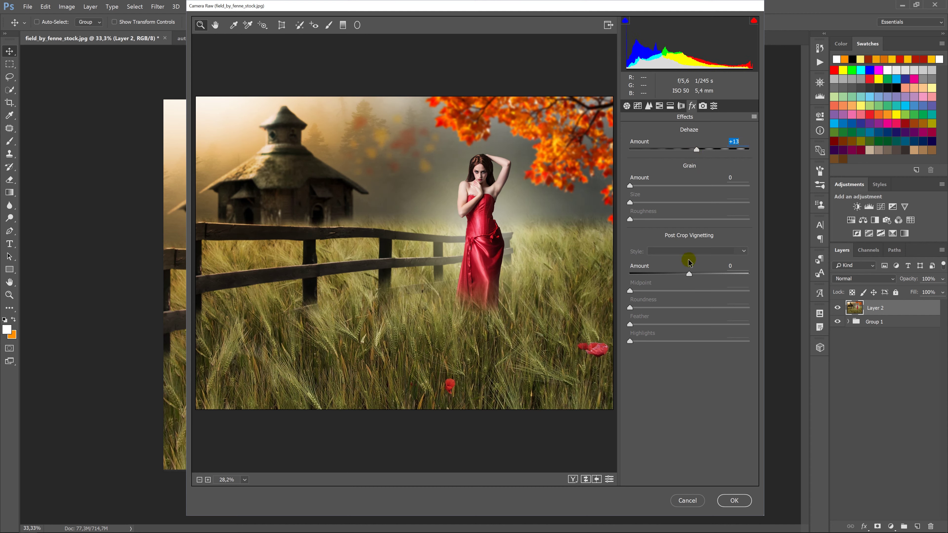
drag(689, 274, 681, 273)
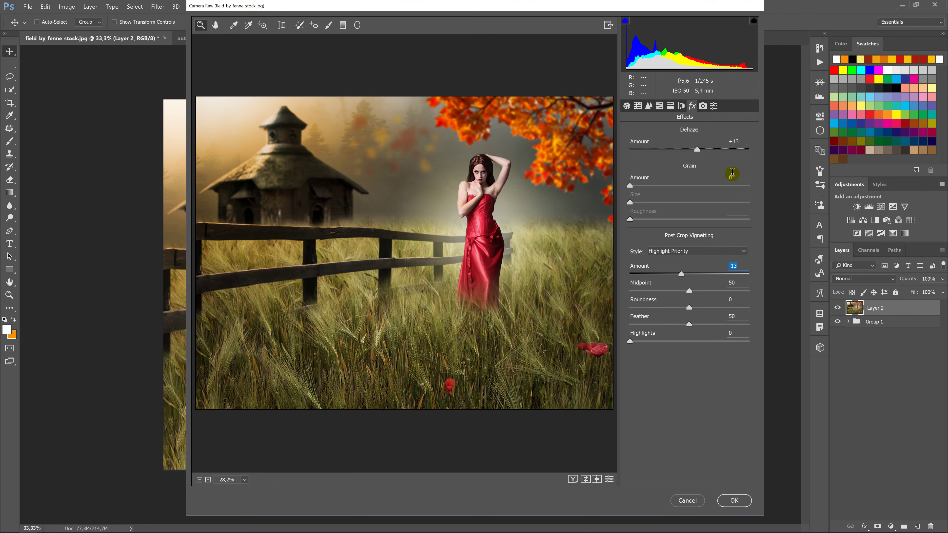
click(732, 501)
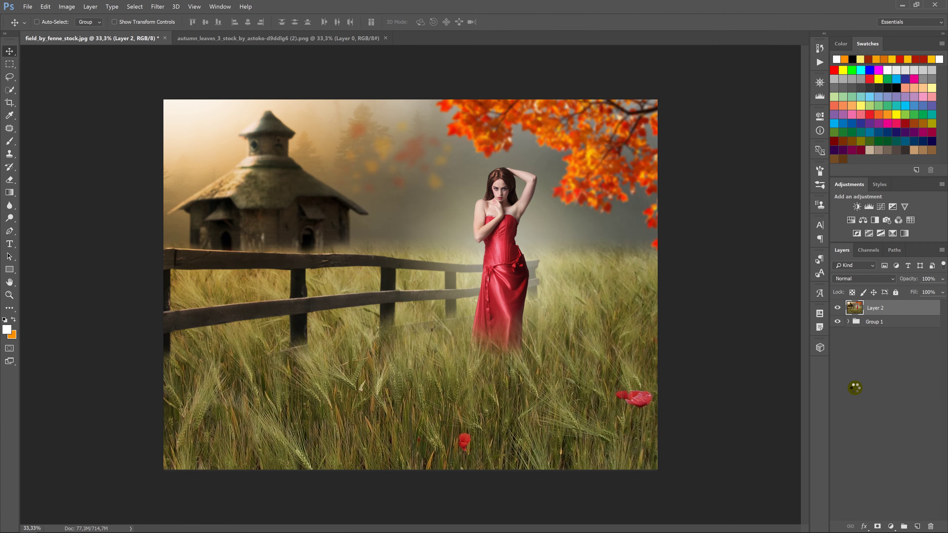
- Add a Color Balance layer clipped to Layer 2, shifting midtones toward red and yellow (-18)
click(891, 526)
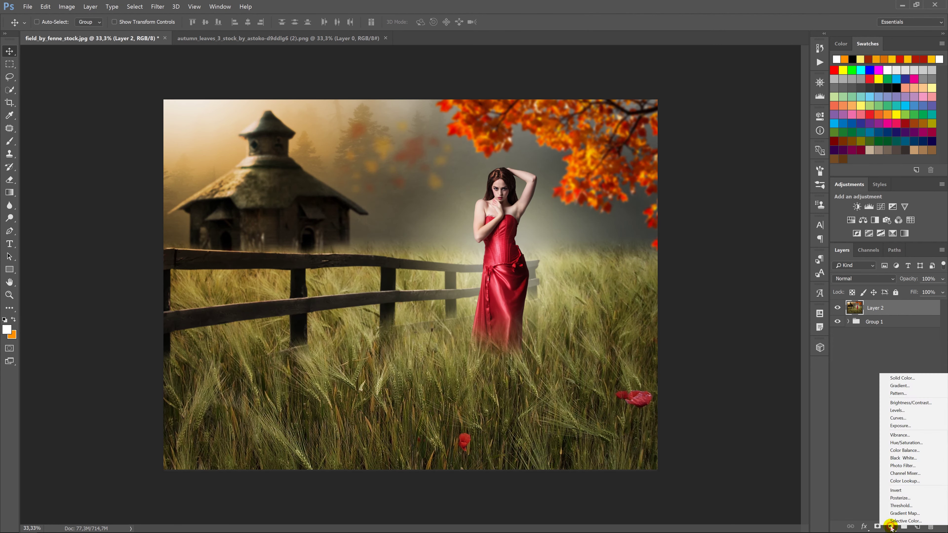
click(904, 450)
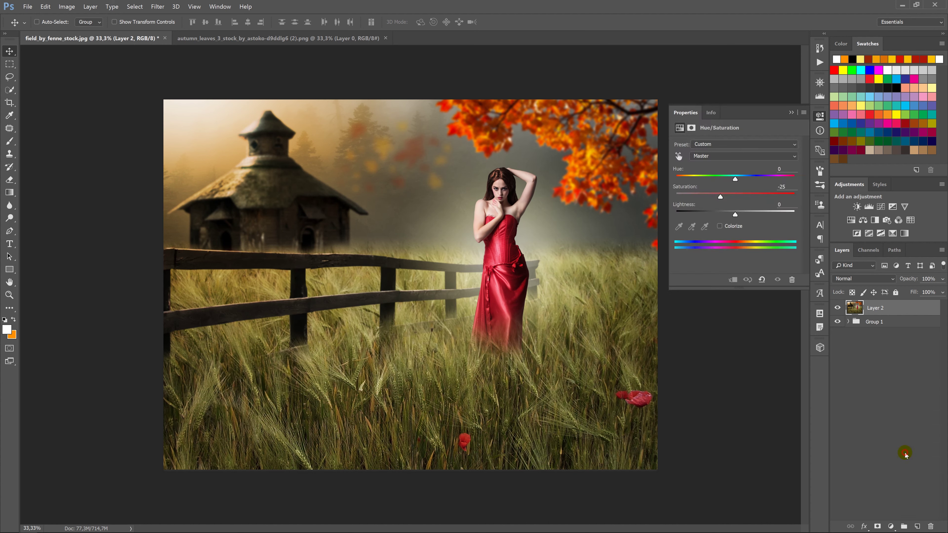
click(734, 280)
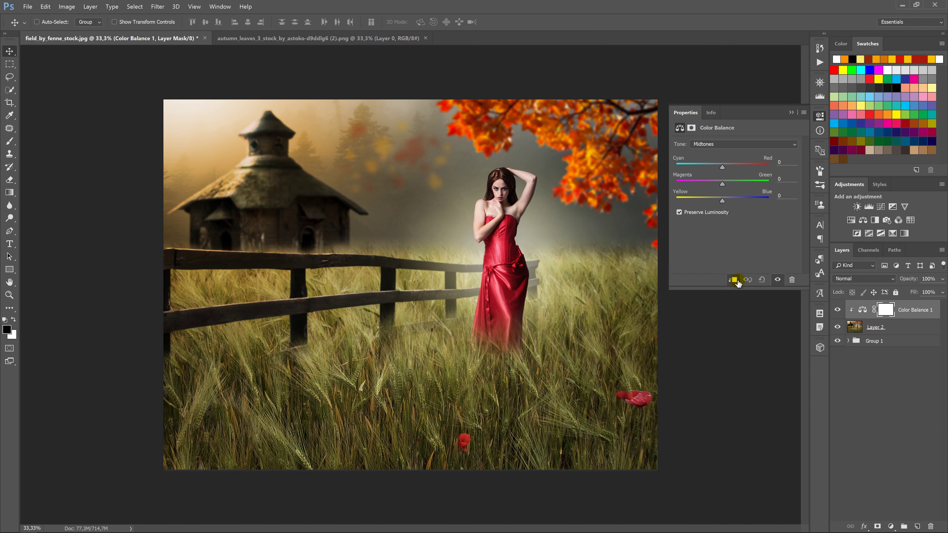
click(730, 174)
drag(723, 168, 725, 169)
click(723, 205)
drag(713, 202, 715, 202)
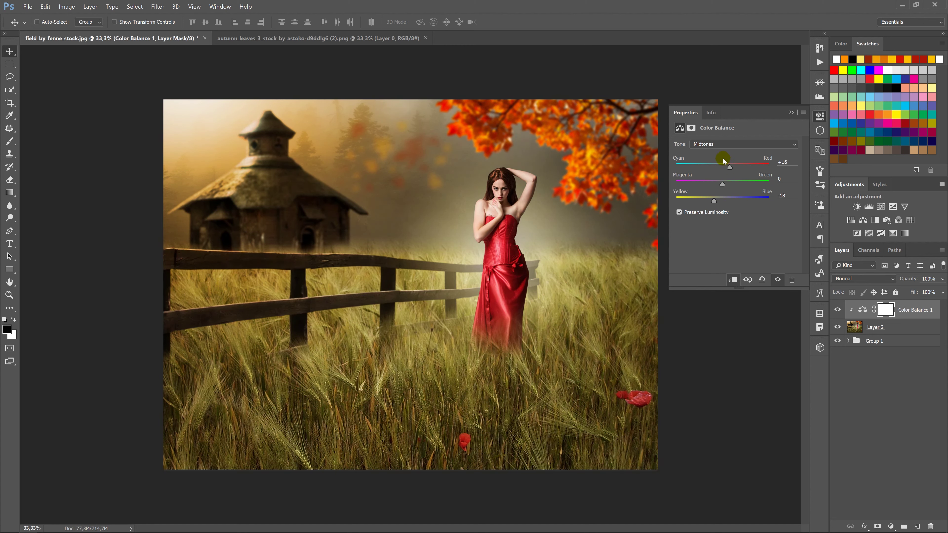
- Warm the highlights (red +16, yellow -15) and tint the shadows slightly blue (+6)
click(722, 145)
click(706, 165)
drag(732, 168, 730, 167)
click(723, 199)
drag(716, 202, 714, 202)
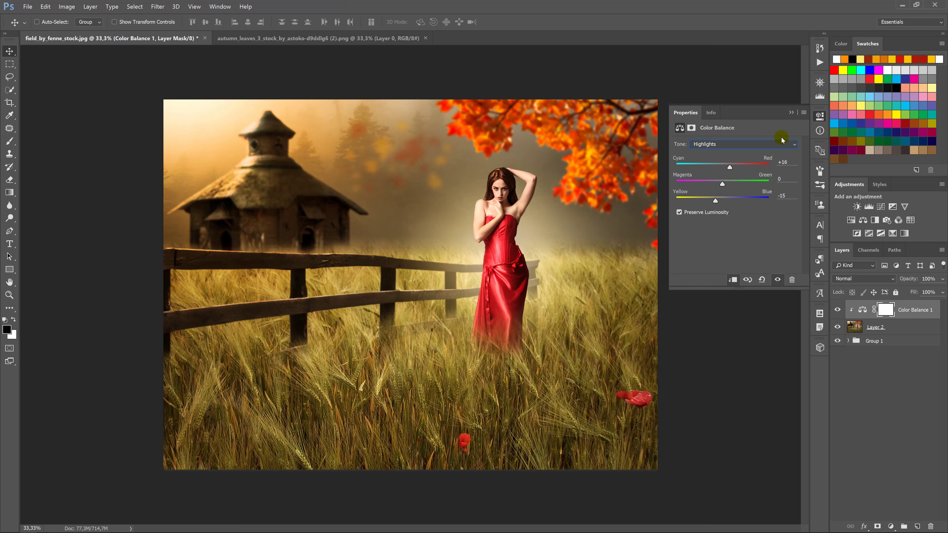
click(718, 145)
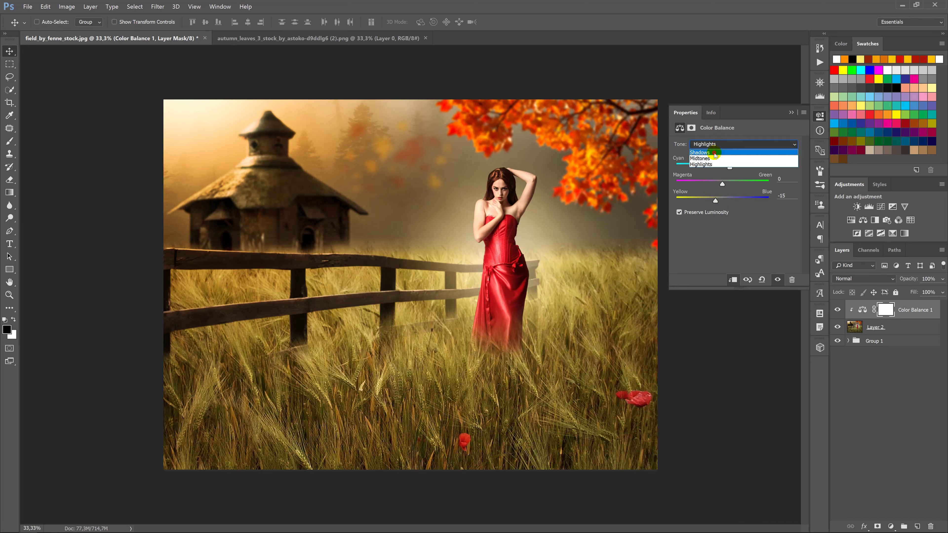
click(714, 152)
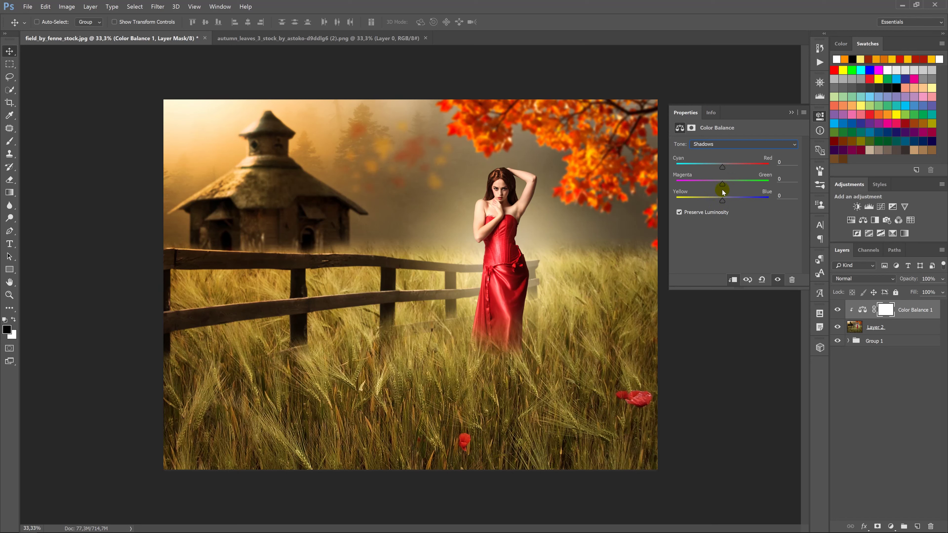
drag(727, 202, 726, 203)
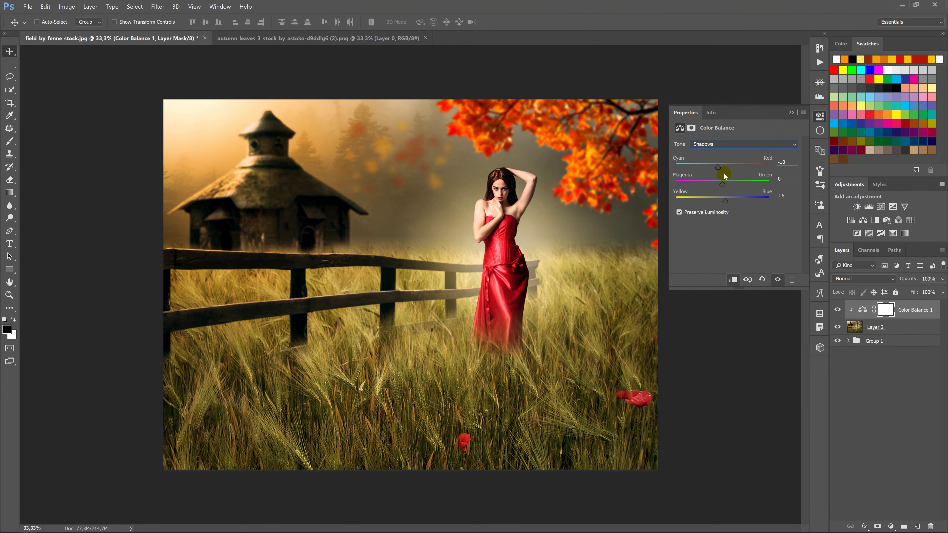
click(790, 113)
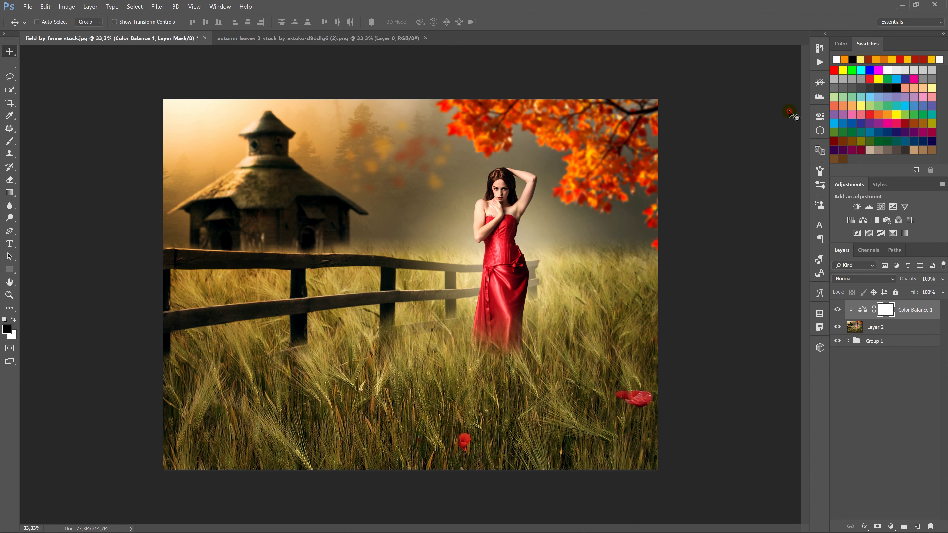
click(836, 309)
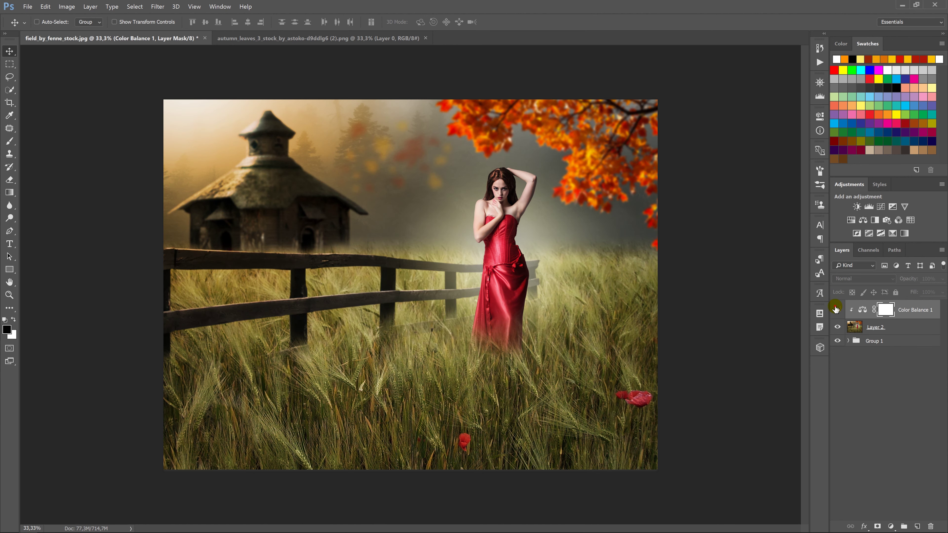
click(836, 309)
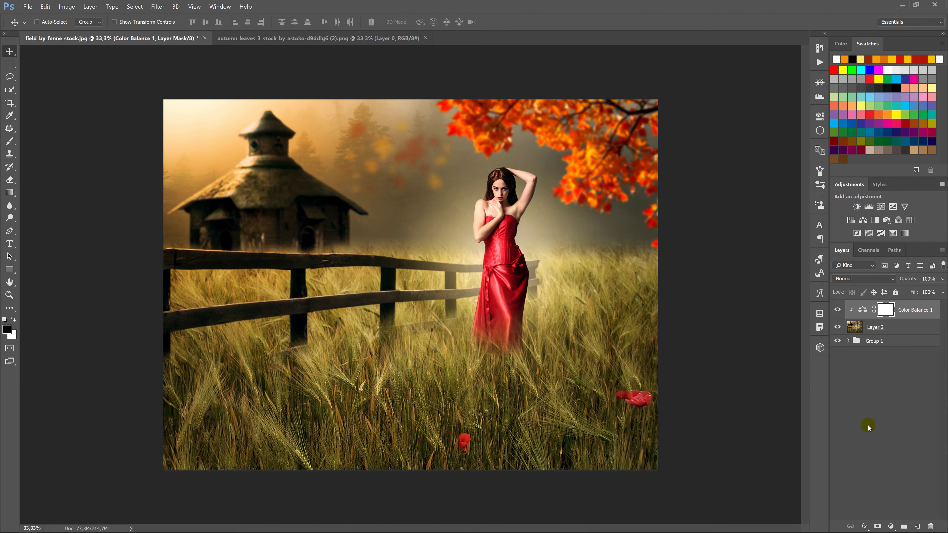